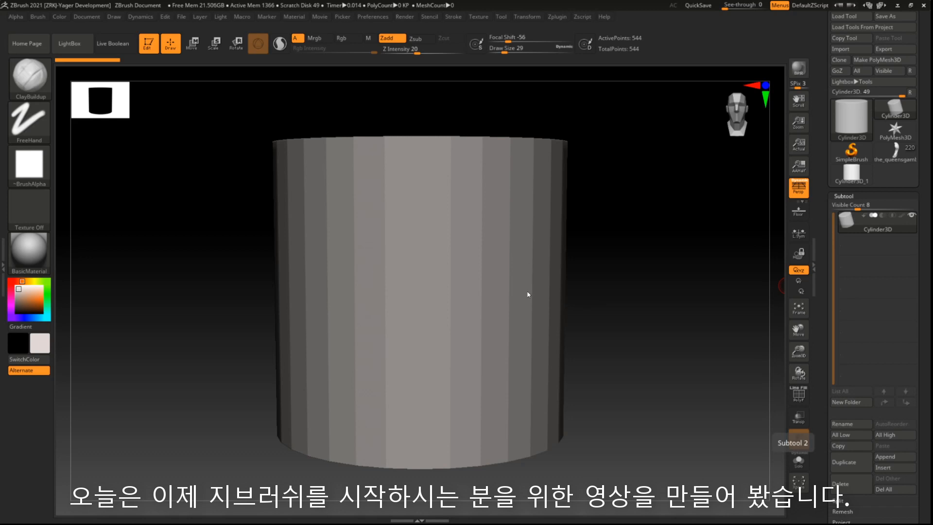
pyautogui.moveTo(598, 319); pyautogui.dragTo(677, 332)
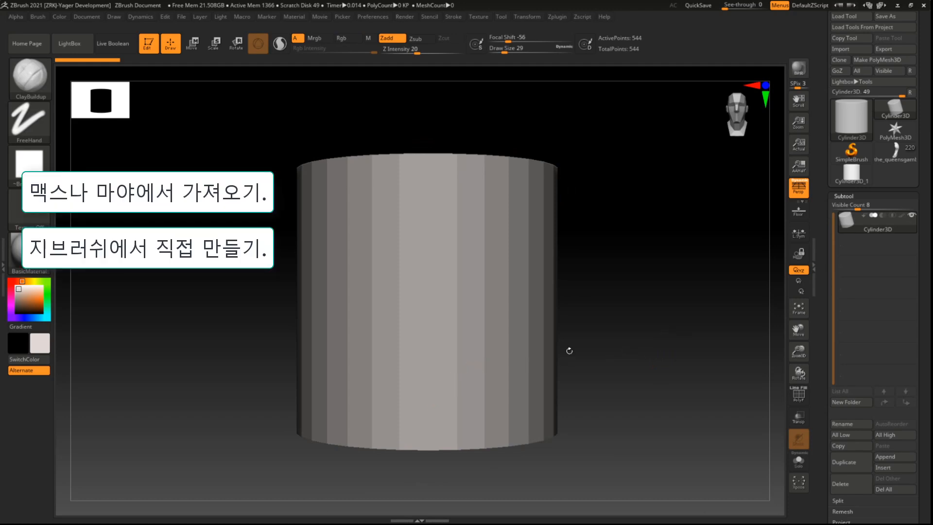
pyautogui.moveTo(715, 309); pyautogui.dragTo(710, 358)
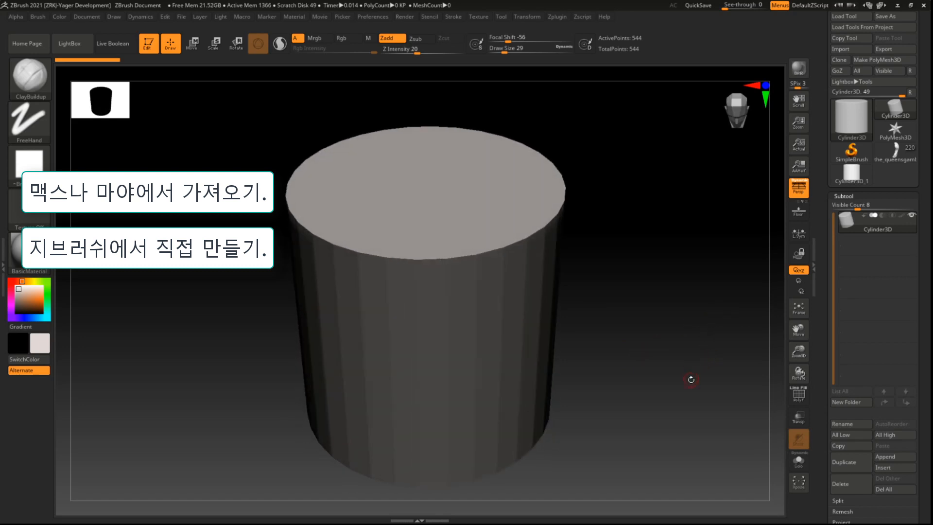
pyautogui.moveTo(690, 379); pyautogui.dragTo(666, 365)
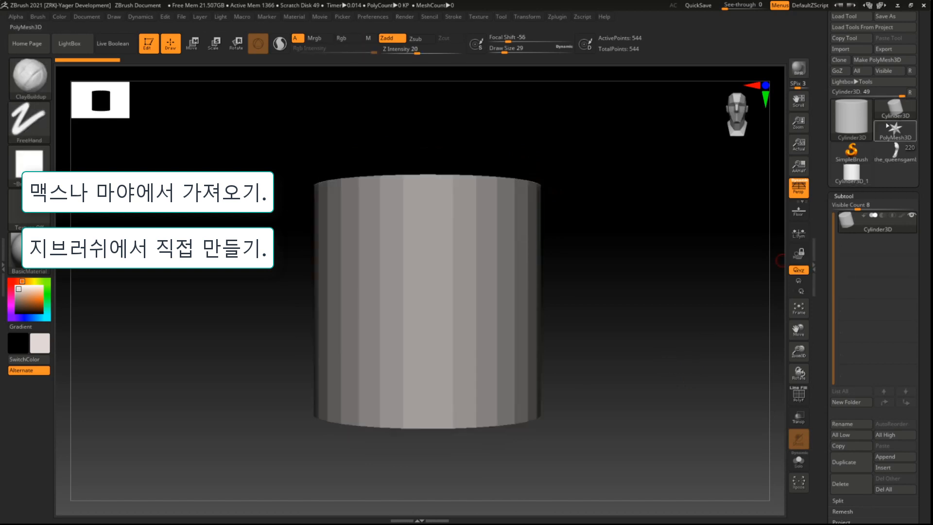
pyautogui.click(899, 117)
pyautogui.moveTo(661, 413); pyautogui.dragTo(654, 428)
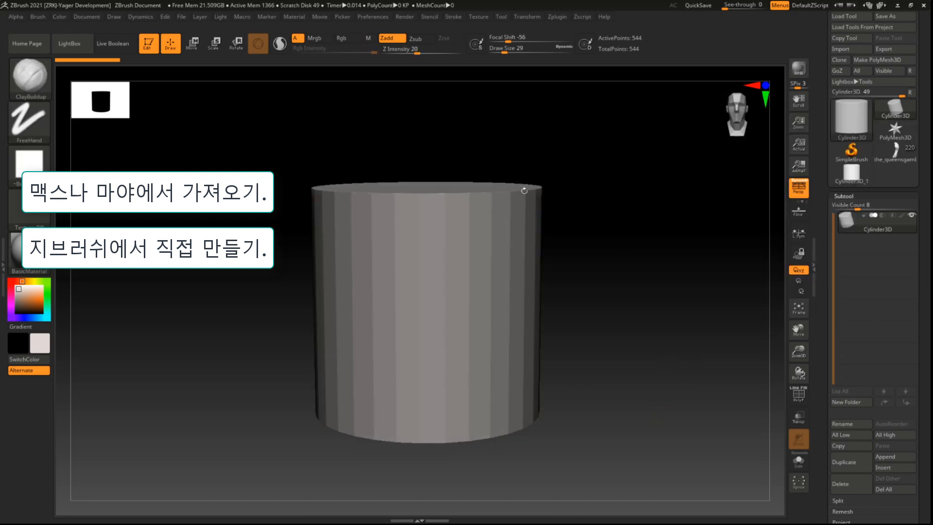
pyautogui.moveTo(597, 296); pyautogui.dragTo(649, 327)
# Append a Sphere3D mesh as a second subtool alongside the cylinder and make it the active subtool
pyautogui.scroll(-2, 832, 414)
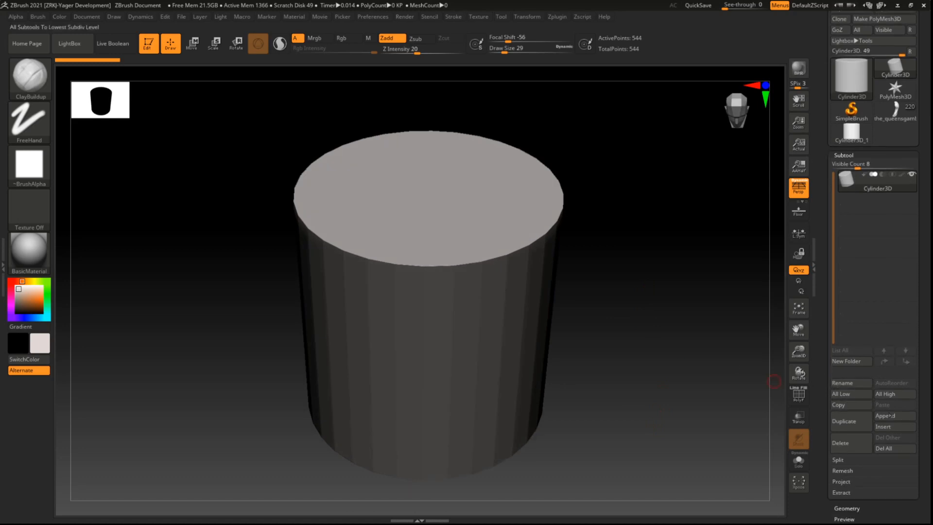
pyautogui.click(908, 417)
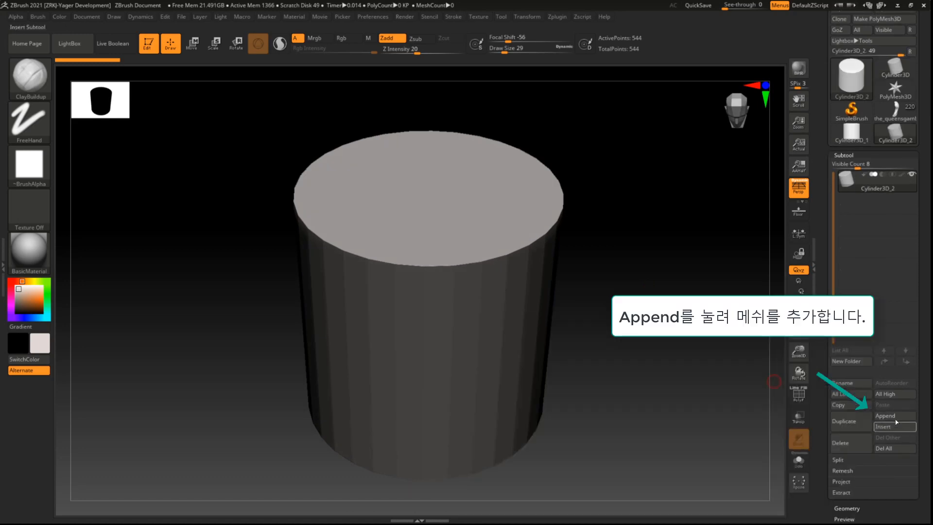
pyautogui.click(900, 416)
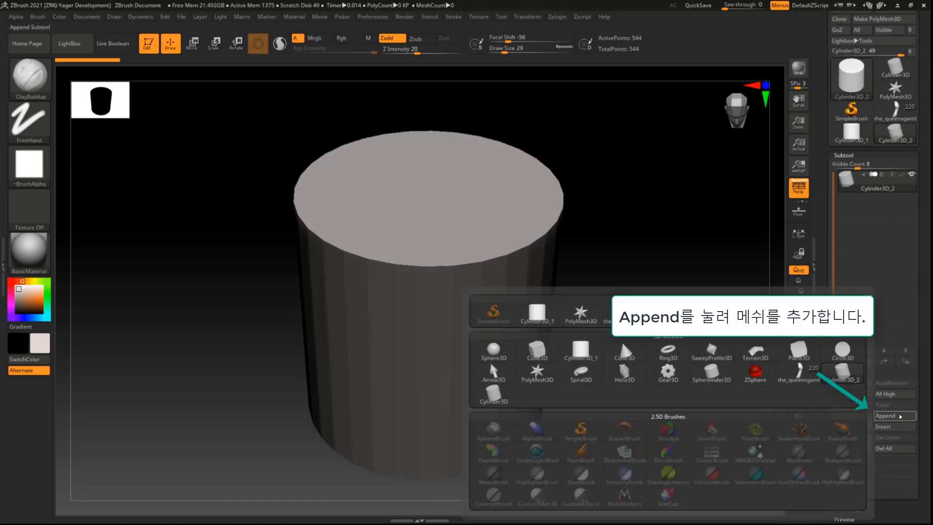
pyautogui.click(493, 351)
pyautogui.keyDown('shift'); pyautogui.moveTo(628, 334); pyautogui.dragTo(636, 311); pyautogui.keyUp('shift')
pyautogui.click(899, 205)
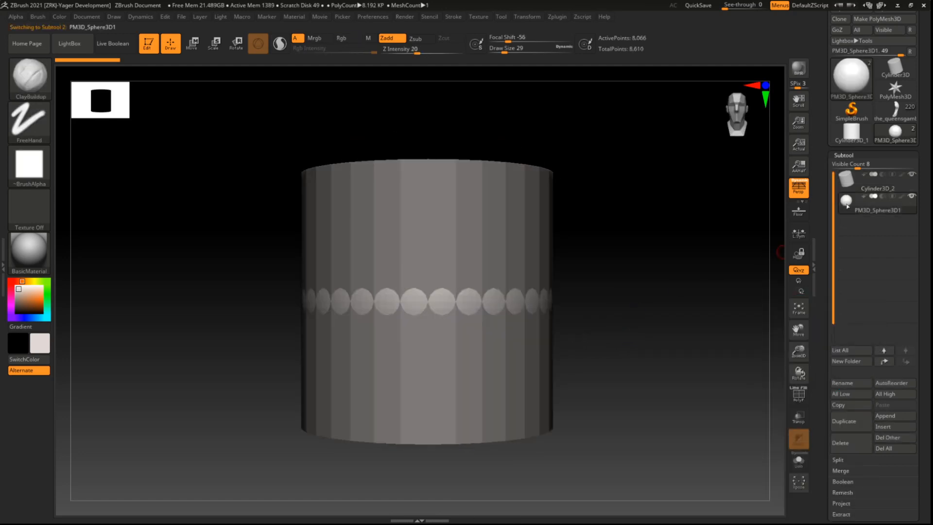
# Toggle the cylinder subtool's visibility off to isolate the sphere, and turn it back on
pyautogui.click(915, 175)
pyautogui.click(915, 174)
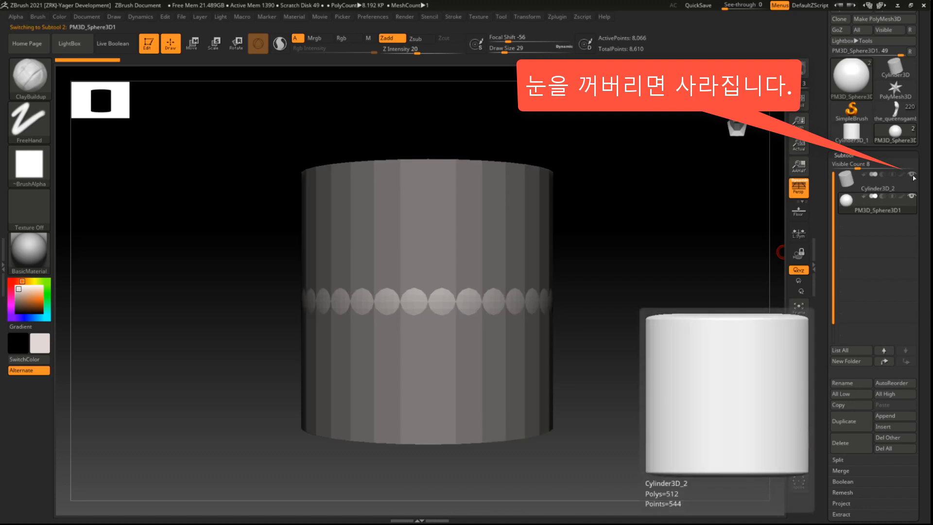
pyautogui.click(912, 174)
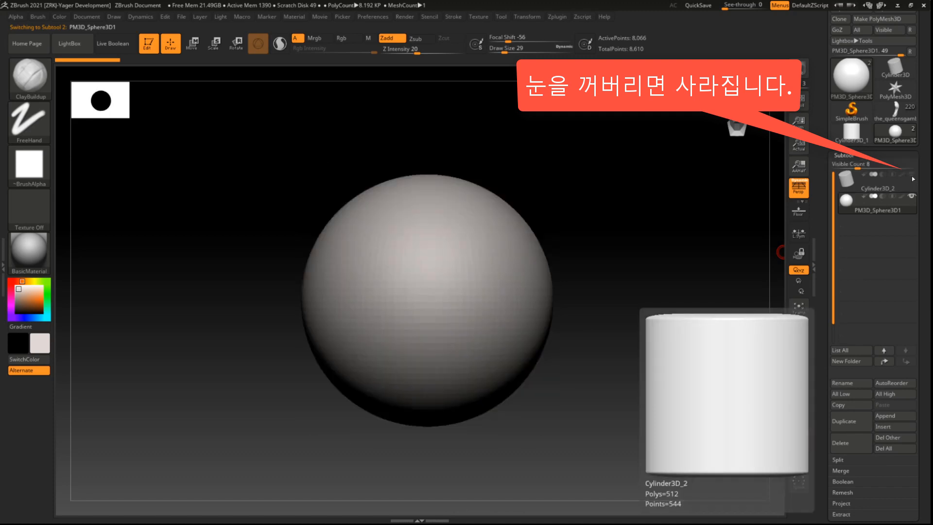
pyautogui.click(912, 173)
# Delete the Cylinder3D_2 subtool so that only the sphere is kept
pyautogui.click(896, 182)
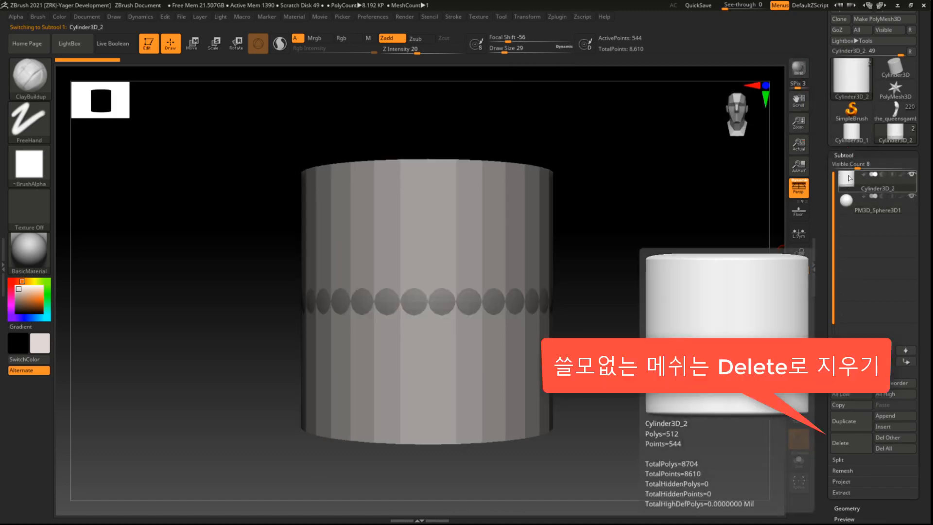
pyautogui.click(847, 449)
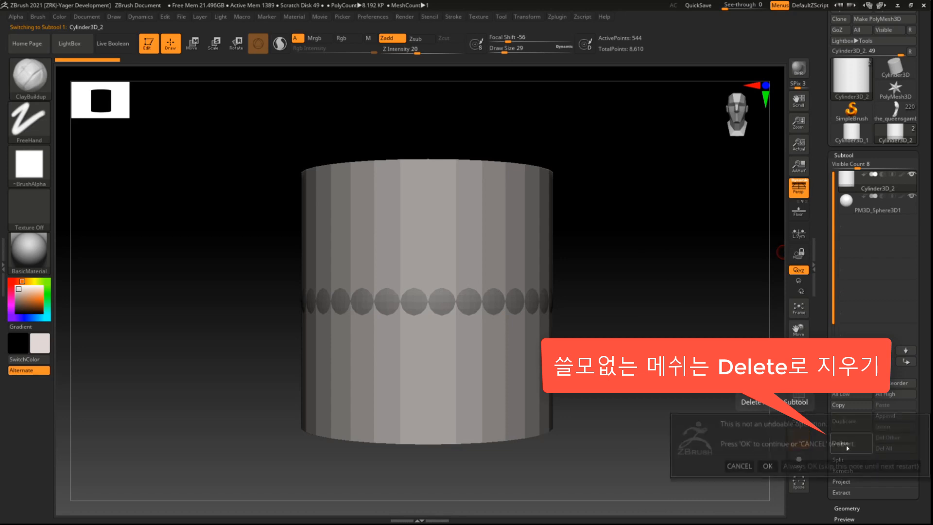
pyautogui.click(742, 465)
# Try a ClayBuildup stroke across the front of the sphere and undo it
pyautogui.keyDown('alt'); pyautogui.moveTo(655, 302); pyautogui.dragTo(670, 331); pyautogui.keyUp('alt')
pyautogui.keyDown('alt'); pyautogui.moveTo(678, 272); pyautogui.dragTo(688, 240); pyautogui.keyUp('alt')
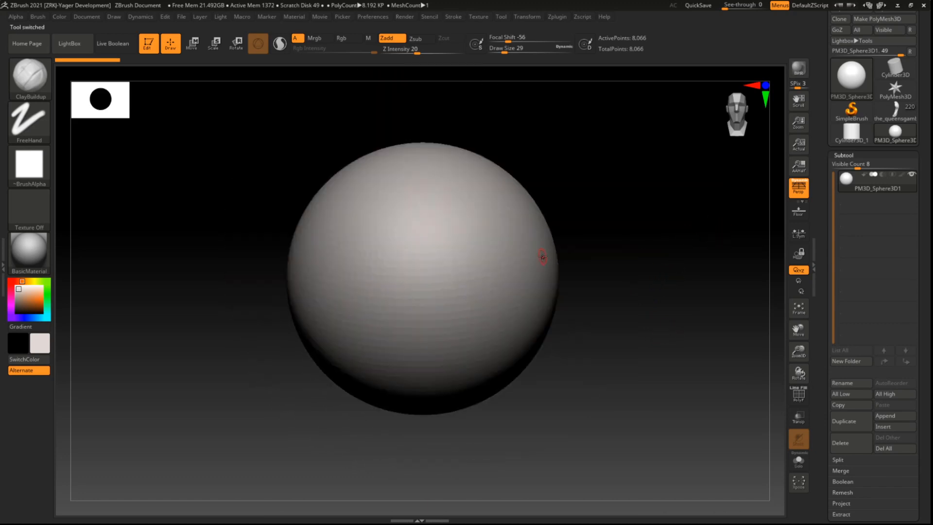
pyautogui.moveTo(413, 265)
pyautogui.mouseDown()
pyautogui.moveTo(479, 255)
pyautogui.moveTo(486, 338)
pyautogui.moveTo(389, 259)
pyautogui.moveTo(520, 306)
pyautogui.mouseUp()
pyautogui.hotkey('ctrl', 'z')
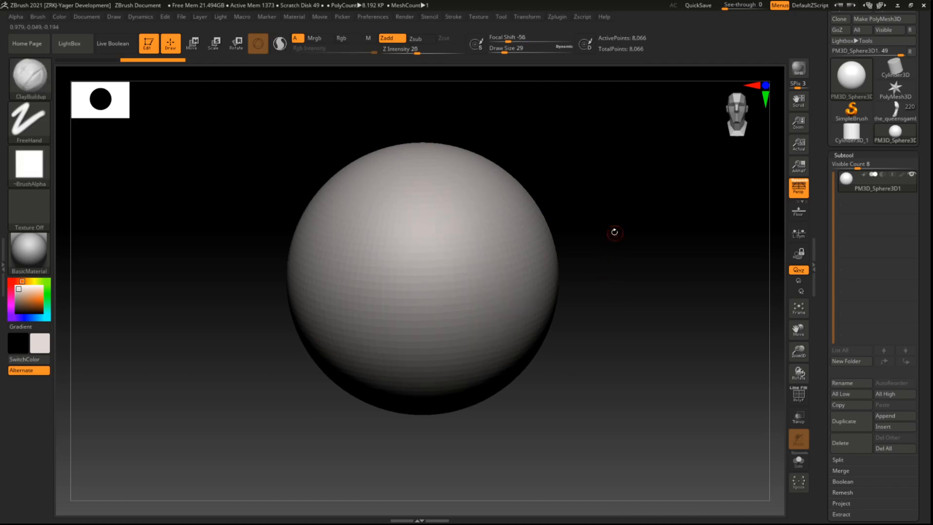
# Switch to 3ds Max and select the female body mesh
pyautogui.hotkey('alt', 'Tab')
pyautogui.hotkey('alt', 'Tab')
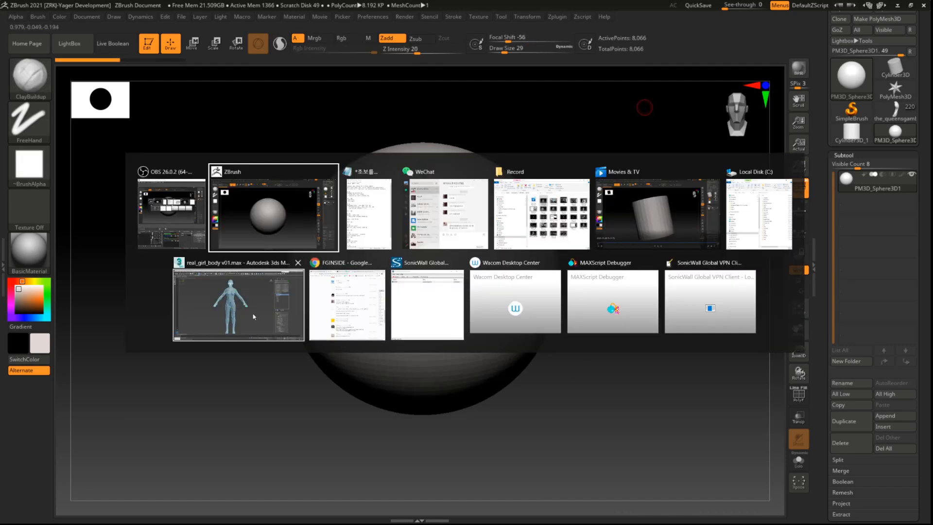
pyautogui.click(254, 317)
pyautogui.click(488, 189)
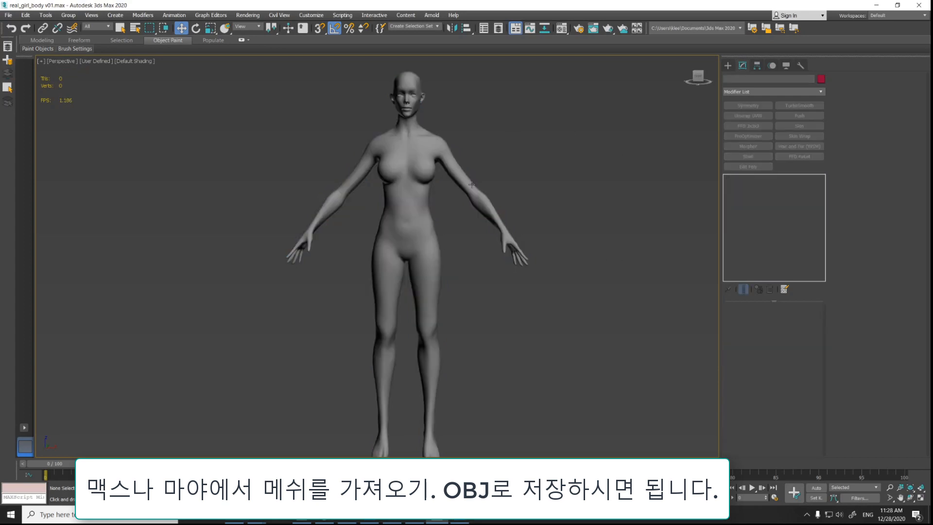
pyautogui.click(472, 184)
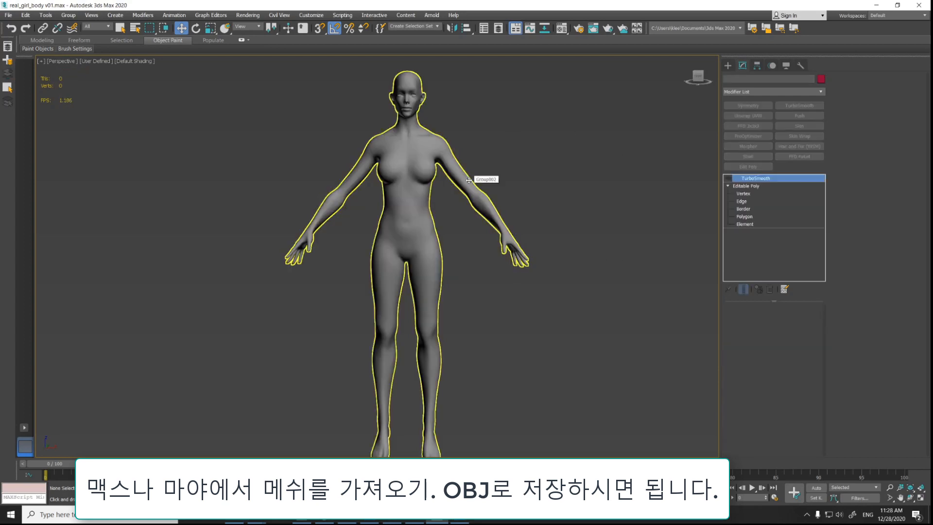
# Start exporting only the selected body mesh and choose the D: drive as its destination
pyautogui.click(8, 16)
pyautogui.moveTo(46, 142)
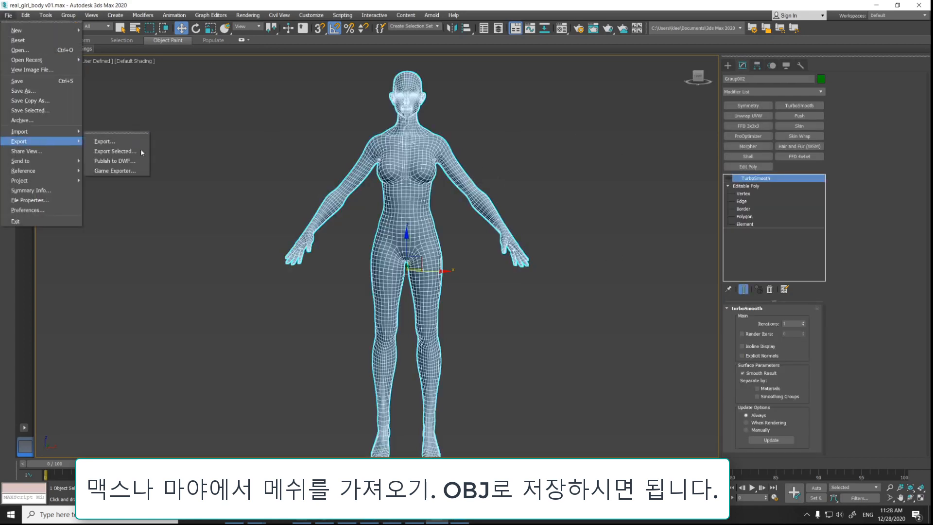
pyautogui.click(114, 151)
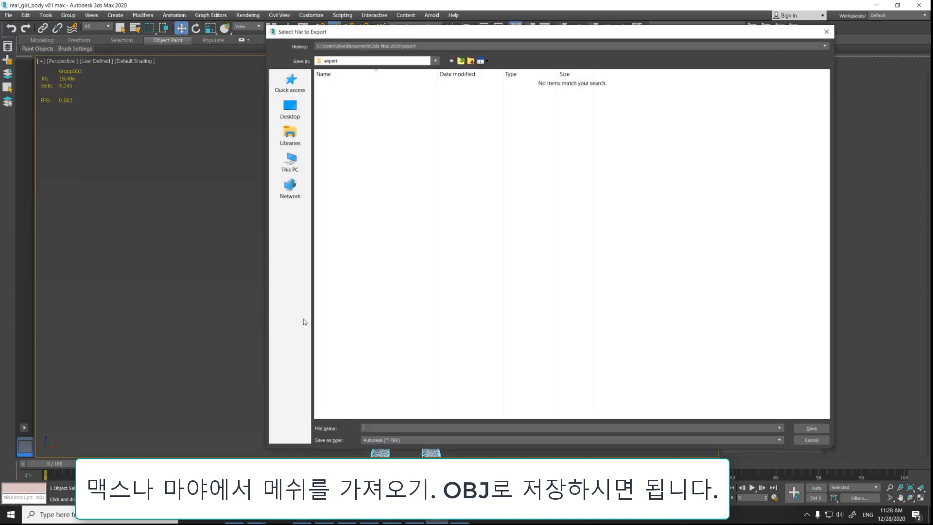
pyautogui.click(290, 108)
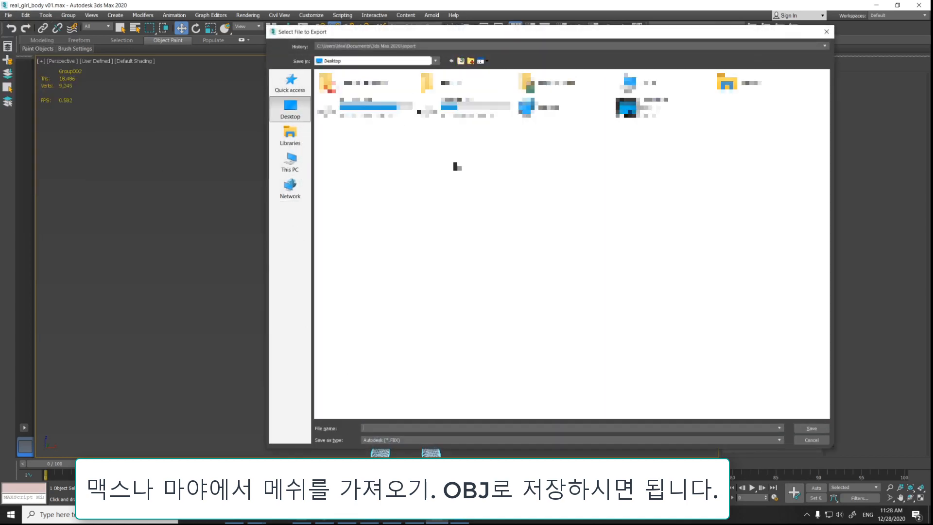
pyautogui.doubleClick(465, 105)
# Save the export file as TEST_BODY in the gw::OBJ-Exporter (*.OBJ) format
pyautogui.click(416, 440)
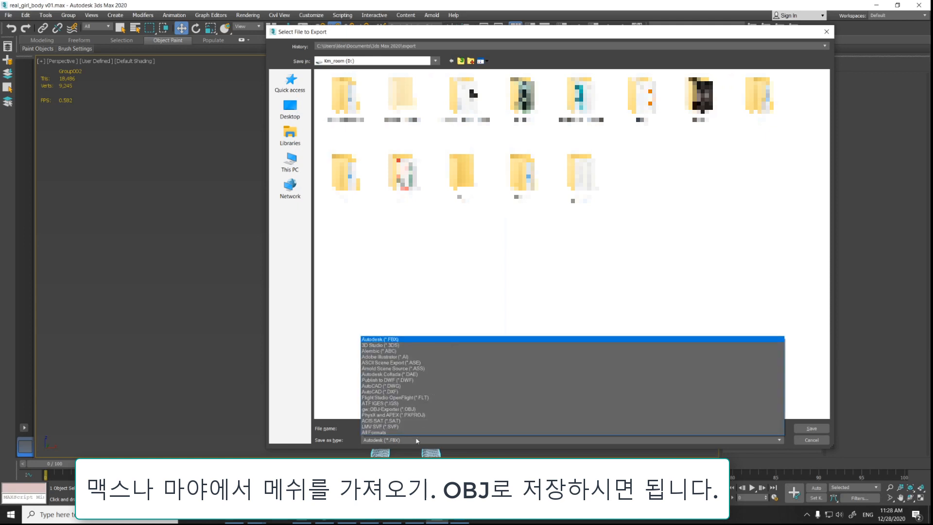
pyautogui.click(429, 409)
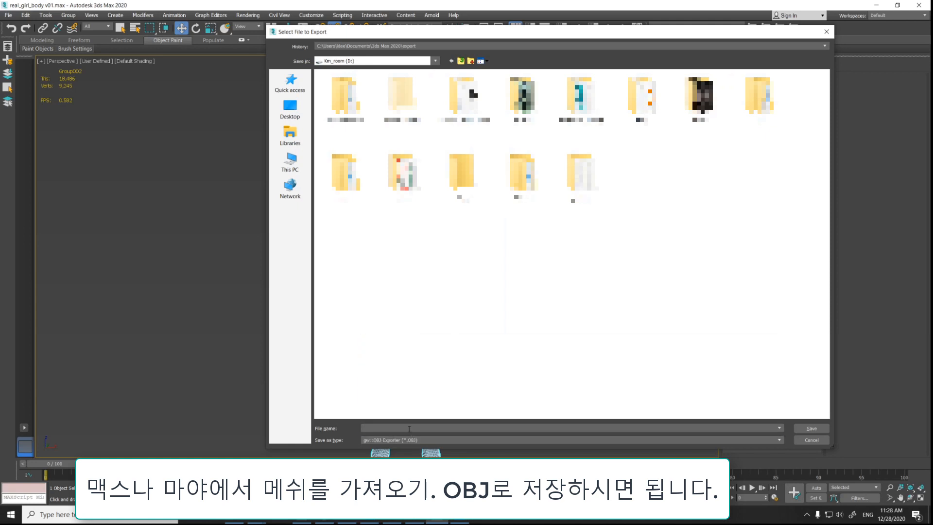
pyautogui.click(409, 428)
pyautogui.write('TEST_BODY')
pyautogui.click(811, 428)
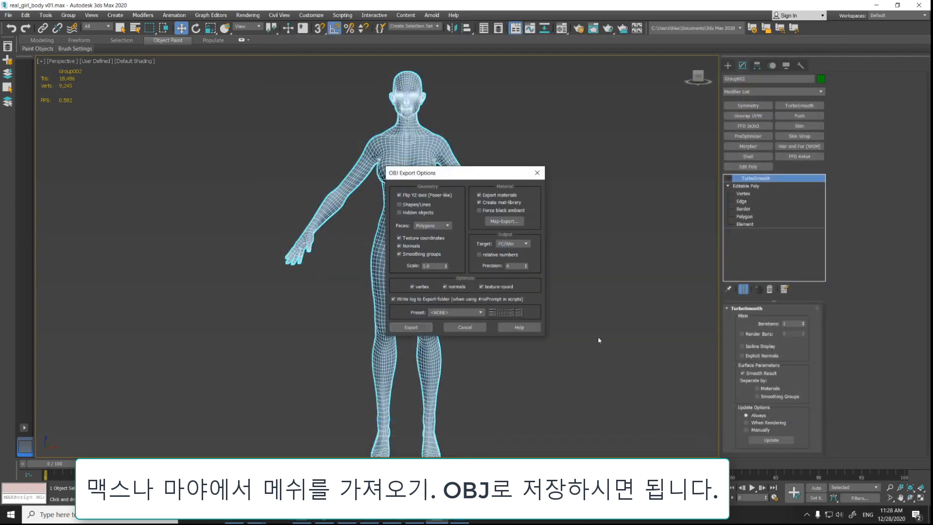
# Run the OBJ export with the existing options, skipping the missing face.png map, and close the export window
pyautogui.click(411, 327)
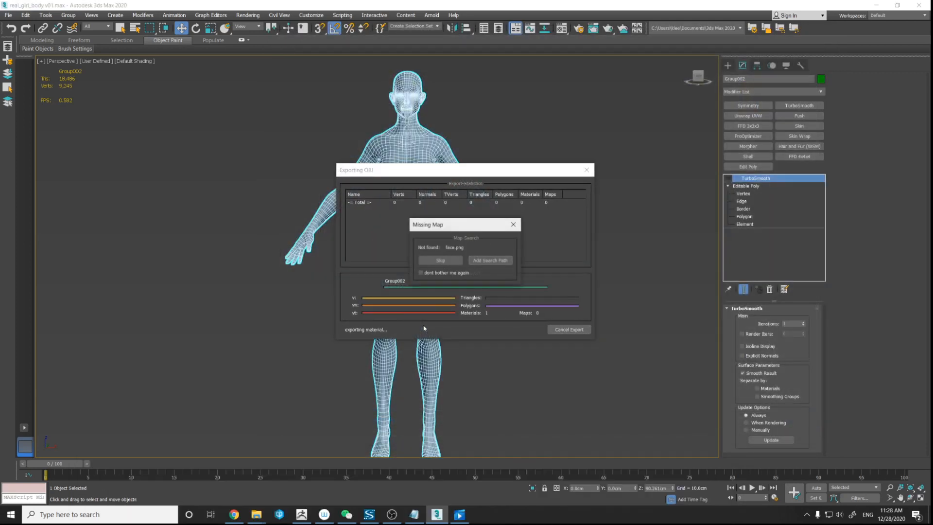
pyautogui.click(450, 260)
pyautogui.click(569, 330)
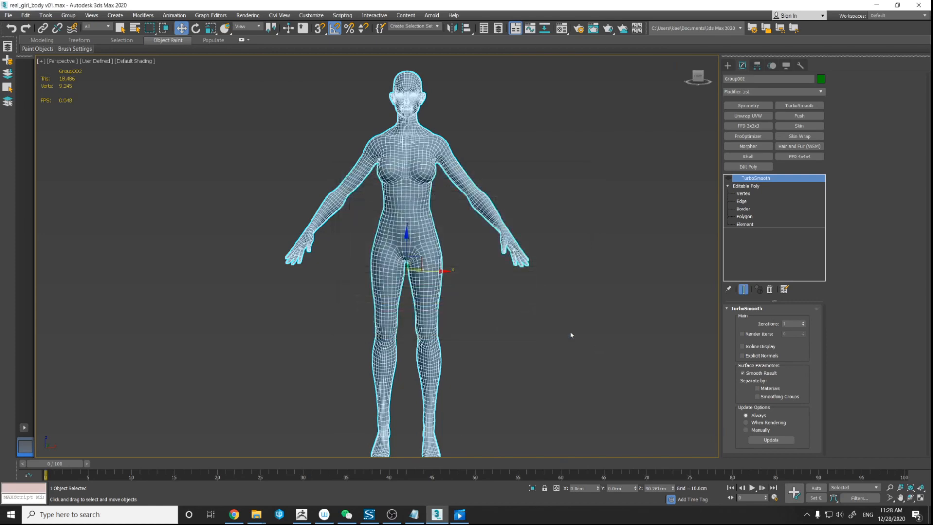
# Switch back to ZBrush and make the PolyMesh3D star the current tool
pyautogui.click(301, 514)
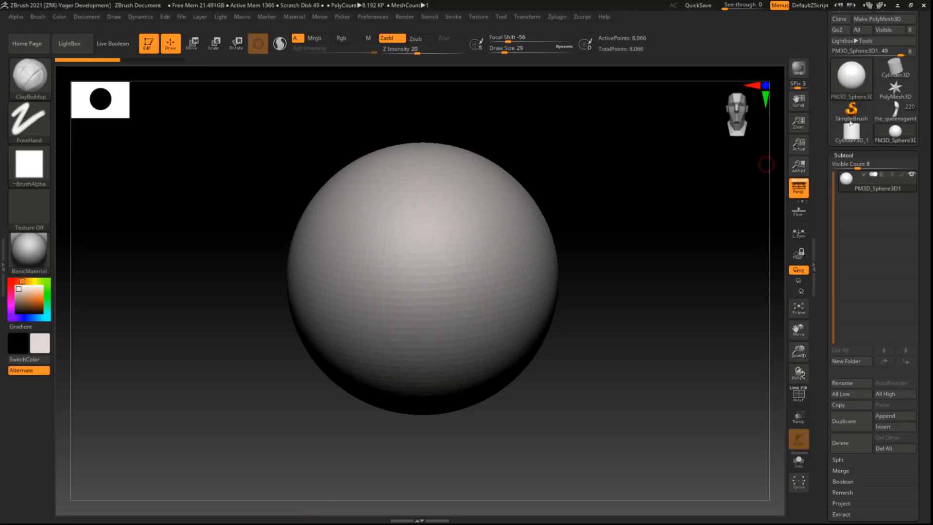
pyautogui.scroll(2, 854, 141)
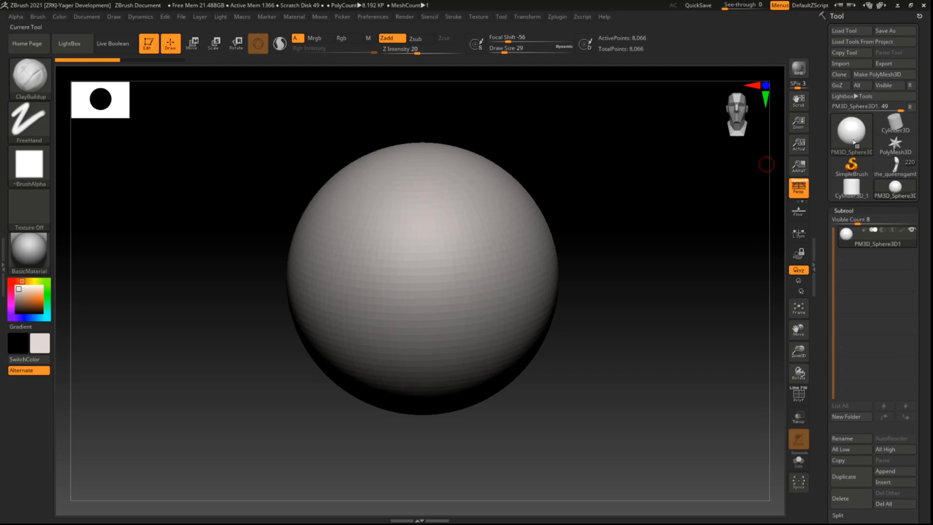
pyautogui.click(894, 124)
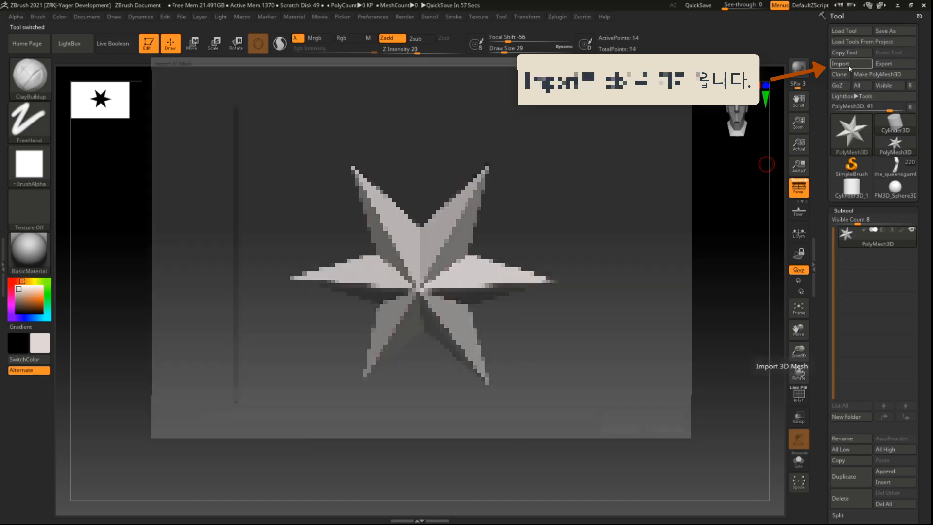
# Import the TEST_BODY mesh from the D: drive in place of the star
pyautogui.click(848, 63)
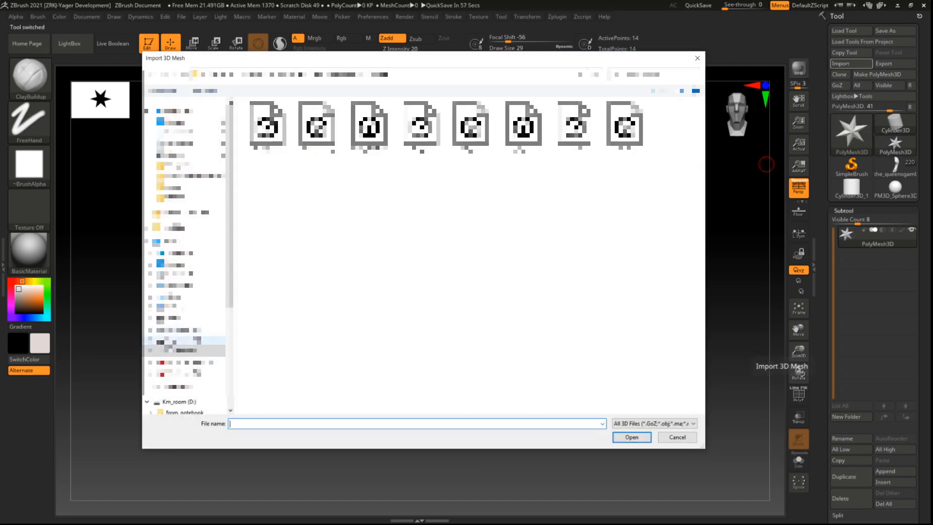
pyautogui.click(170, 342)
pyautogui.click(470, 187)
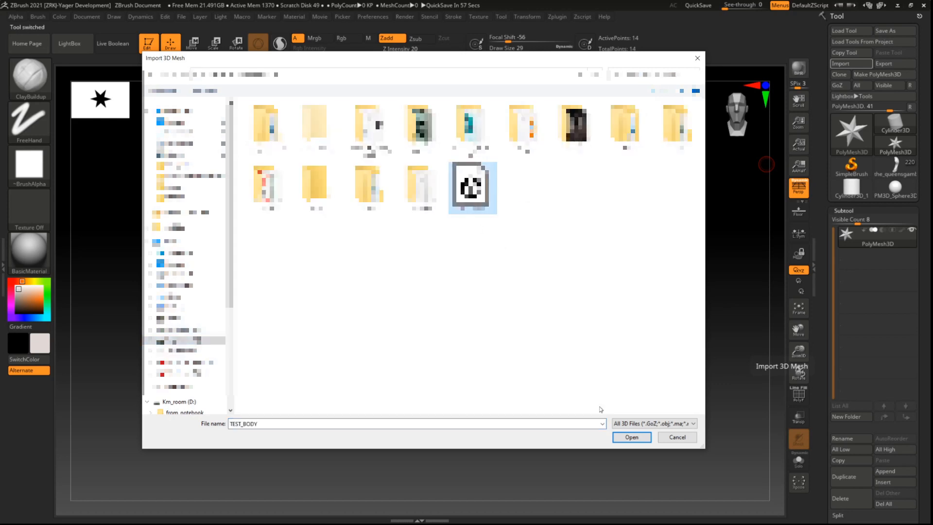
pyautogui.click(631, 438)
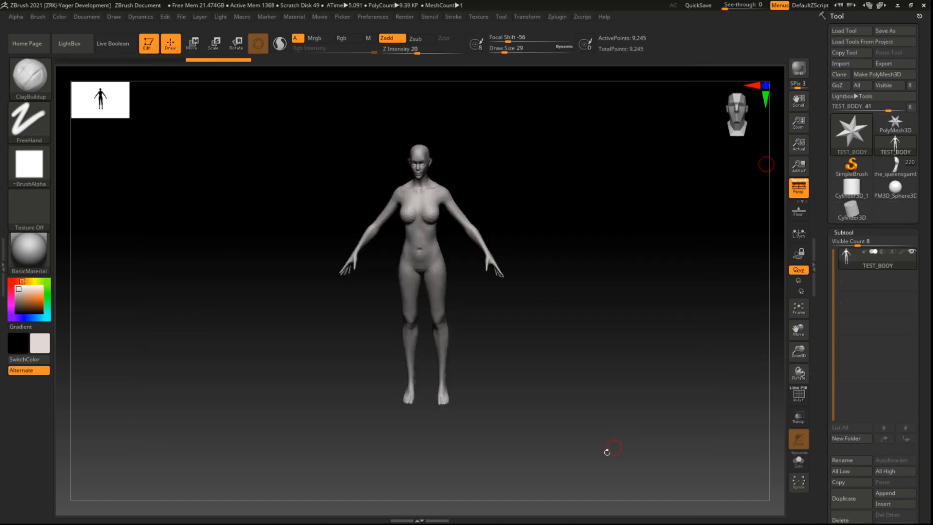
# Try ClayBuildup strokes over the imported body's chest and belly
pyautogui.keyDown('alt'); pyautogui.moveTo(585, 267); pyautogui.dragTo(664, 253); pyautogui.keyUp('alt')
pyautogui.moveTo(454, 174)
pyautogui.mouseDown()
pyautogui.moveTo(408, 325)
pyautogui.moveTo(475, 282)
pyautogui.moveTo(452, 188)
pyautogui.mouseUp()
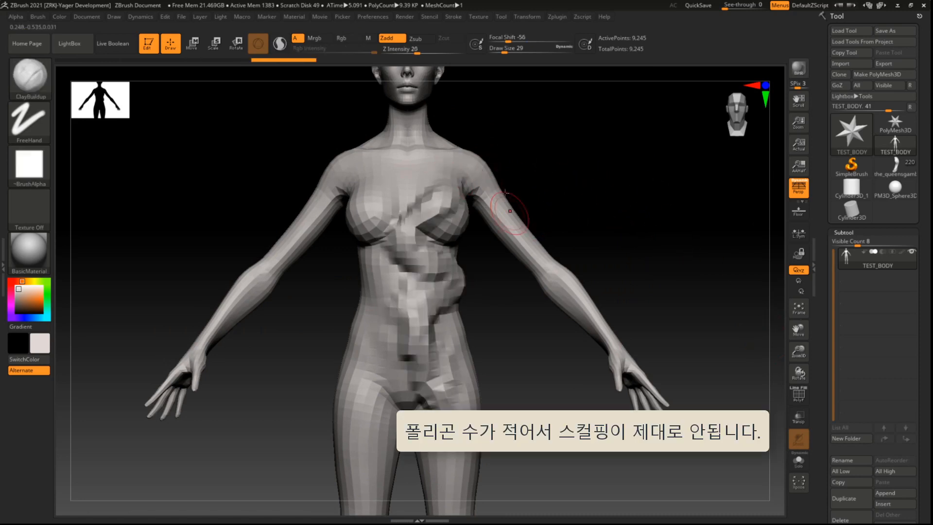
pyautogui.moveTo(574, 187)
pyautogui.keyDown('alt'); pyautogui.mouseDown()
pyautogui.moveTo(574, 199)
pyautogui.moveTo(542, 233)
pyautogui.mouseUp(); pyautogui.keyUp('alt')
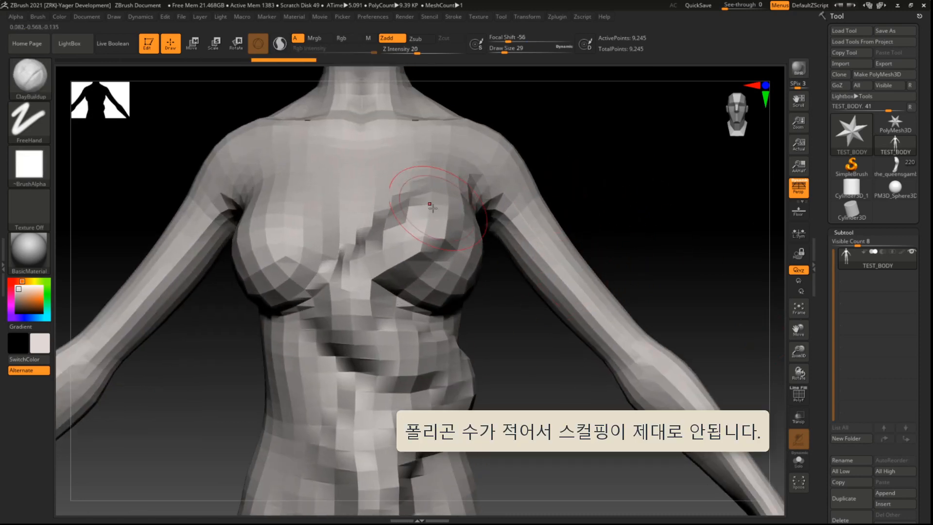
# Reduce the brush draw size to 9 and undo the test strokes on the torso
pyautogui.press('[')
pyautogui.press('[')
pyautogui.hotkey('ctrl', 'z')
# Divide the imported body mesh with smoothing until it reaches subdivision level 4
pyautogui.keyDown('alt'); pyautogui.moveTo(687, 301); pyautogui.dragTo(718, 256); pyautogui.keyUp('alt')
pyautogui.scroll(-5, 876, 406)
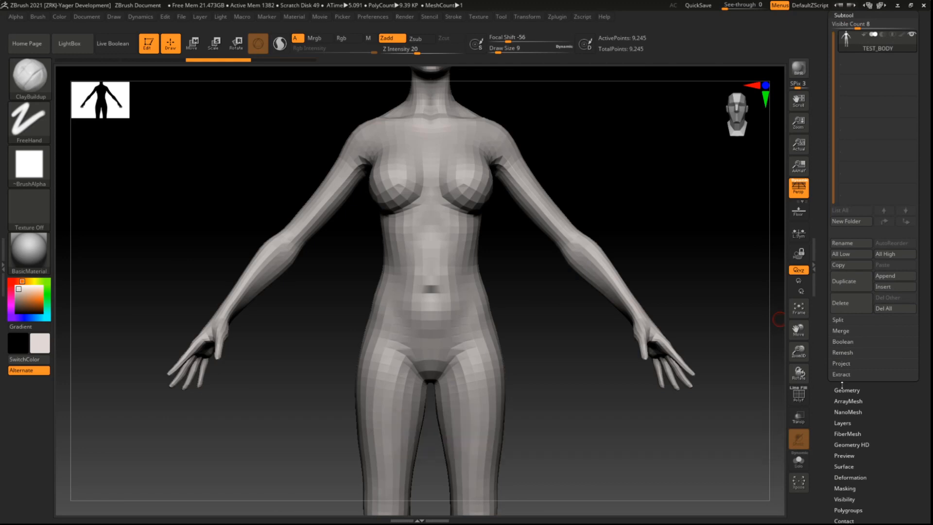
pyautogui.click(845, 390)
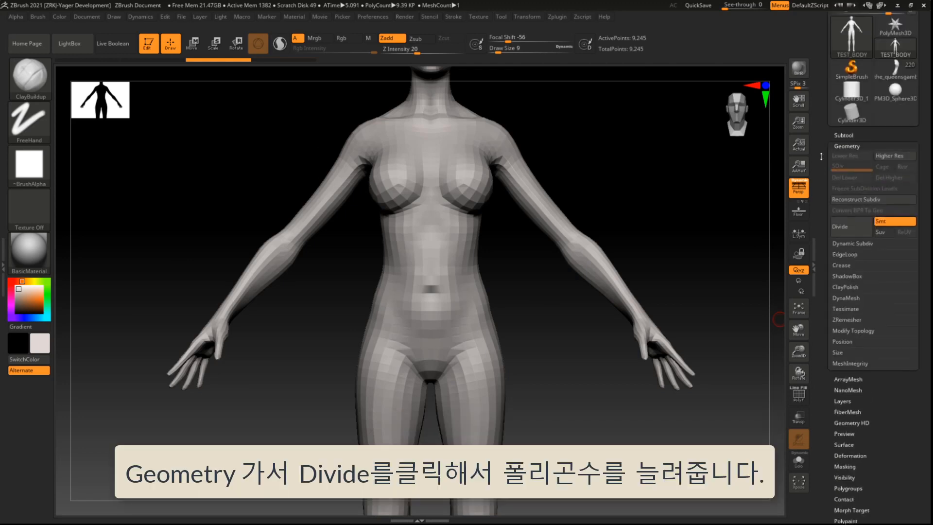
pyautogui.click(851, 226)
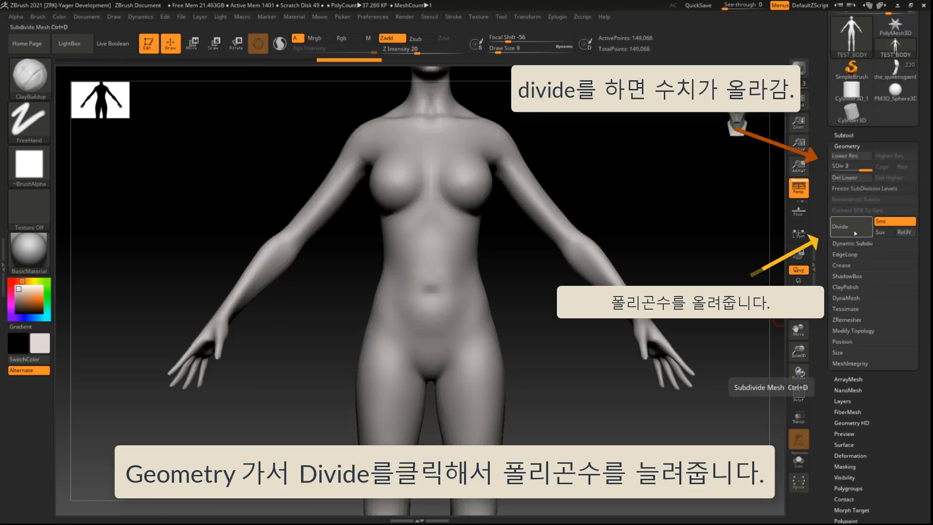
pyautogui.keyDown('alt'); pyautogui.moveTo(619, 186); pyautogui.dragTo(632, 244); pyautogui.keyUp('alt')
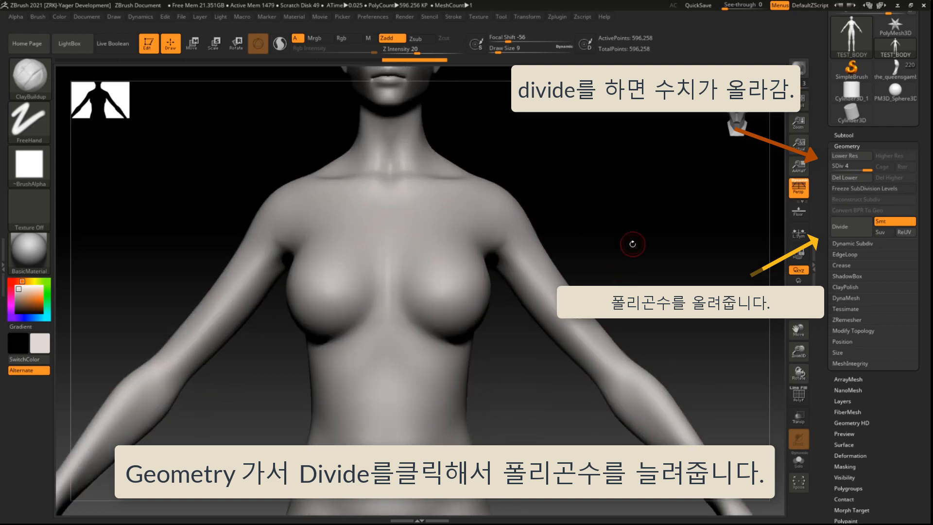
pyautogui.keyDown('alt'); pyautogui.moveTo(603, 199); pyautogui.dragTo(642, 243); pyautogui.keyUp('alt')
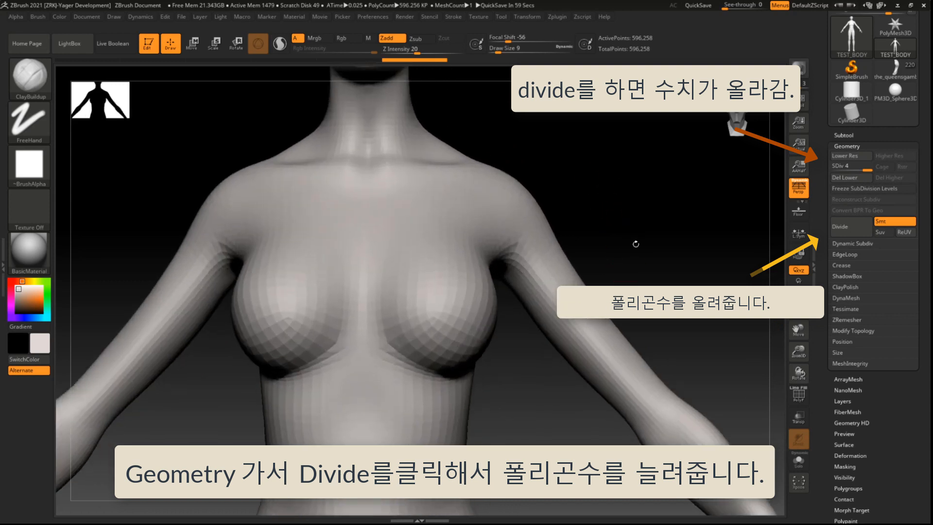
# Switch the body down to its lowest subdivision level and back up to compare the mesh densities
pyautogui.click(841, 156)
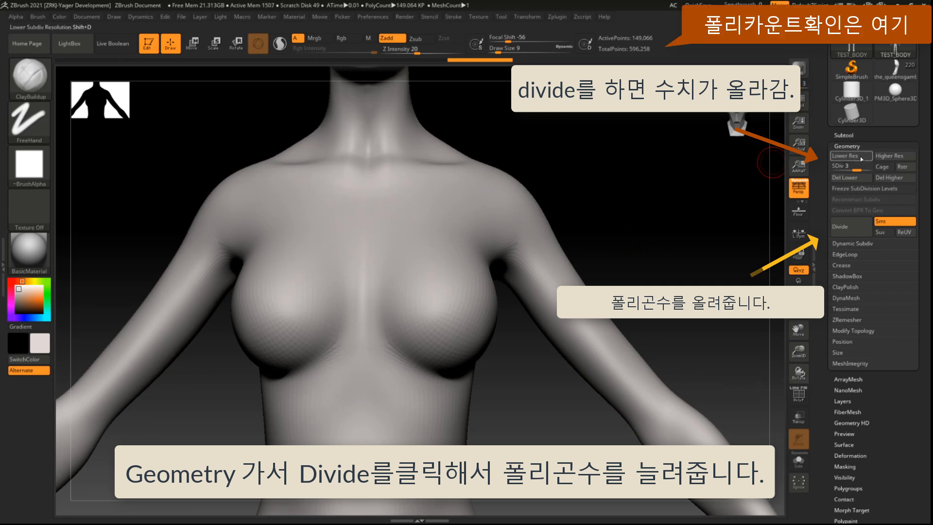
pyautogui.click(851, 155)
pyautogui.click(890, 156)
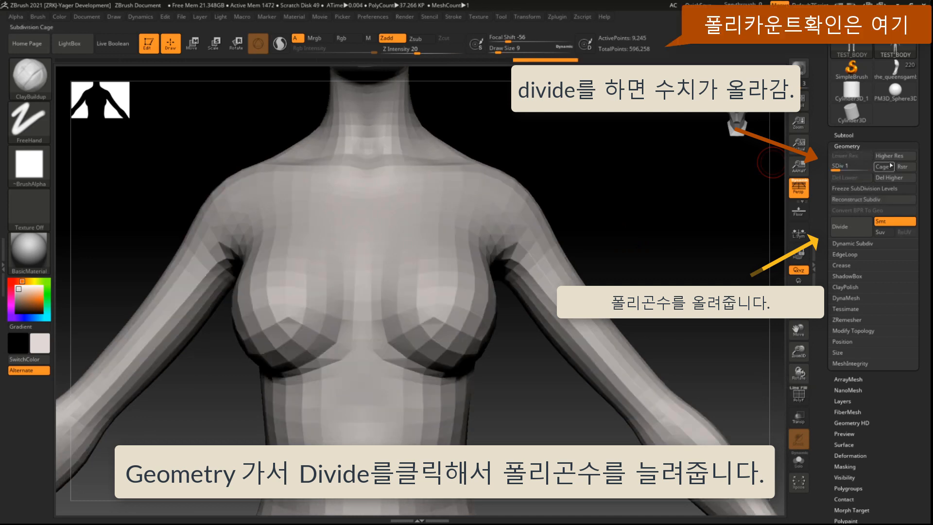
pyautogui.click(895, 157)
pyautogui.click(860, 157)
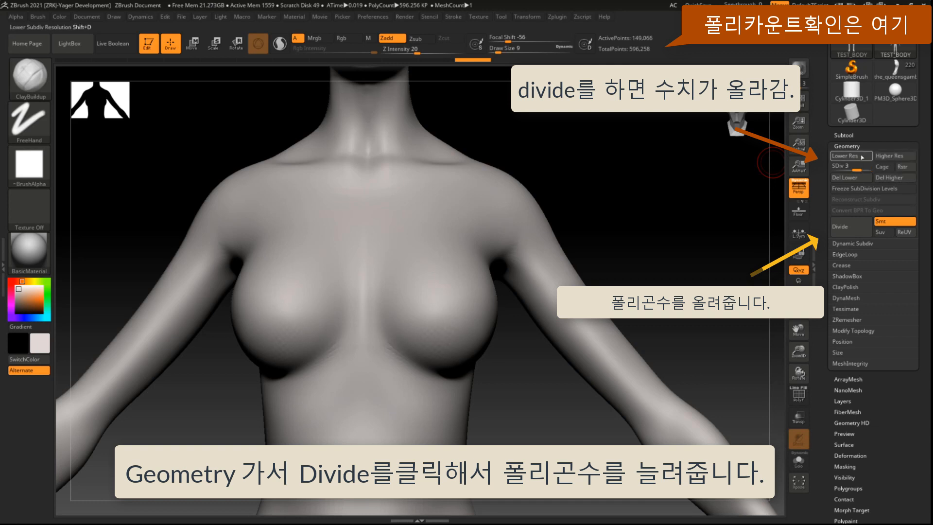
# Delete all subdivision levels above the lowest one and divide the body again up to level 4
pyautogui.click(860, 157)
pyautogui.click(860, 156)
pyautogui.click(907, 188)
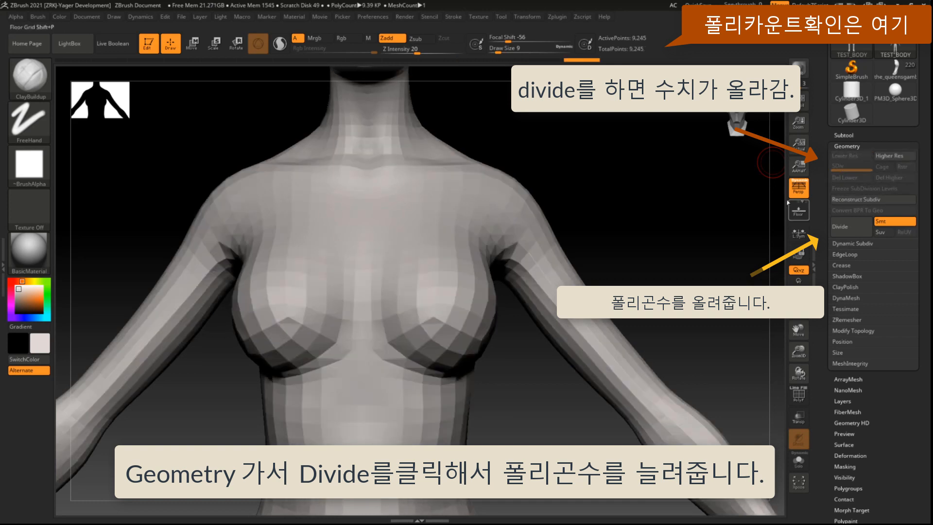
pyautogui.click(856, 226)
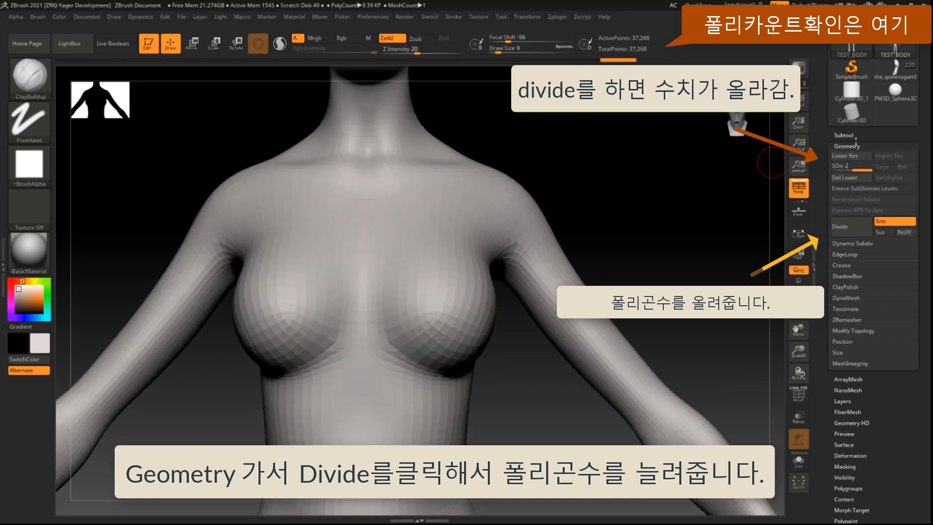
pyautogui.click(846, 226)
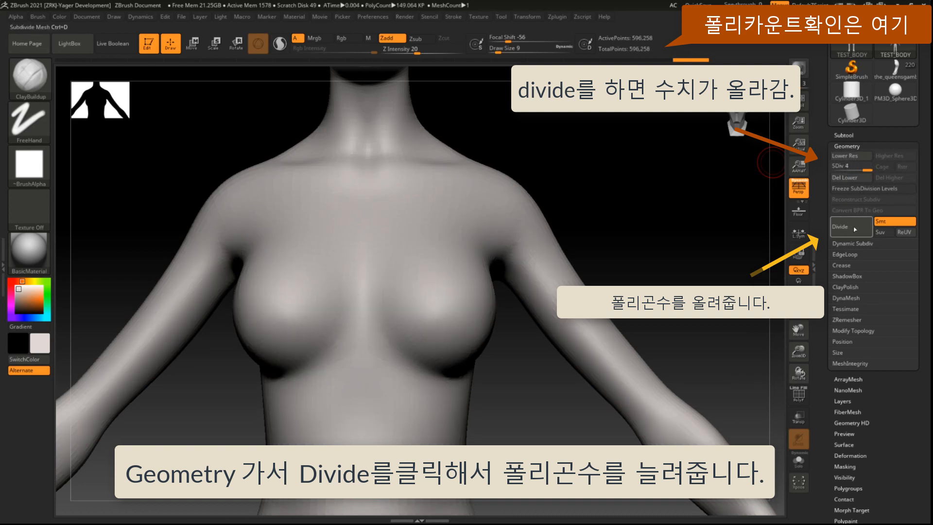
# Show the polyframe on the body at subdivision level 1 and compare its chest wireframe with level 2
pyautogui.click(861, 155)
pyautogui.click(861, 155)
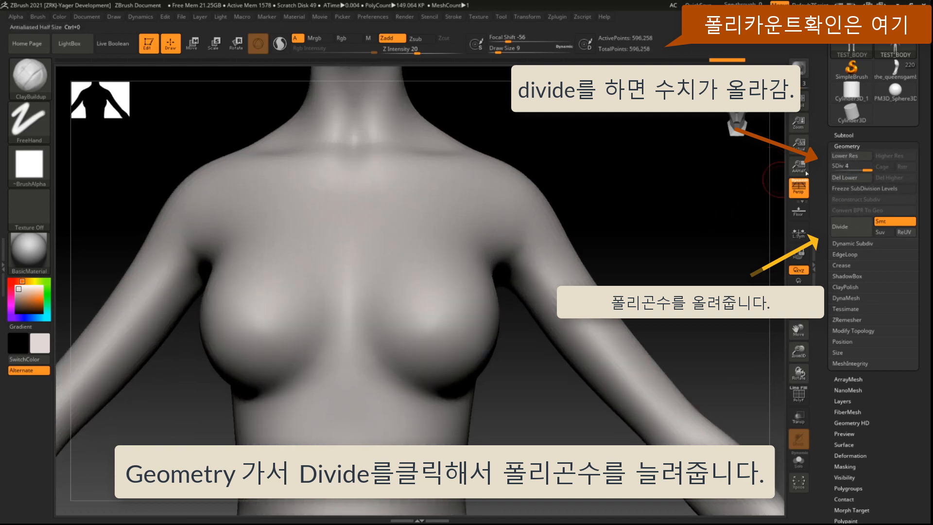
pyautogui.click(861, 155)
pyautogui.click(798, 395)
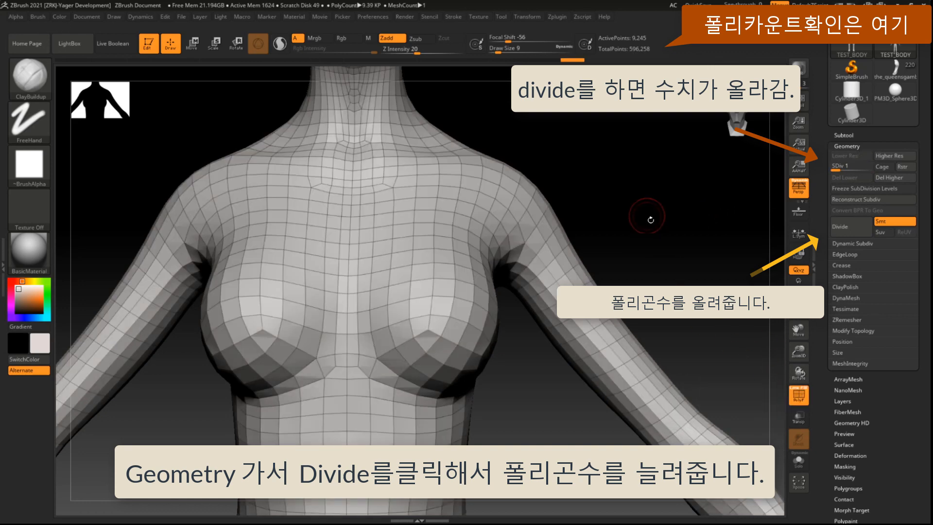
pyautogui.click(896, 156)
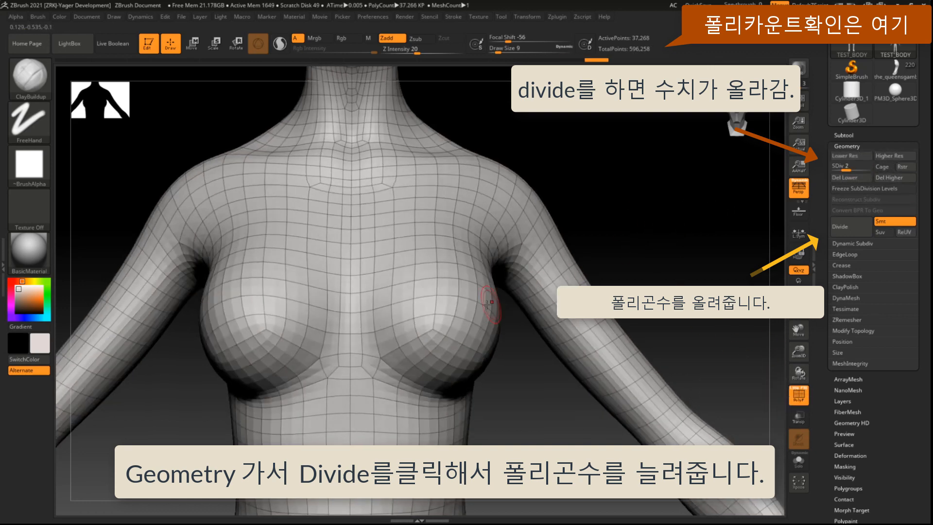
pyautogui.keyDown('alt'); pyautogui.moveTo(635, 208); pyautogui.dragTo(574, 437); pyautogui.keyUp('alt')
pyautogui.keyDown('alt'); pyautogui.moveTo(585, 473); pyautogui.dragTo(564, 337); pyautogui.keyUp('alt')
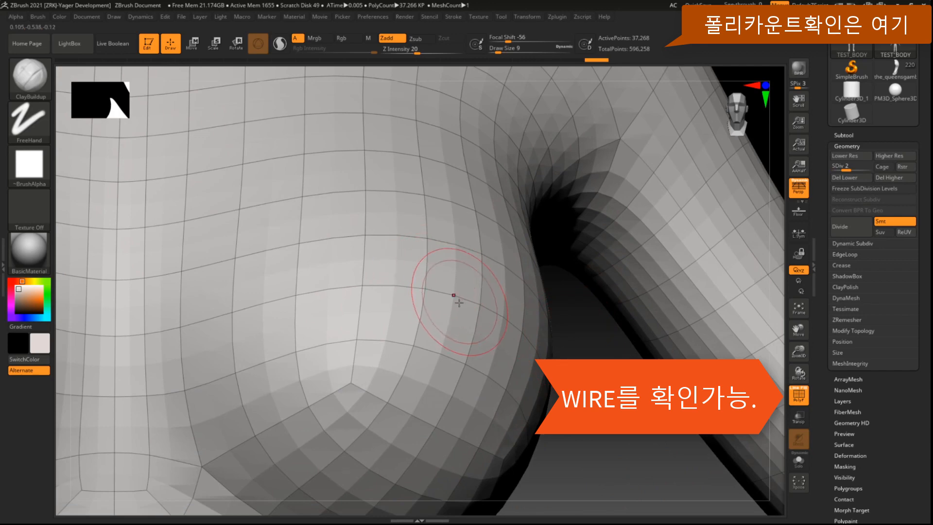
# Toggle the polyframe and raise the body to subdivision level 3 to examine the denser wireframe on the torso
pyautogui.click(801, 400)
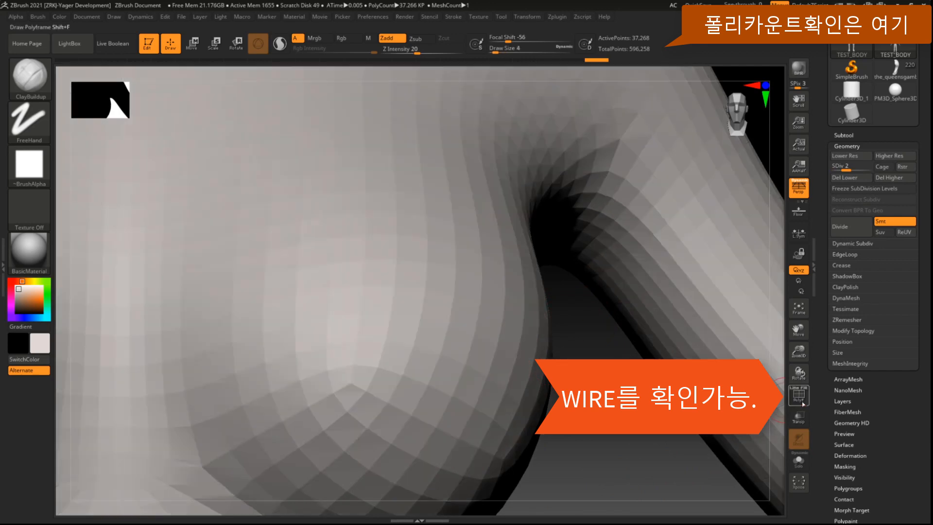
pyautogui.click(799, 398)
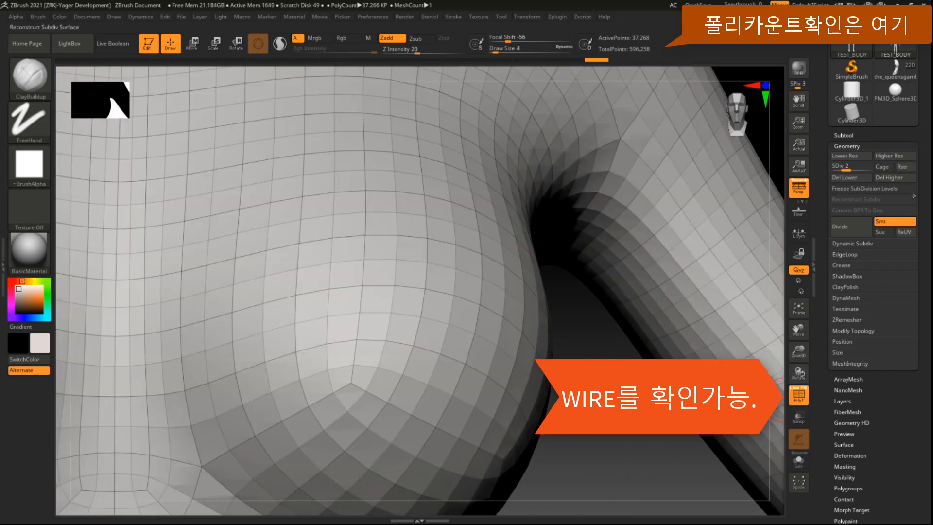
pyautogui.click(898, 157)
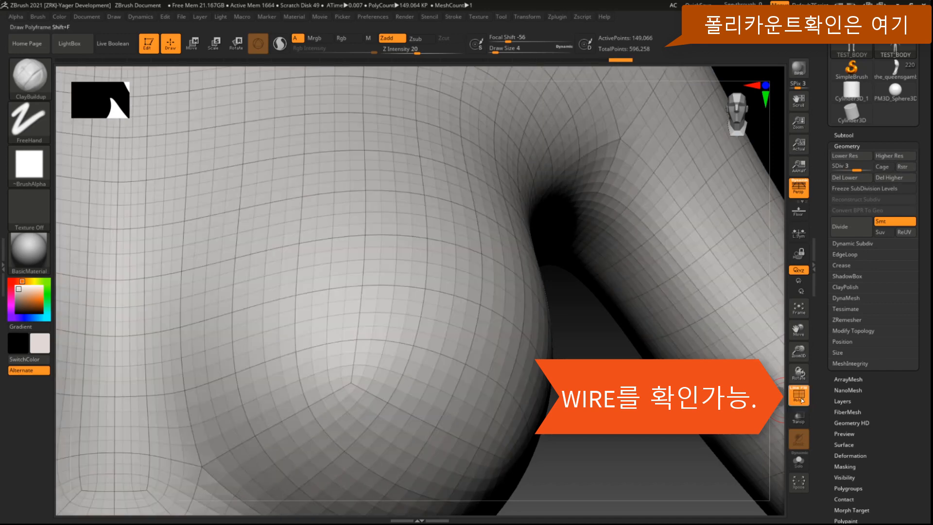
pyautogui.click(799, 395)
pyautogui.click(798, 394)
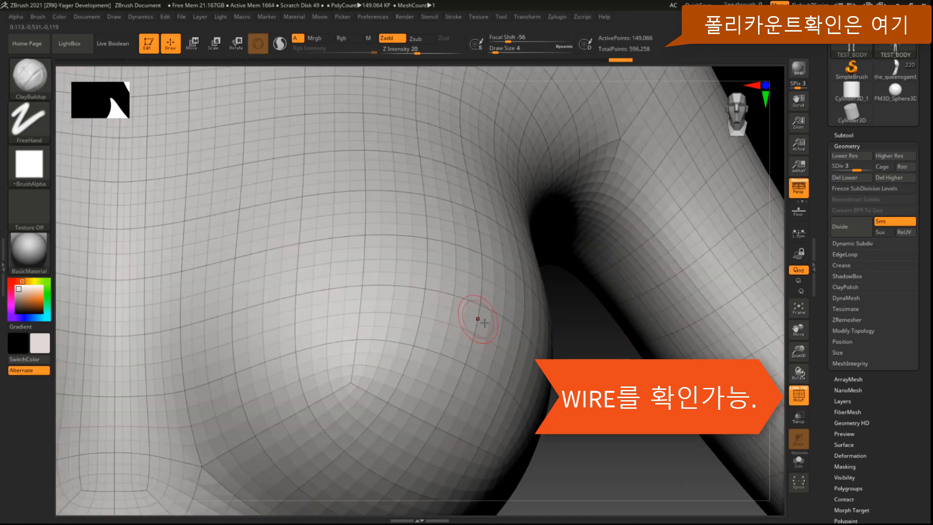
pyautogui.keyDown('alt'); pyautogui.moveTo(588, 406); pyautogui.dragTo(577, 231); pyautogui.keyUp('alt')
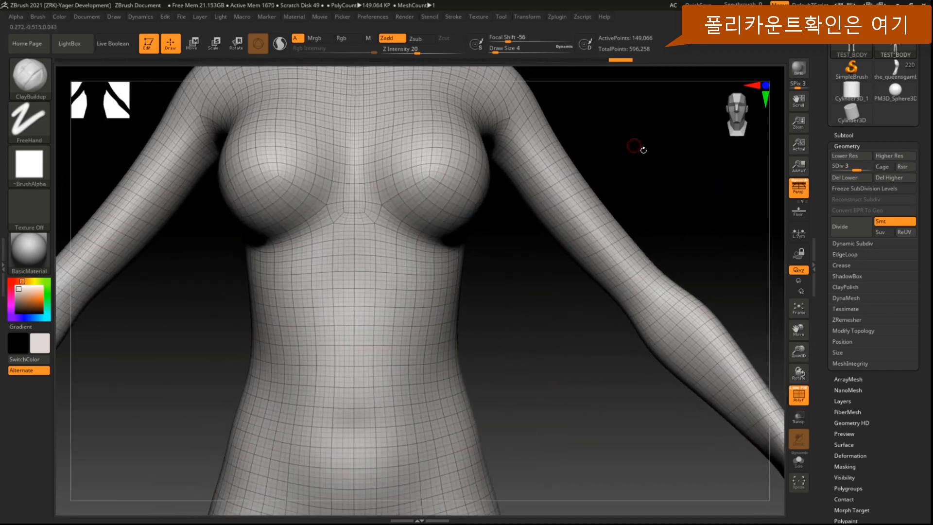
pyautogui.keyDown('alt'); pyautogui.moveTo(639, 148); pyautogui.dragTo(657, 240); pyautogui.keyUp('alt')
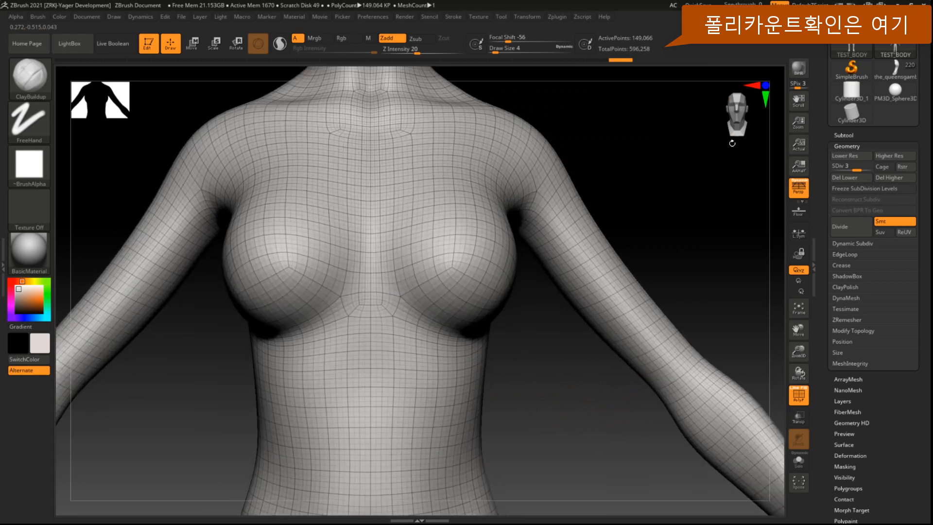
# Hide the polyframe and divide the body up to subdivision level 5, with the brush draw size set to 5
pyautogui.click(799, 395)
pyautogui.keyDown('alt'); pyautogui.moveTo(531, 383); pyautogui.dragTo(569, 367); pyautogui.keyUp('alt')
pyautogui.click(894, 156)
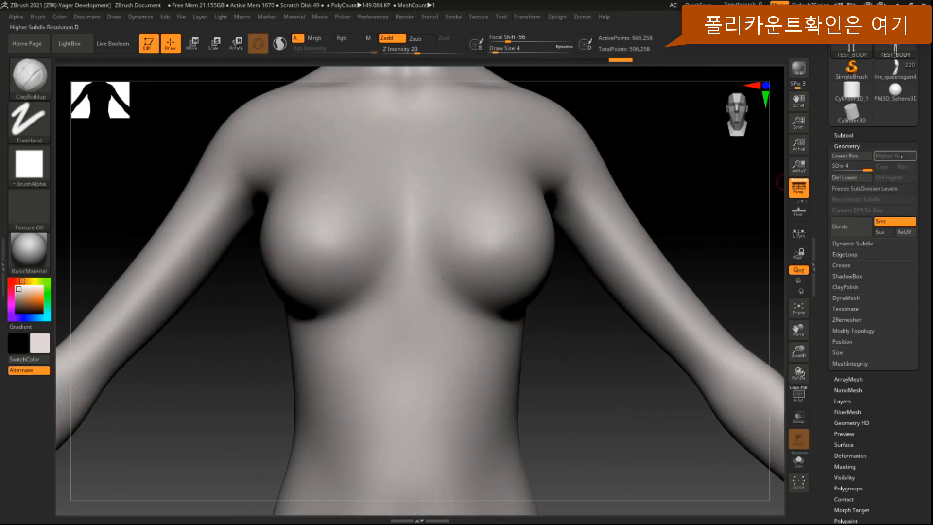
pyautogui.press(']')
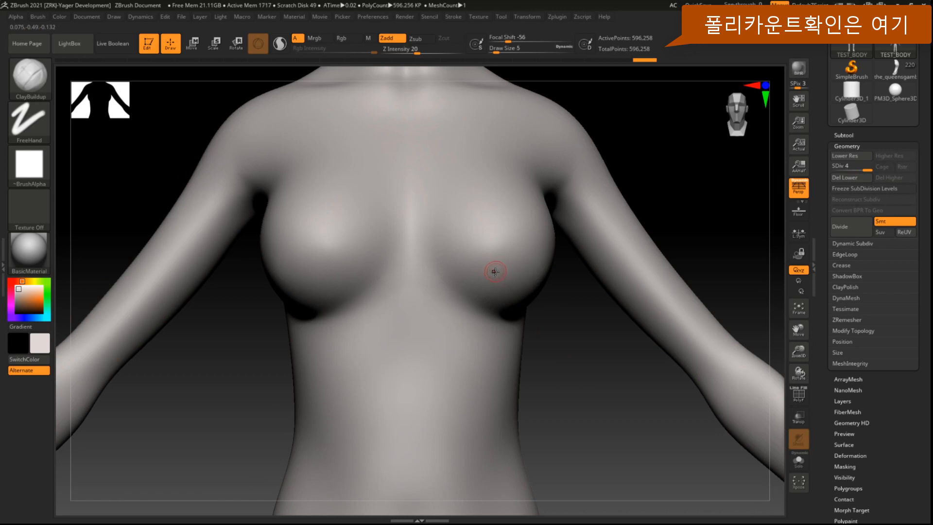
pyautogui.click(859, 231)
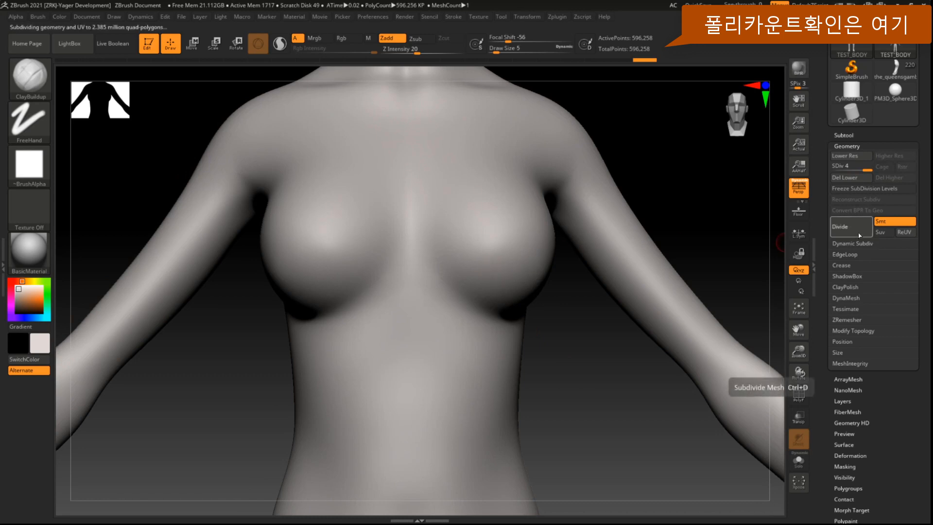
# Try ClayBuildup strokes on the abdomen at subdivision levels 5 and 2, undoing each one
pyautogui.moveTo(460, 339); pyautogui.dragTo(491, 440)
pyautogui.hotkey('ctrl', 'z')
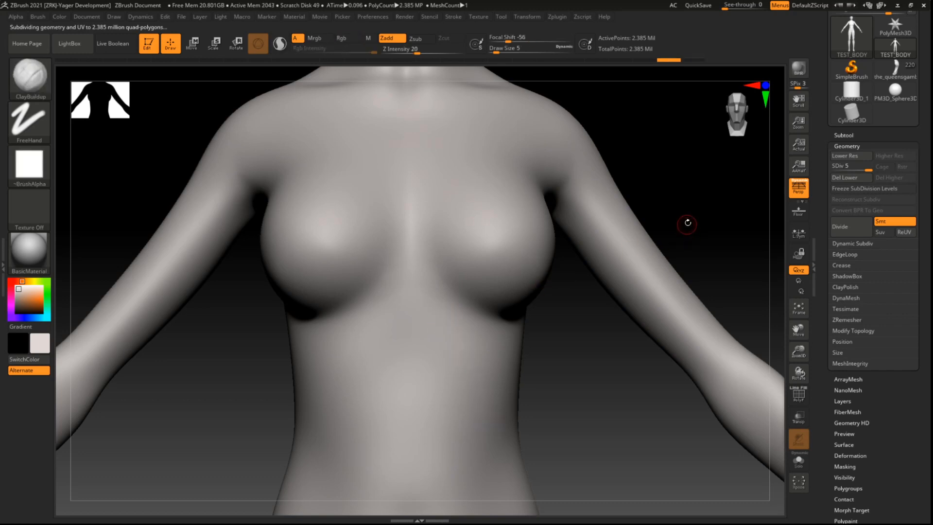
pyautogui.click(842, 156)
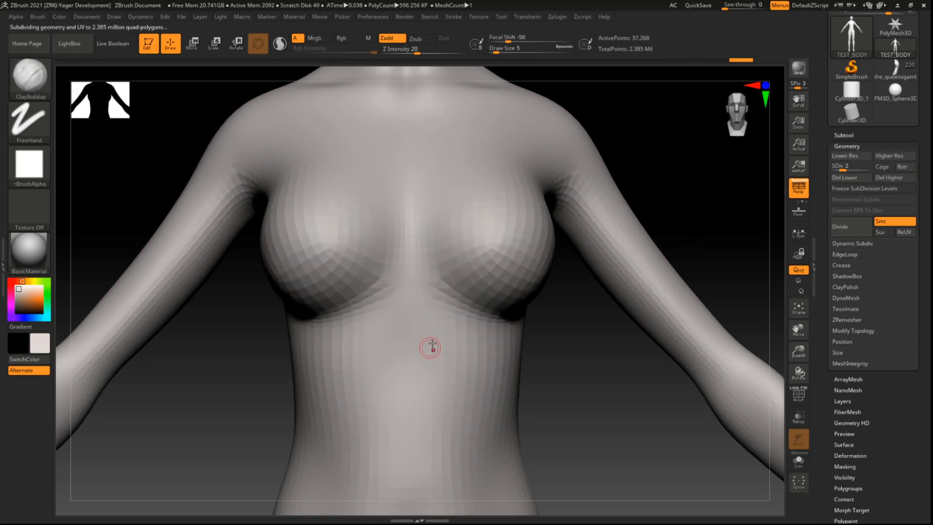
pyautogui.moveTo(429, 346); pyautogui.dragTo(523, 408)
pyautogui.hotkey('ctrl', 'z')
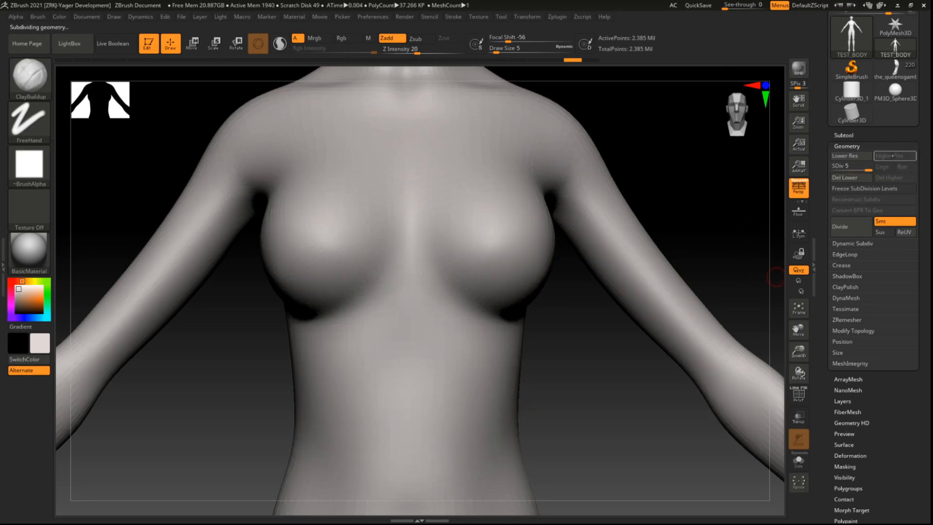
# Try ClayBuildup strokes on the side of the abdomen at level 5 with draw sizes 5 and 9, undoing each one
pyautogui.moveTo(464, 324)
pyautogui.mouseDown()
pyautogui.moveTo(486, 343)
pyautogui.moveTo(561, 364)
pyautogui.mouseUp()
pyautogui.press('ctrl')
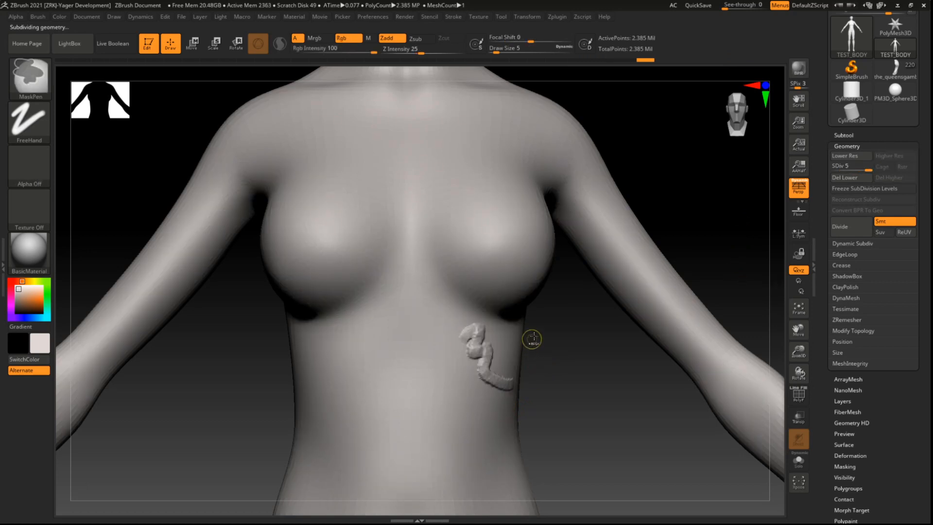
pyautogui.hotkey('ctrl', 'z')
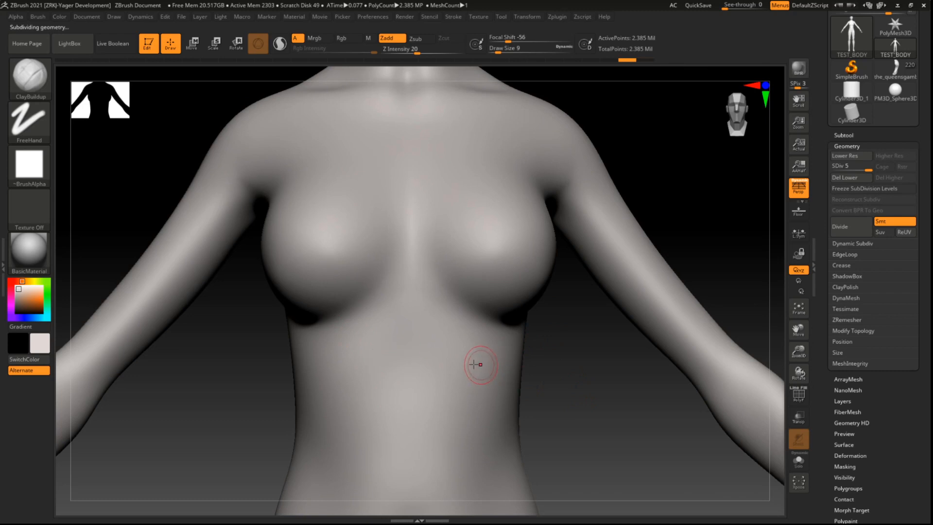
pyautogui.moveTo(466, 347); pyautogui.dragTo(498, 403)
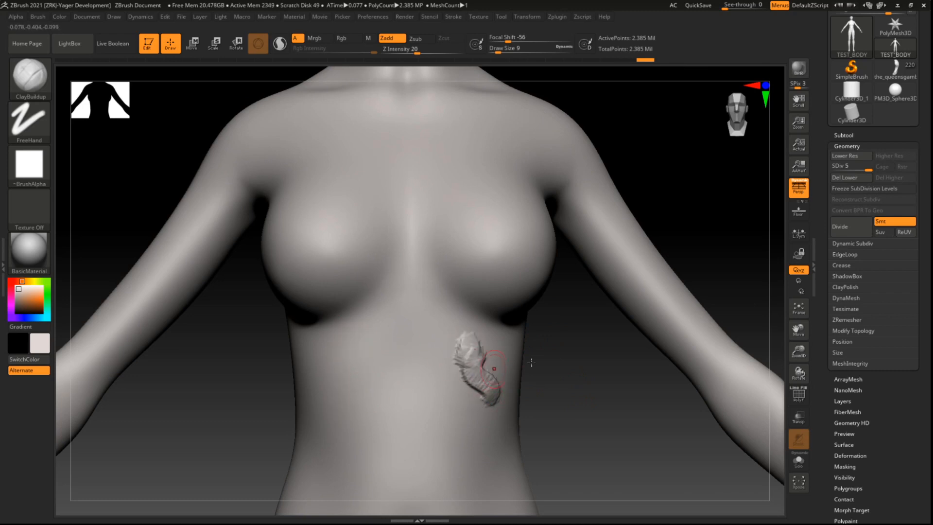
pyautogui.press('ctrl')
pyautogui.hotkey('ctrl', 'z')
# Activate X-axis symmetry and test a mirrored ClayBuildup stroke on the abdomen, undoing the stroke
pyautogui.click(533, 18)
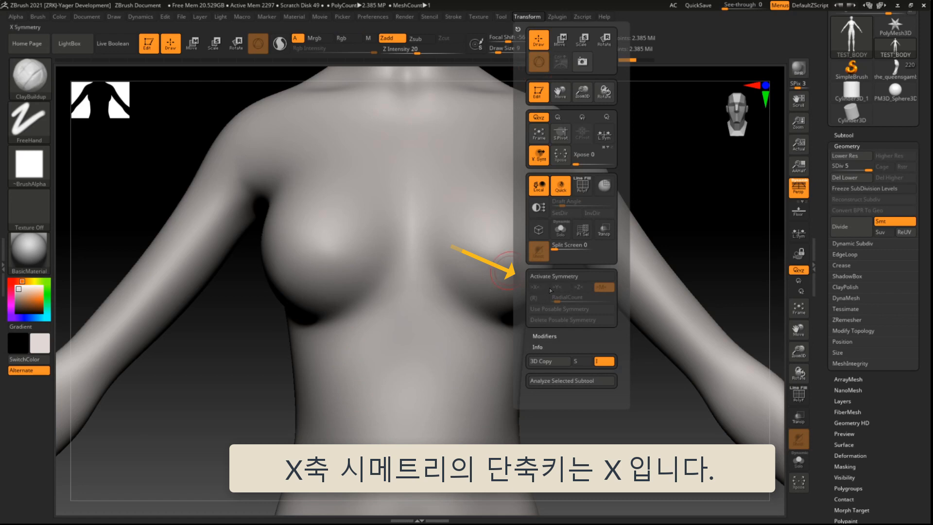
pyautogui.click(579, 276)
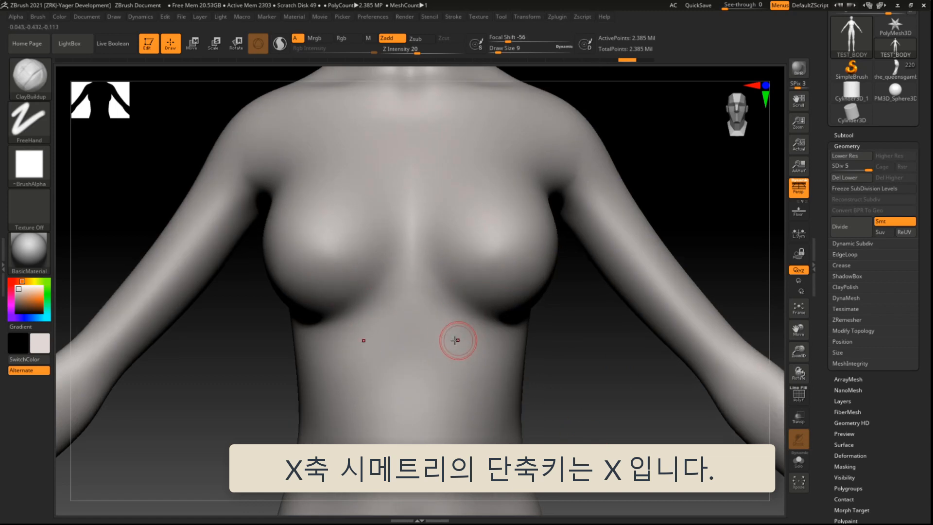
pyautogui.moveTo(455, 339)
pyautogui.mouseDown()
pyautogui.moveTo(495, 413)
pyautogui.moveTo(470, 348)
pyautogui.mouseUp()
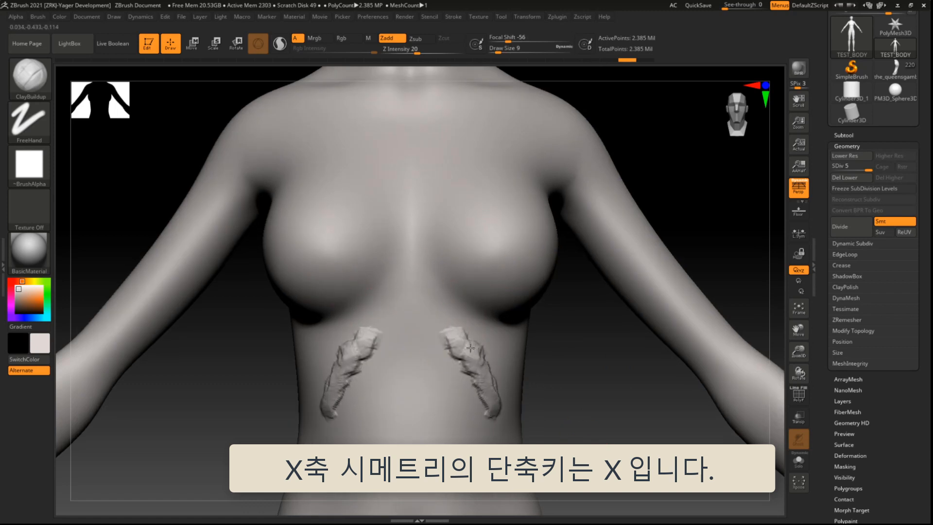
pyautogui.moveTo(558, 392)
pyautogui.keyDown('alt'); pyautogui.mouseDown()
pyautogui.moveTo(628, 290)
pyautogui.moveTo(462, 308)
pyautogui.mouseUp(); pyautogui.keyUp('alt')
pyautogui.hotkey('ctrl', 'z')
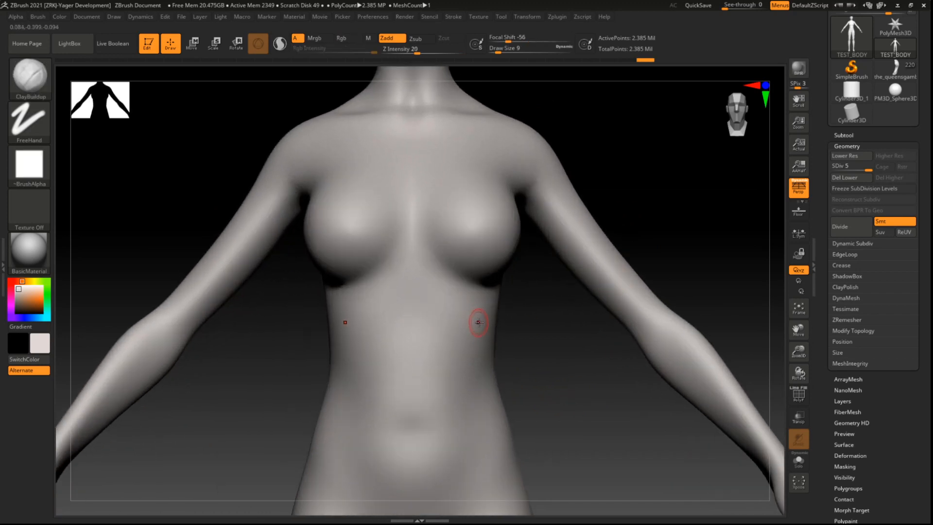
pyautogui.moveTo(535, 329); pyautogui.dragTo(551, 352)
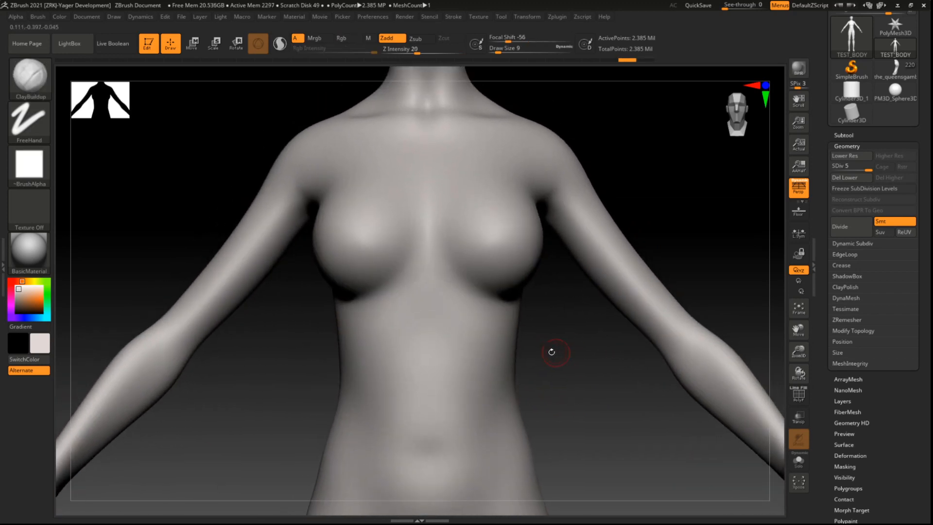
# Try a mirrored stroke down the abdomen with the Standard brush, then undo it
pyautogui.click(35, 83)
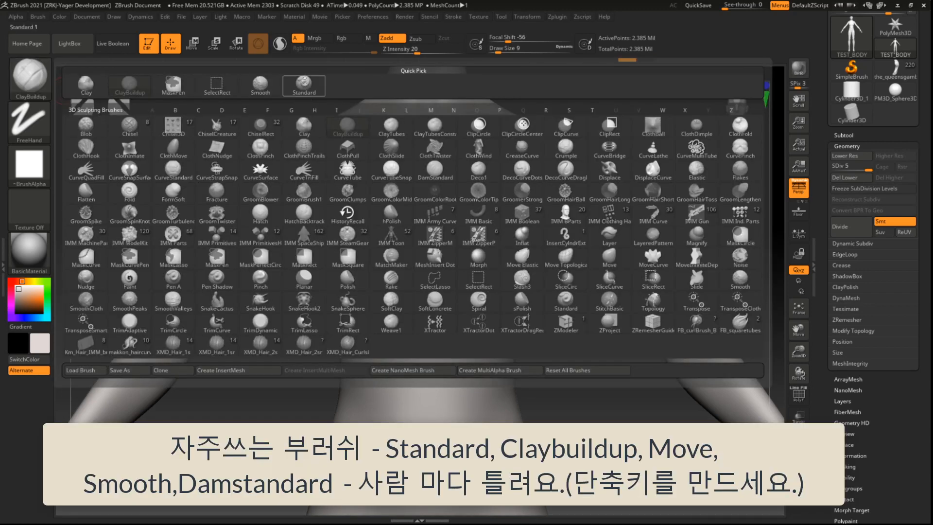
pyautogui.click(303, 84)
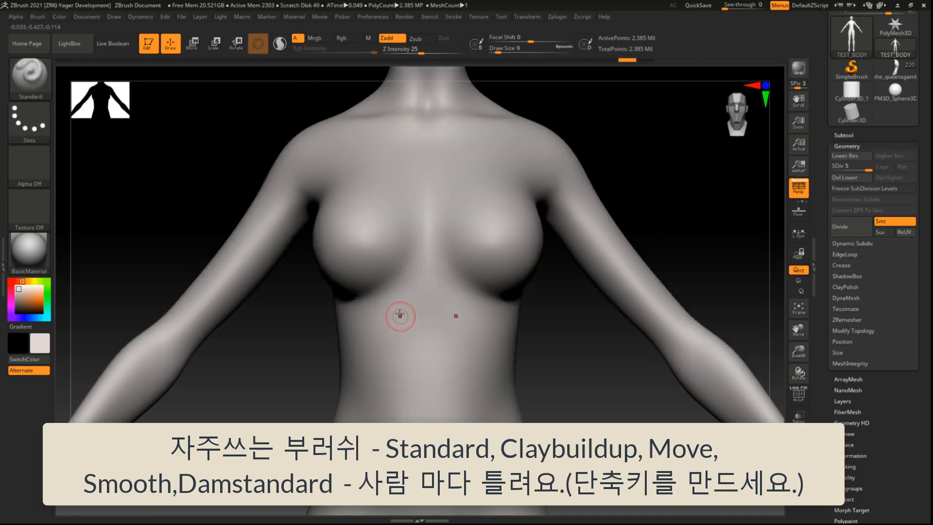
pyautogui.moveTo(398, 313); pyautogui.dragTo(386, 382)
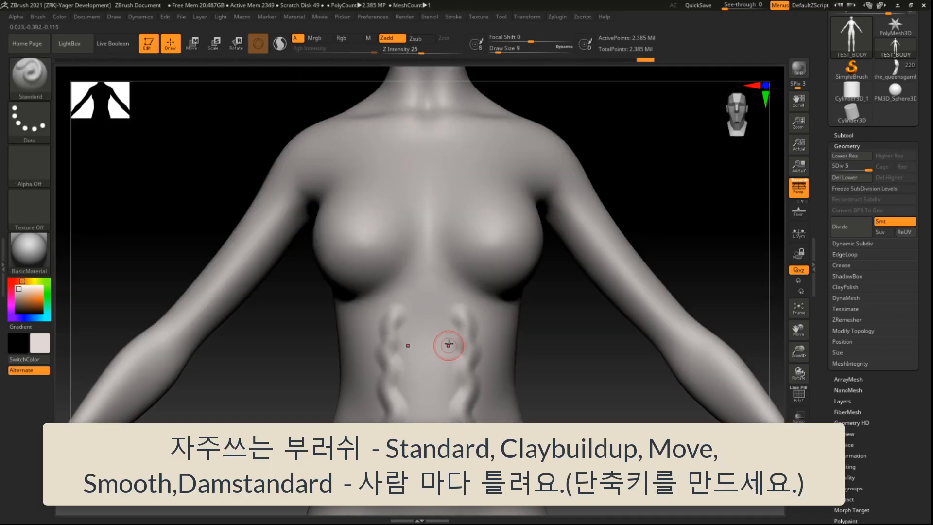
pyautogui.hotkey('ctrl', 'z')
# Try a mirrored stroke down the sides of the abdomen with the ClayBuildup brush and undo it
pyautogui.press('b')
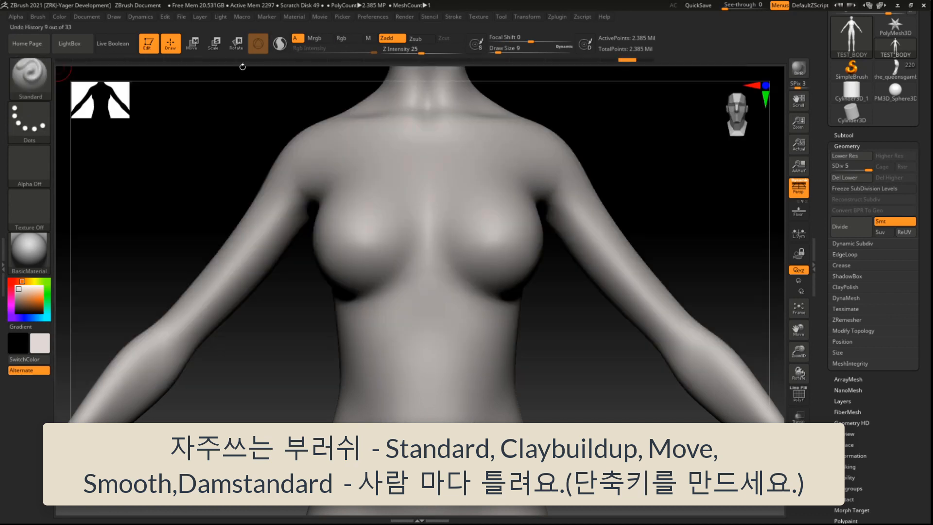
pyautogui.click(32, 80)
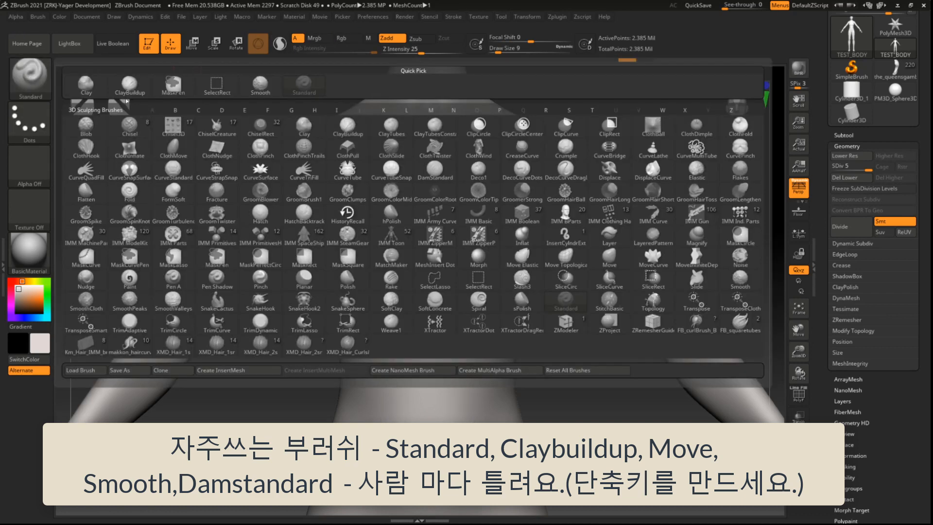
pyautogui.click(130, 84)
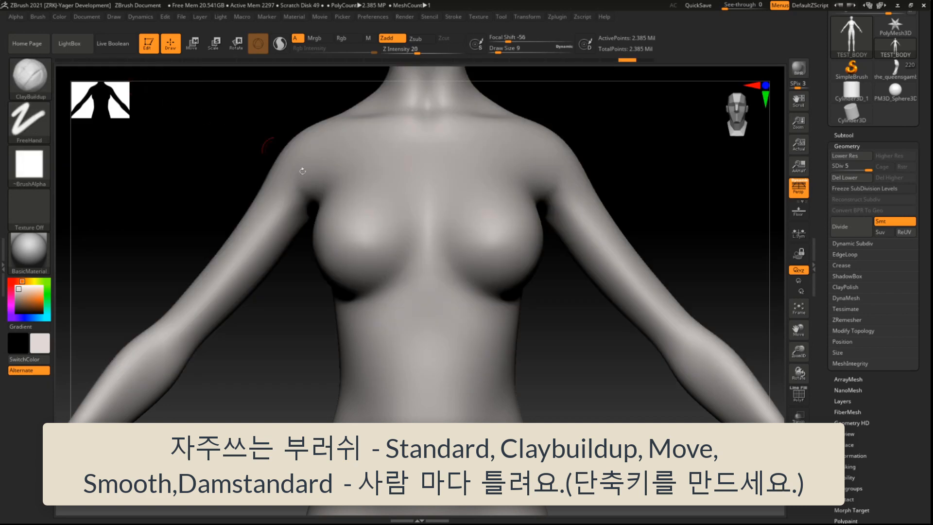
pyautogui.moveTo(457, 308)
pyautogui.mouseDown()
pyautogui.moveTo(486, 356)
pyautogui.moveTo(507, 422)
pyautogui.mouseUp()
pyautogui.hotkey('ctrl', 'z')
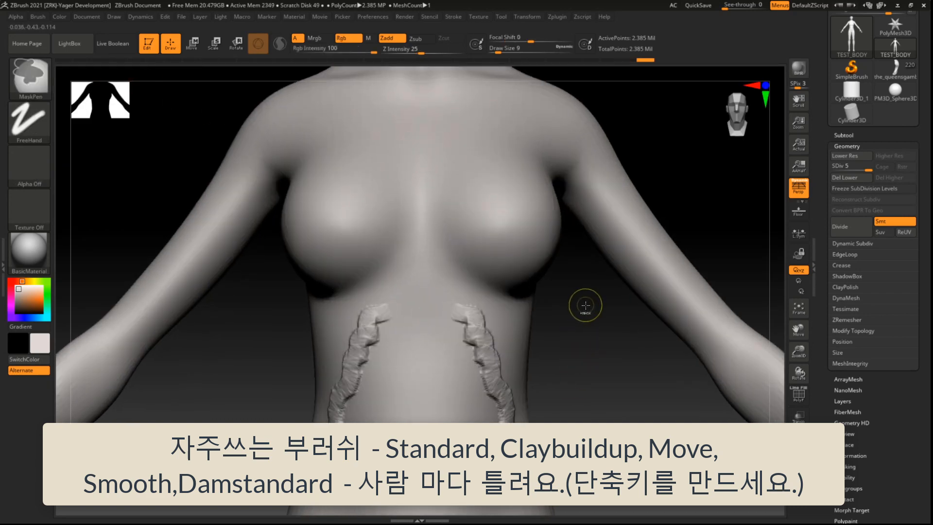
pyautogui.hotkey('ctrl', 'z')
# Switch to the Move brush and try larger and smaller draw sizes, ending at 12
pyautogui.click(35, 80)
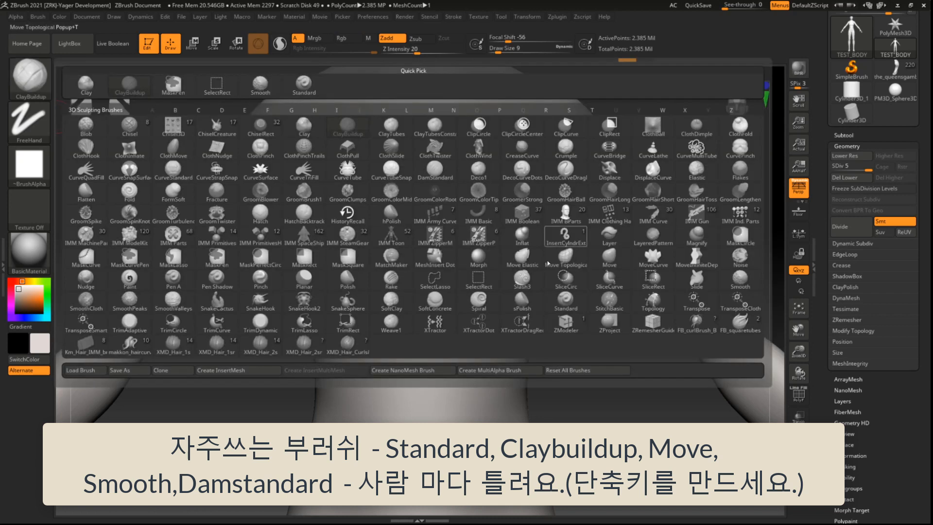
pyautogui.press('m')
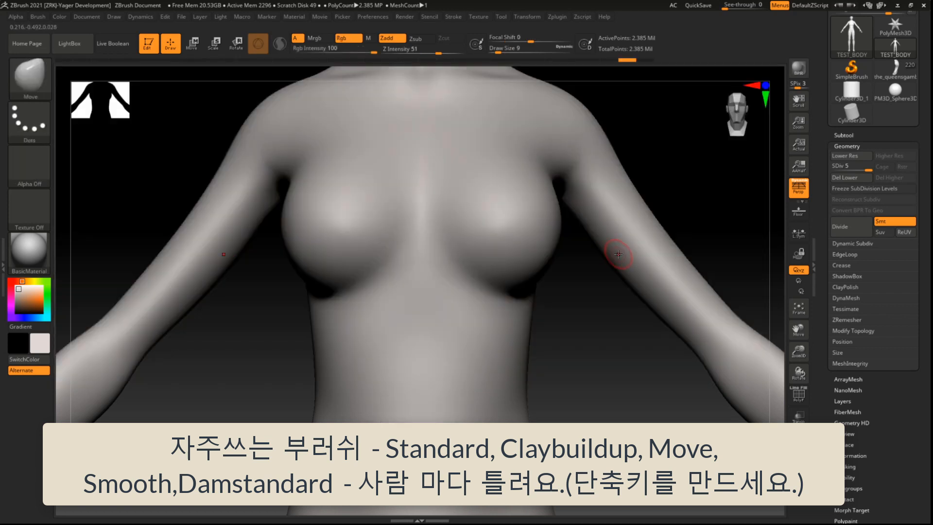
pyautogui.click(609, 256)
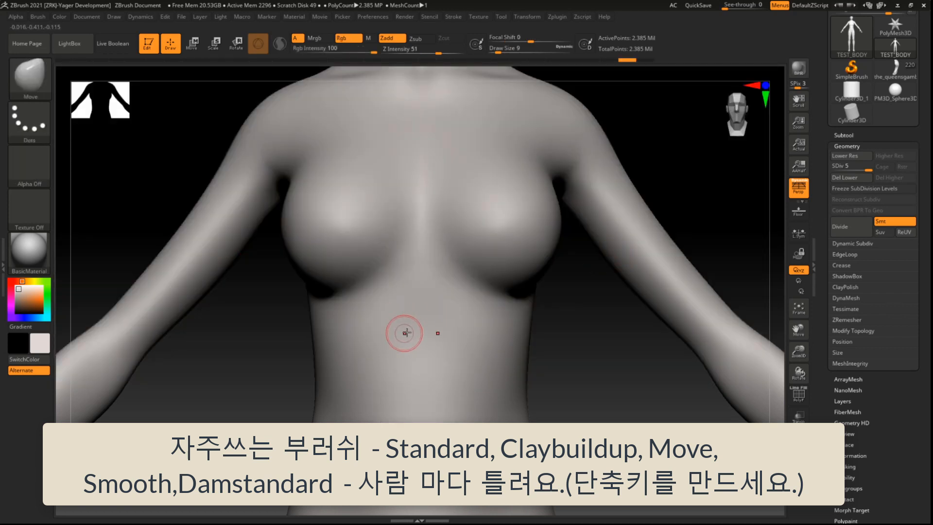
pyautogui.press(']')
pyautogui.press(']')
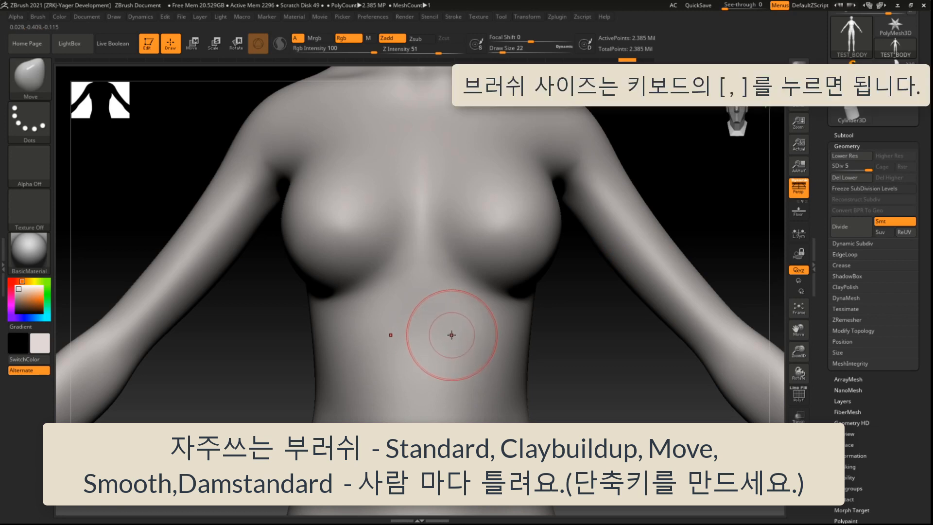
pyautogui.press('[')
pyautogui.press('[')
pyautogui.press('[')
pyautogui.press(']')
pyautogui.press(']')
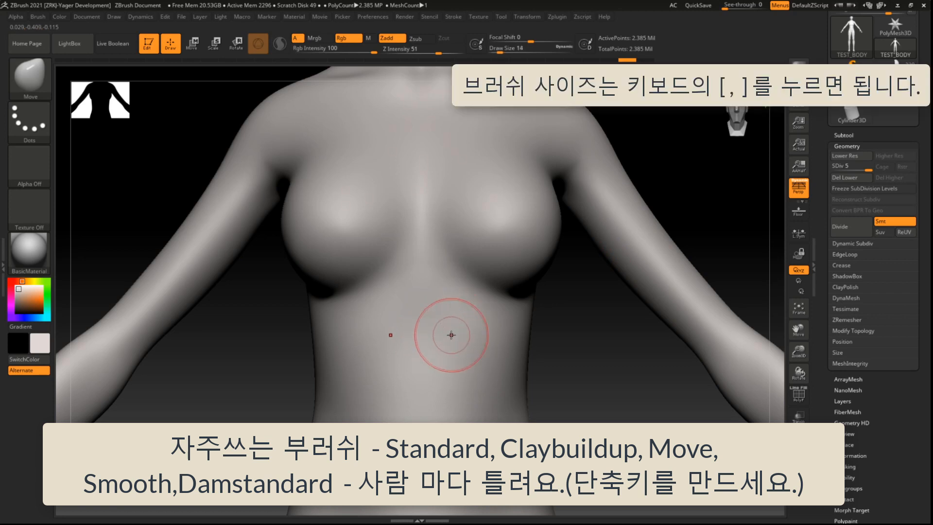
pyautogui.moveTo(508, 49)
pyautogui.mouseDown()
pyautogui.moveTo(516, 49)
pyautogui.moveTo(499, 49)
pyautogui.mouseUp()
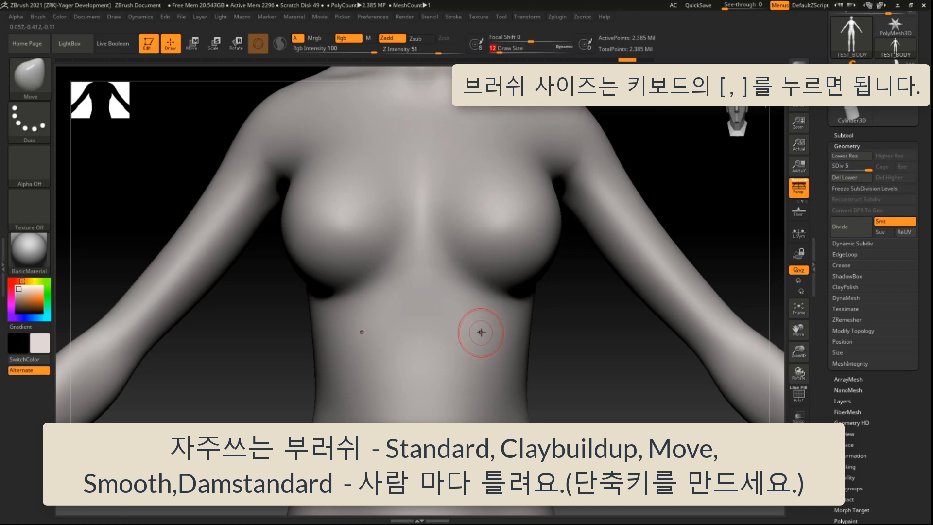
# Enlarge the Move brush to draw size 56, try pushing the side of the waist inward, and undo the change
pyautogui.press(']')
pyautogui.press(']')
pyautogui.press(']')
pyautogui.press(']')
pyautogui.press(']')
pyautogui.moveTo(522, 361)
pyautogui.mouseDown()
pyautogui.moveTo(552, 364)
pyautogui.moveTo(508, 366)
pyautogui.moveTo(566, 371)
pyautogui.moveTo(506, 360)
pyautogui.moveTo(564, 363)
pyautogui.moveTo(488, 354)
pyautogui.mouseUp()
pyautogui.hotkey('ctrl', 'z')
pyautogui.moveTo(583, 380); pyautogui.dragTo(571, 344)
# Draw a mirrored ClayBuildup stroke on the abdomen below the breasts with draw size 7
pyautogui.press('b')
pyautogui.press('c')
pyautogui.press('b')
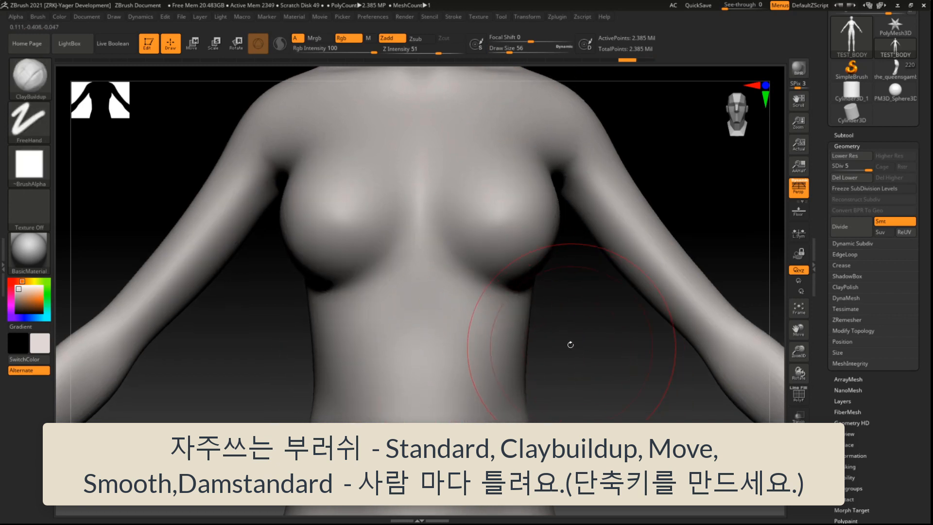
pyautogui.moveTo(513, 48); pyautogui.dragTo(497, 49)
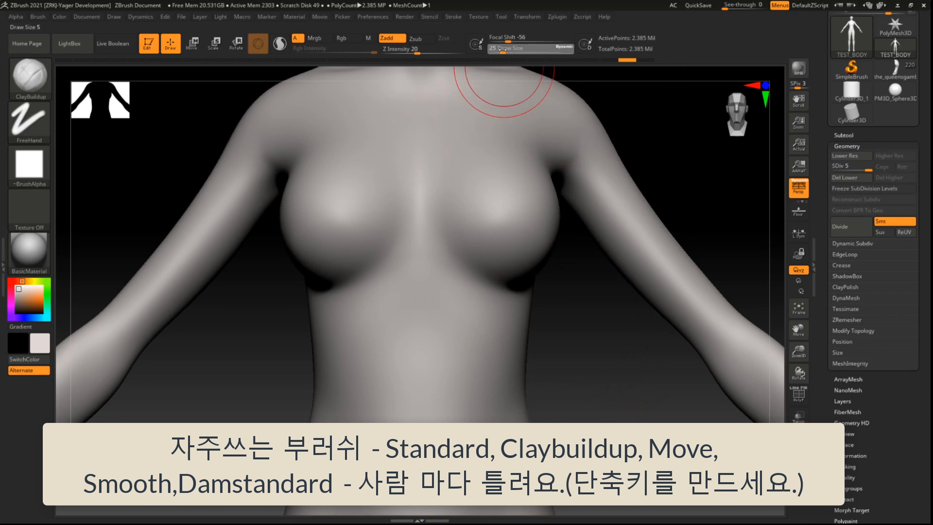
pyautogui.moveTo(456, 288); pyautogui.dragTo(486, 362)
pyautogui.keyDown('alt'); pyautogui.moveTo(594, 357); pyautogui.dragTo(569, 382); pyautogui.keyUp('alt')
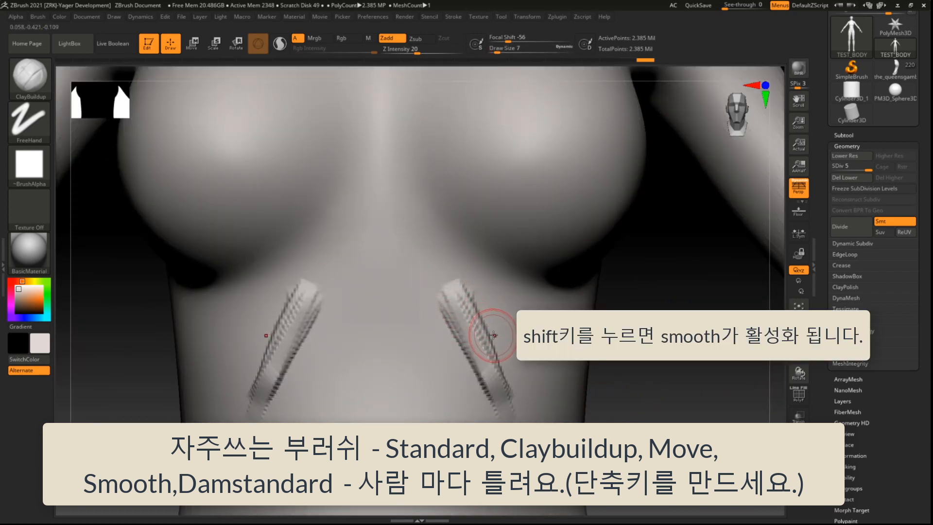
# Try smoothing the mirrored abdomen strokes with the Smooth brush, then undo the smoothing and the strokes
pyautogui.moveTo(484, 327)
pyautogui.keyDown('shift'); pyautogui.mouseDown()
pyautogui.moveTo(450, 286)
pyautogui.moveTo(512, 411)
pyautogui.mouseUp(); pyautogui.keyUp('shift')
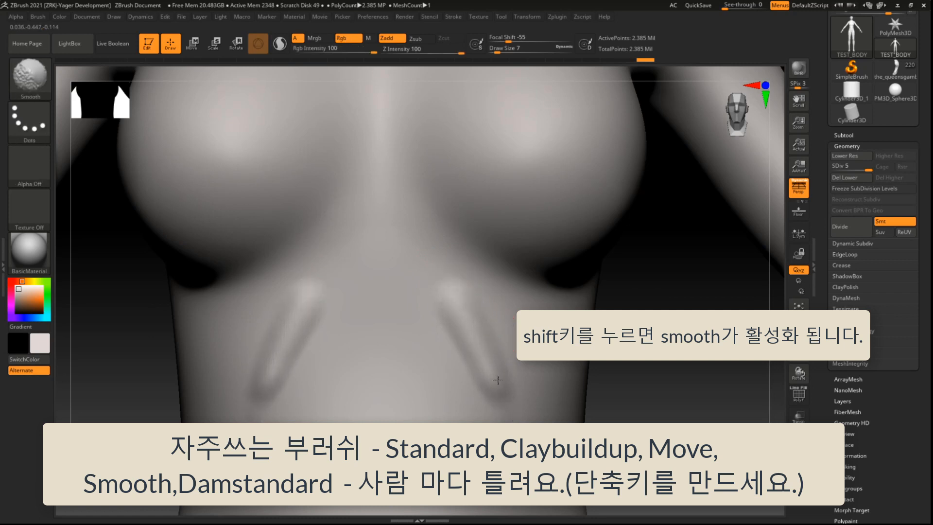
pyautogui.hotkey('ctrl', 'z')
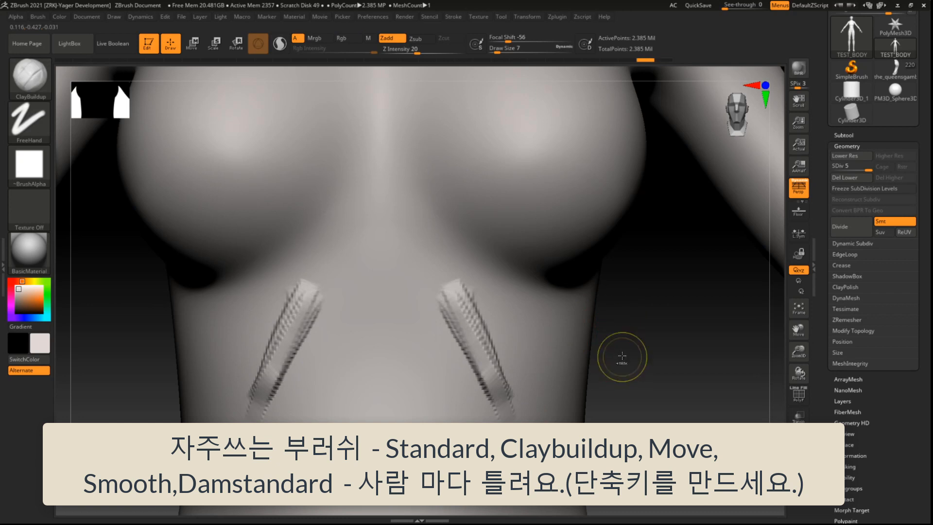
pyautogui.hotkey('ctrl', 'z')
pyautogui.keyDown('alt'); pyautogui.moveTo(631, 366); pyautogui.dragTo(570, 187); pyautogui.keyUp('alt')
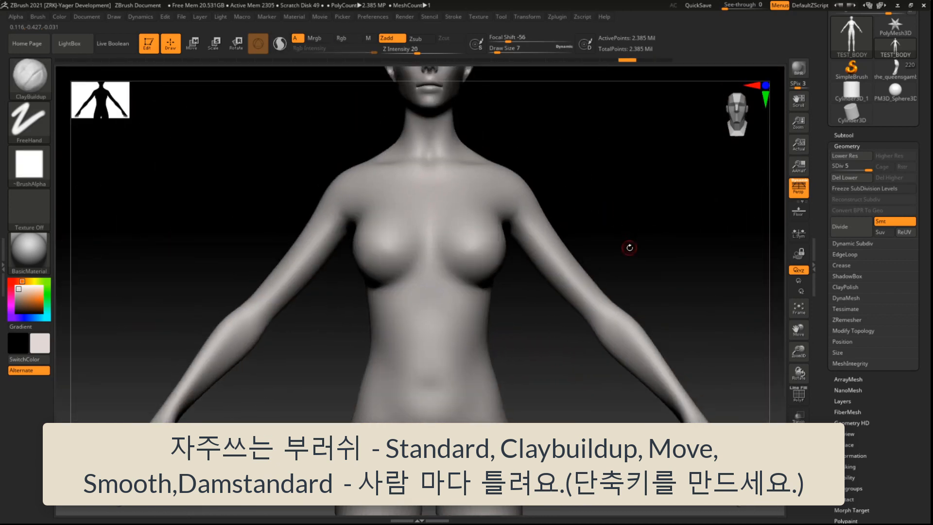
# Select the DamStandard brush and try a mirrored crease on the upper abdomen at draw size 4, undoing it
pyautogui.moveTo(630, 248)
pyautogui.keyDown('alt'); pyautogui.mouseDown()
pyautogui.moveTo(633, 208)
pyautogui.moveTo(601, 225)
pyautogui.moveTo(604, 194)
pyautogui.moveTo(596, 214)
pyautogui.mouseUp(); pyautogui.keyUp('alt')
pyautogui.click(28, 83)
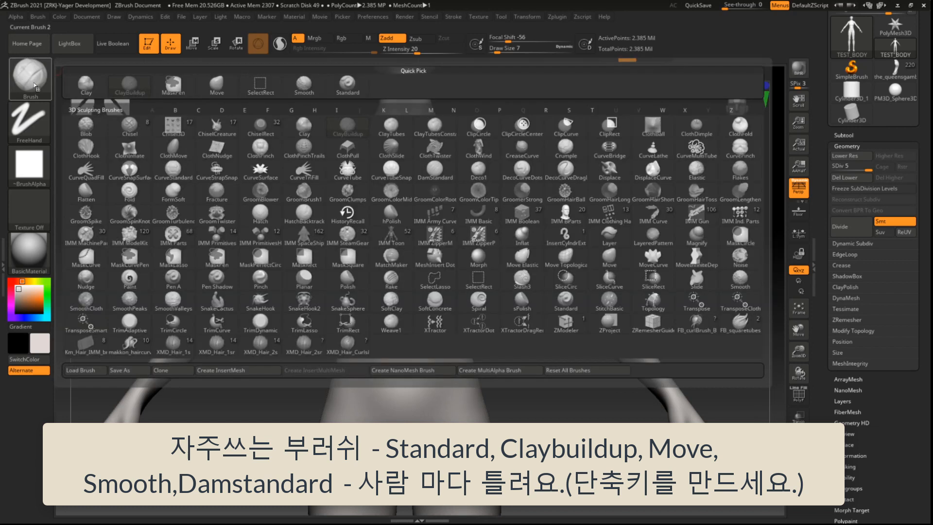
pyautogui.press('d')
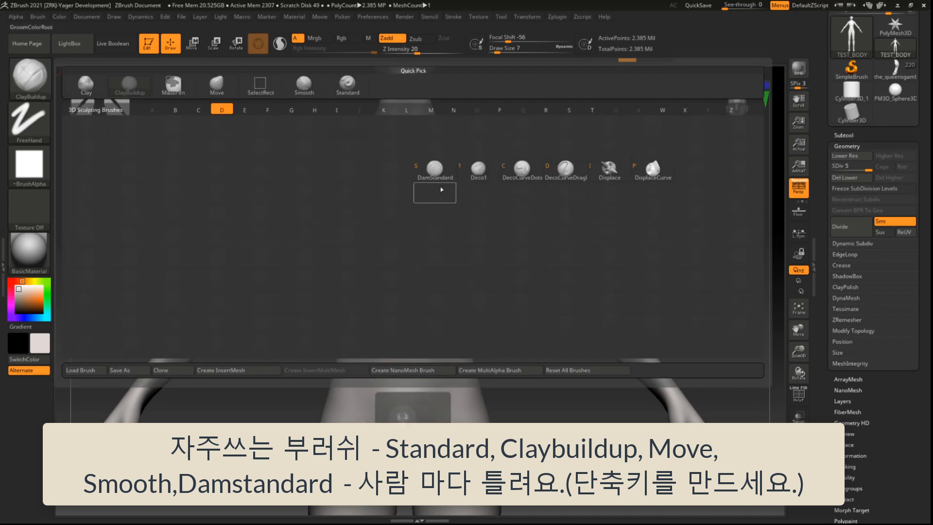
pyautogui.click(435, 173)
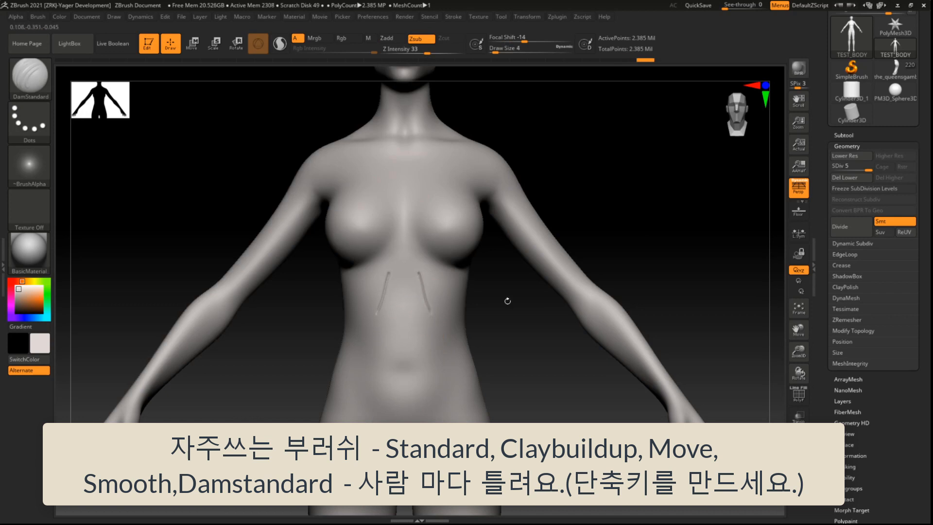
pyautogui.keyDown('alt'); pyautogui.moveTo(507, 301); pyautogui.dragTo(633, 375); pyautogui.keyUp('alt')
pyautogui.moveTo(674, 347)
pyautogui.mouseDown()
pyautogui.moveTo(667, 329)
pyautogui.moveTo(603, 318)
pyautogui.mouseUp()
pyautogui.hotkey('ctrl', 'z')
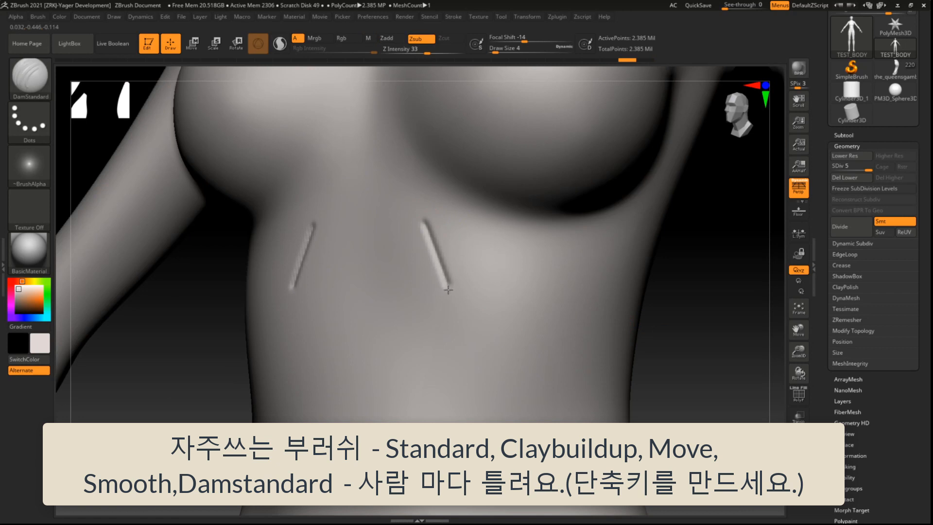
# Carve long mirrored DamStandard lines down the abdomen, adding a second pair closer to the center
pyautogui.moveTo(461, 321); pyautogui.dragTo(492, 413)
pyautogui.moveTo(702, 338); pyautogui.dragTo(688, 307)
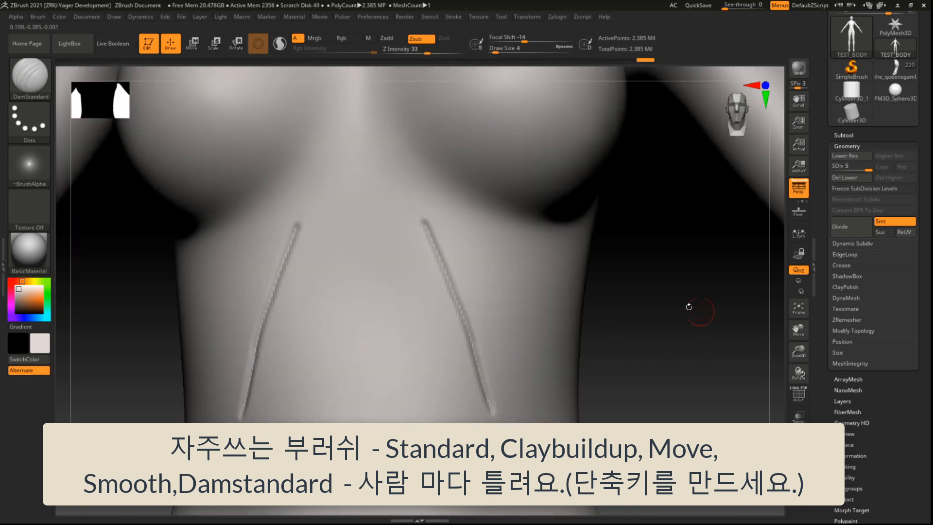
pyautogui.moveTo(645, 343); pyautogui.dragTo(617, 310)
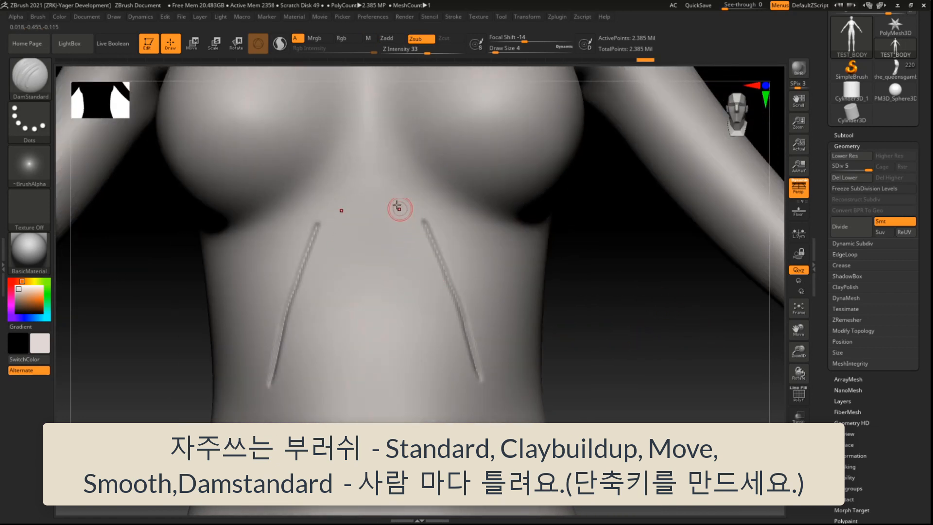
pyautogui.moveTo(397, 206); pyautogui.dragTo(424, 408)
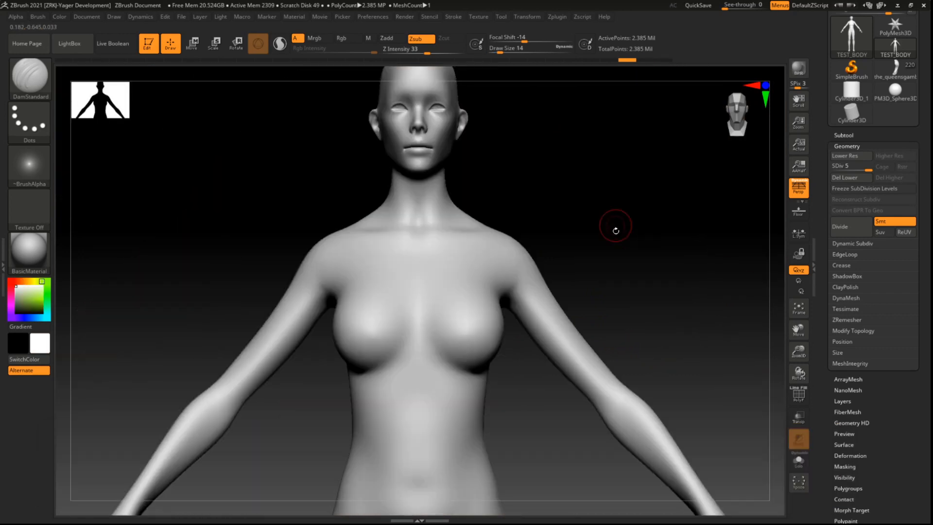
# Switch the sculpting brush back to Standard and frame the figure from head to hips
pyautogui.moveTo(616, 230)
pyautogui.mouseDown()
pyautogui.moveTo(618, 258)
pyautogui.moveTo(578, 279)
pyautogui.moveTo(582, 244)
pyautogui.mouseUp()
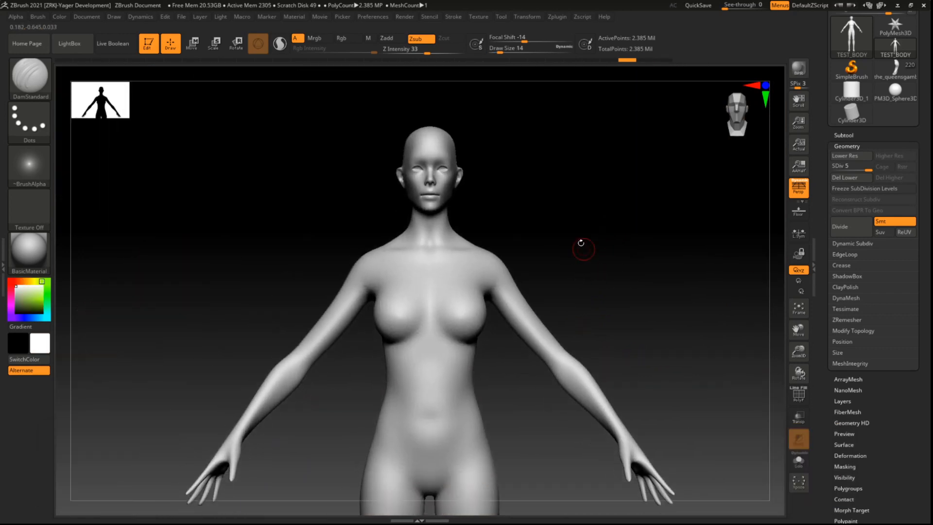
pyautogui.click(45, 67)
pyautogui.click(303, 127)
pyautogui.moveTo(287, 435); pyautogui.dragTo(271, 428)
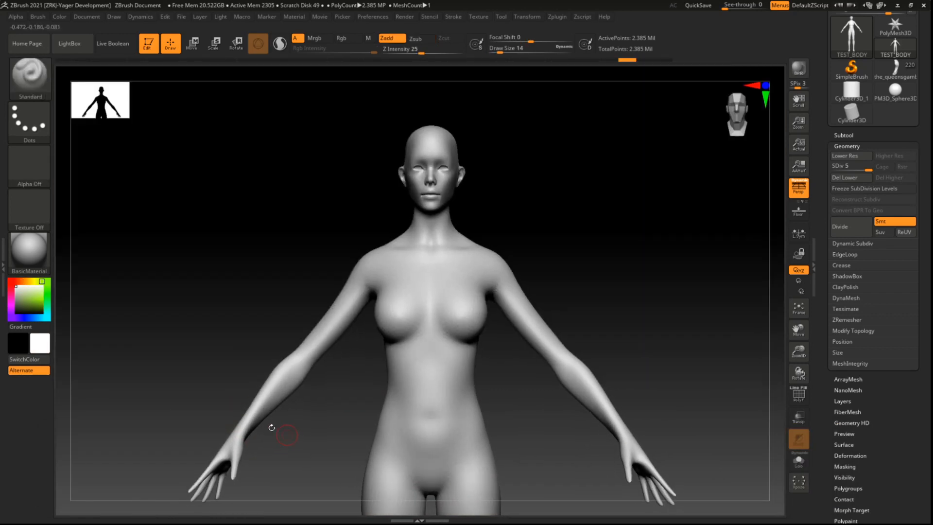
pyautogui.keyDown('alt'); pyautogui.moveTo(231, 250); pyautogui.dragTo(80, 264); pyautogui.keyUp('alt')
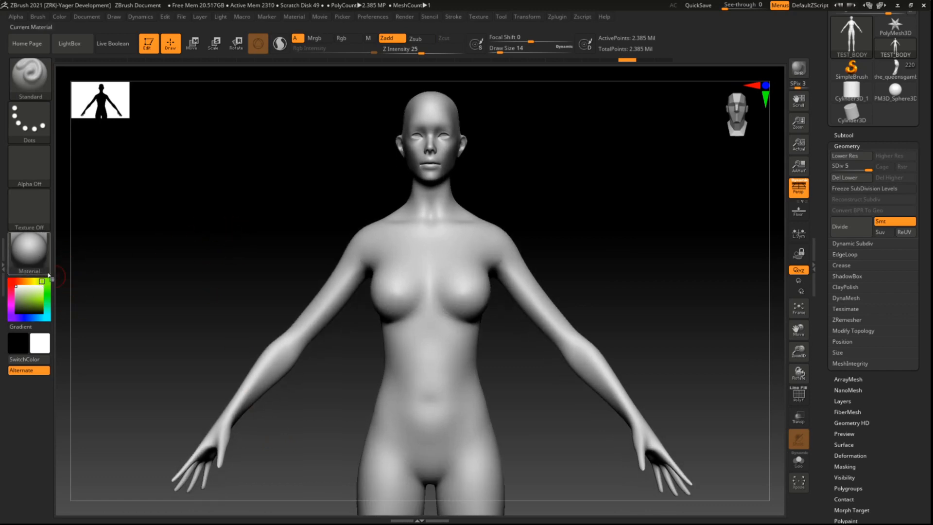
# Apply the OK render 4 MatCap material to the body and inspect its shading
pyautogui.click(42, 260)
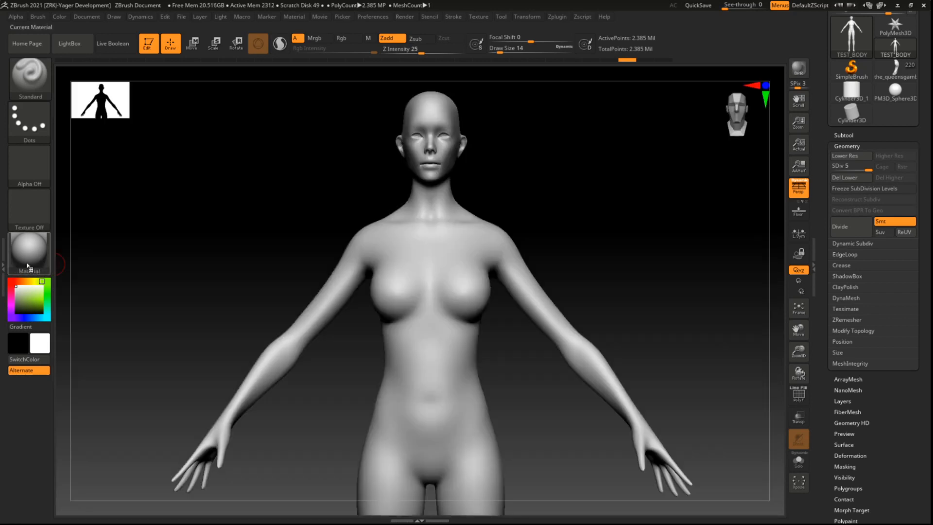
pyautogui.click(31, 265)
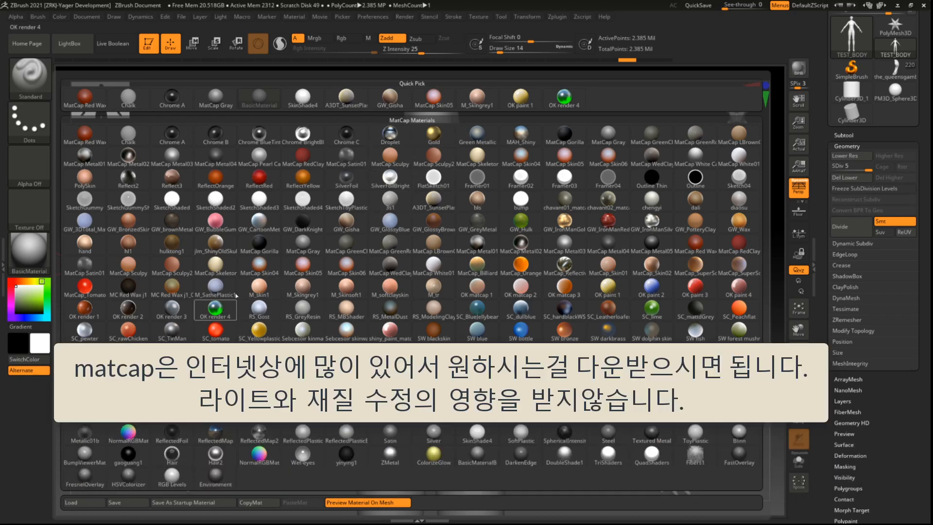
pyautogui.click(215, 311)
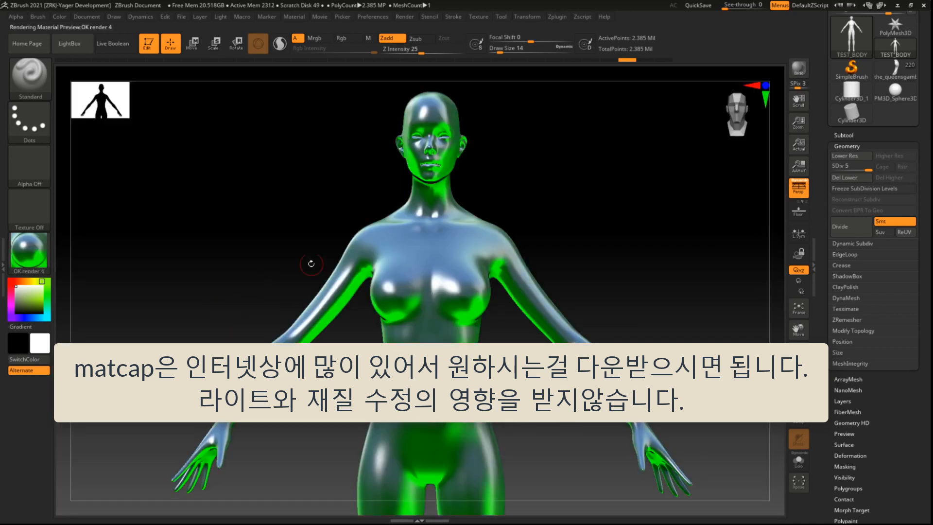
pyautogui.moveTo(604, 263)
pyautogui.mouseDown()
pyautogui.moveTo(625, 261)
pyautogui.moveTo(611, 259)
pyautogui.mouseUp()
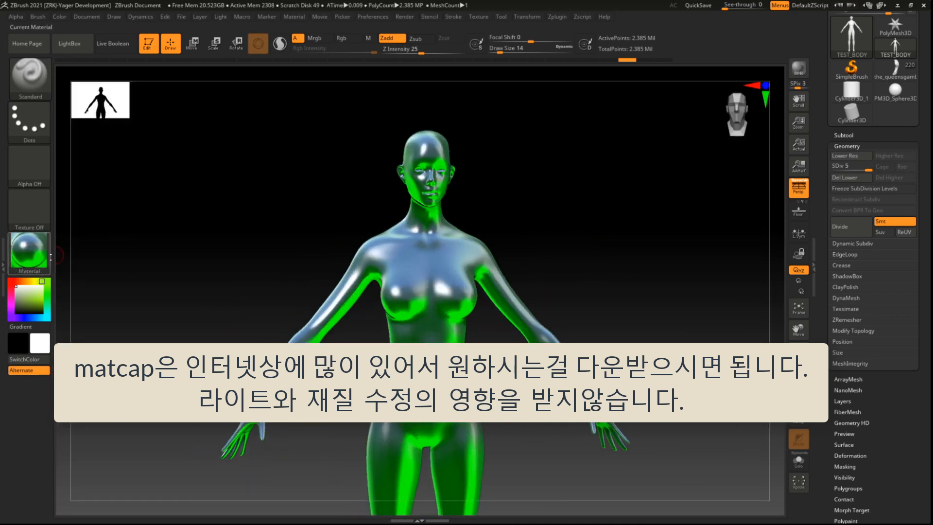
# Apply the SC_TinMan MatCap material to the body and open the light settings
pyautogui.click(36, 256)
pyautogui.click(192, 334)
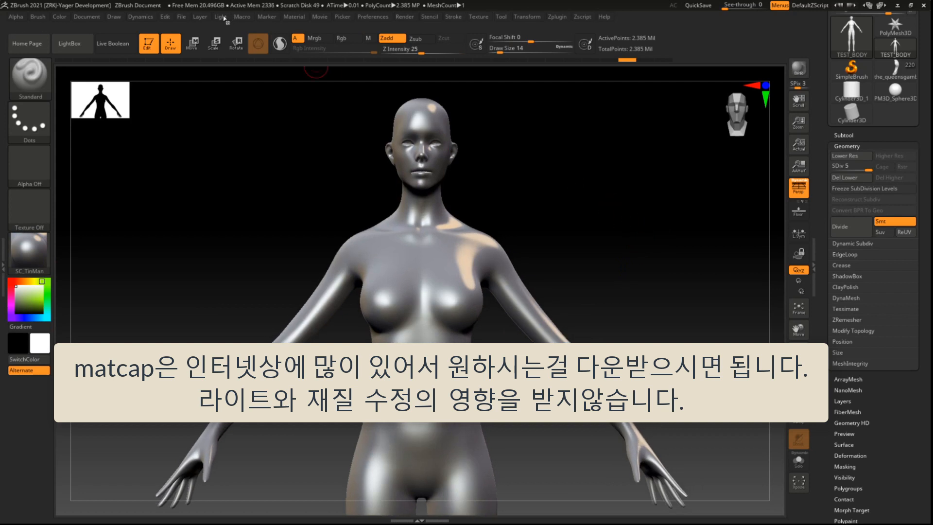
pyautogui.click(222, 17)
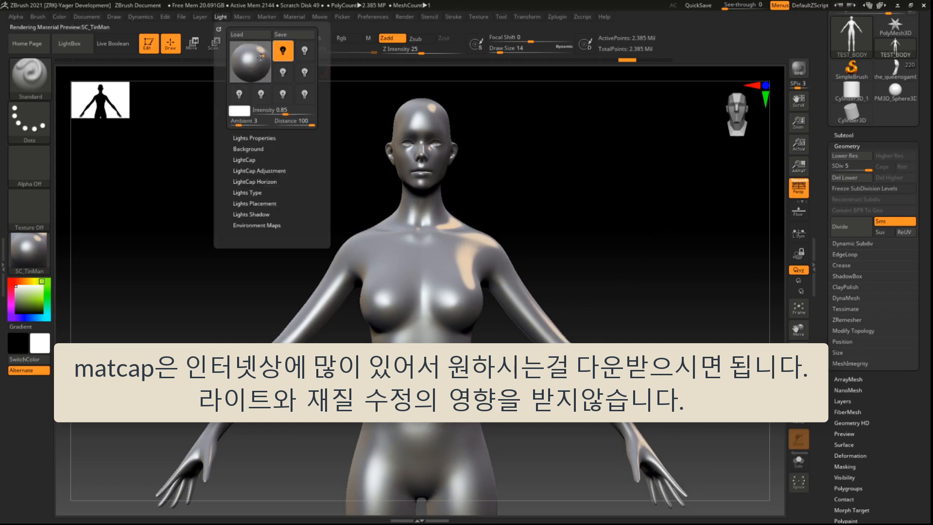
# Try repositioning the light with the SC_TinMan MatCap applied and orbit around the body to inspect its shading
pyautogui.moveTo(257, 59); pyautogui.dragTo(256, 54)
pyautogui.moveTo(554, 235); pyautogui.dragTo(684, 267)
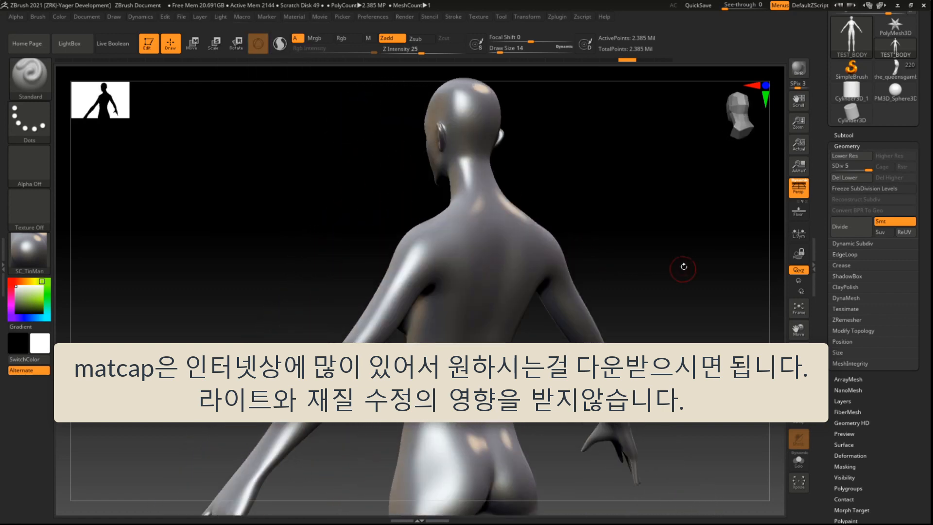
pyautogui.moveTo(611, 221)
pyautogui.mouseDown()
pyautogui.moveTo(677, 265)
pyautogui.moveTo(643, 270)
pyautogui.moveTo(662, 271)
pyautogui.moveTo(637, 228)
pyautogui.mouseUp()
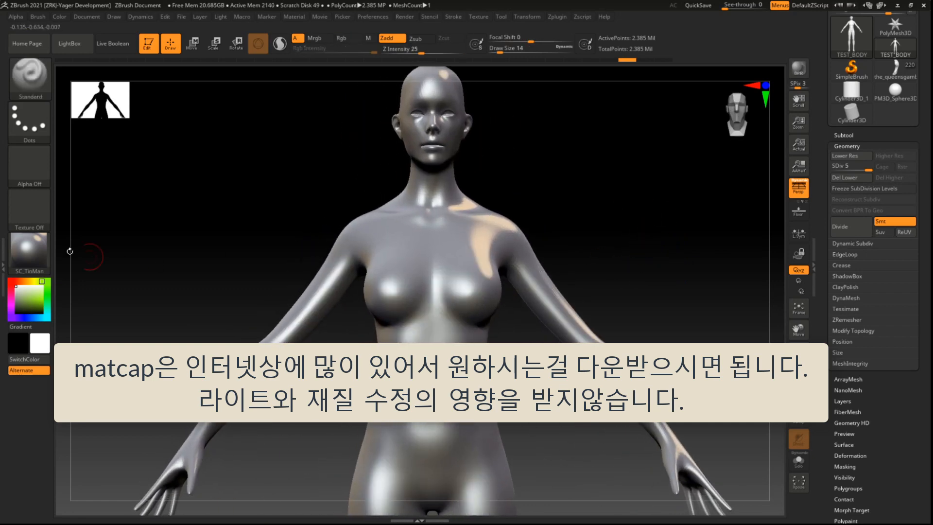
# Apply the BasicMaterial standard material to the body and frame the upper figure
pyautogui.click(41, 258)
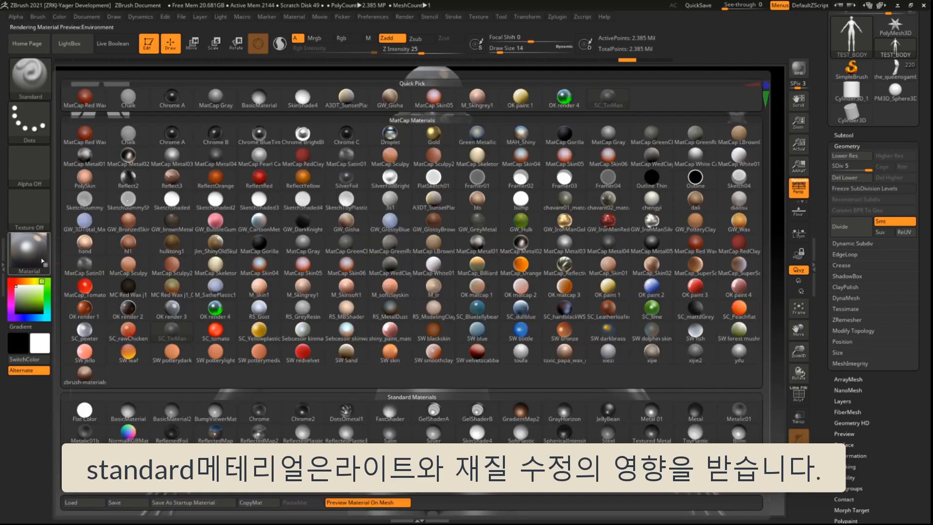
pyautogui.click(141, 413)
pyautogui.keyDown('alt'); pyautogui.moveTo(590, 206); pyautogui.dragTo(574, 216); pyautogui.keyUp('alt')
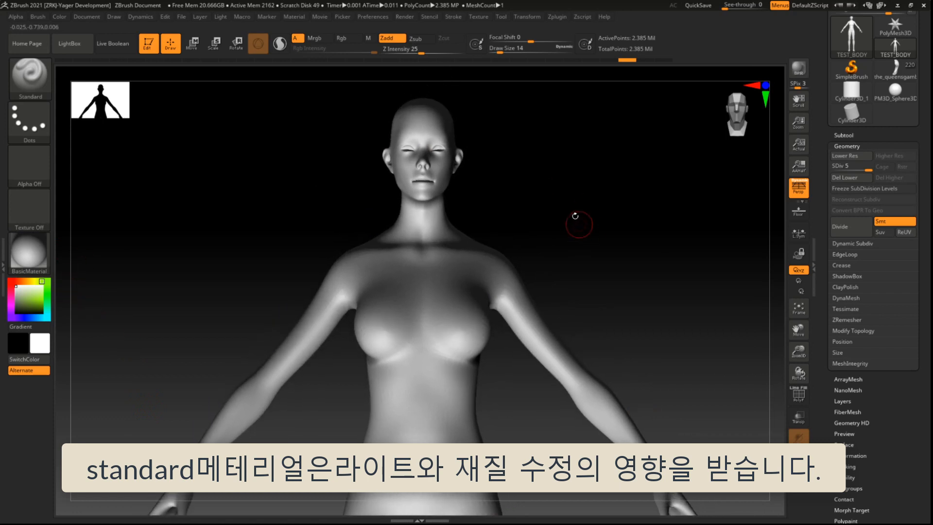
# Move the main light to the upper center of the light preview sphere and set its intensity to about 0.59
pyautogui.click(224, 17)
pyautogui.moveTo(249, 55)
pyautogui.mouseDown()
pyautogui.moveTo(240, 64)
pyautogui.moveTo(251, 65)
pyautogui.mouseUp()
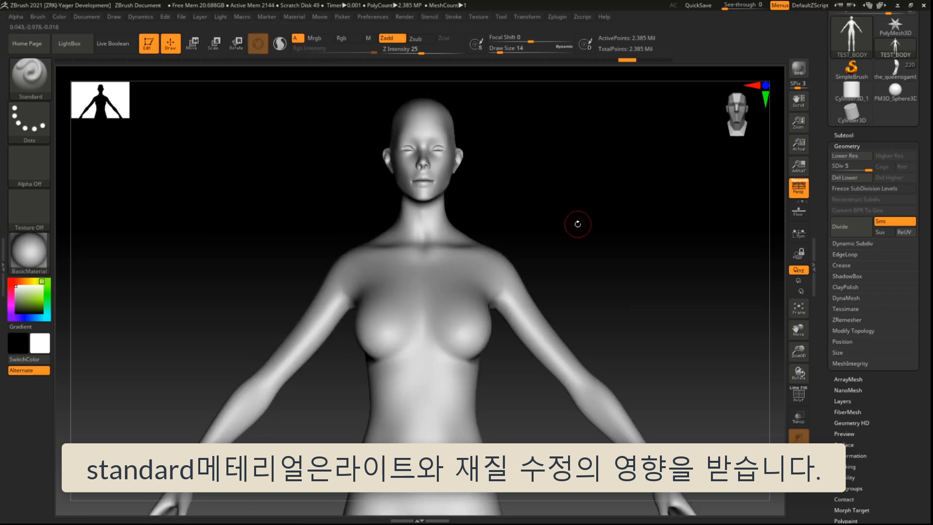
pyautogui.keyDown('alt'); pyautogui.moveTo(584, 228); pyautogui.dragTo(544, 246); pyautogui.keyUp('alt')
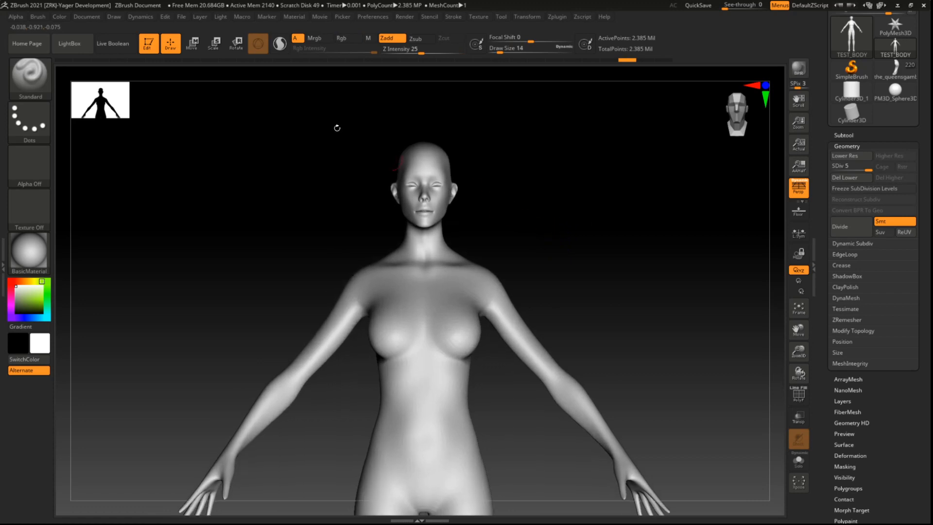
pyautogui.click(220, 18)
pyautogui.moveTo(233, 102)
pyautogui.mouseDown()
pyautogui.moveTo(244, 101)
pyautogui.moveTo(221, 102)
pyautogui.moveTo(241, 101)
pyautogui.moveTo(232, 103)
pyautogui.mouseUp()
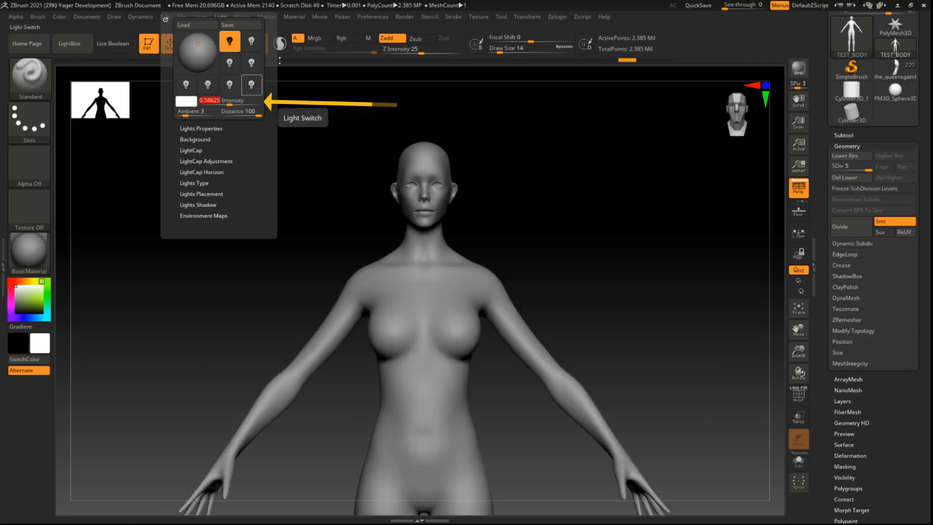
# Switch on a second light, place it at the right edge of the light preview sphere, and inspect the body's shading
pyautogui.click(252, 43)
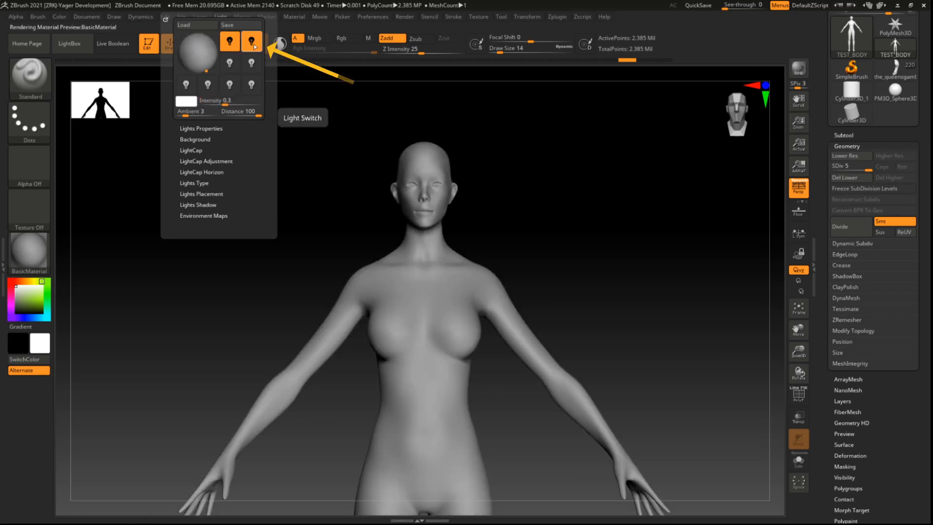
pyautogui.moveTo(208, 66); pyautogui.dragTo(213, 53)
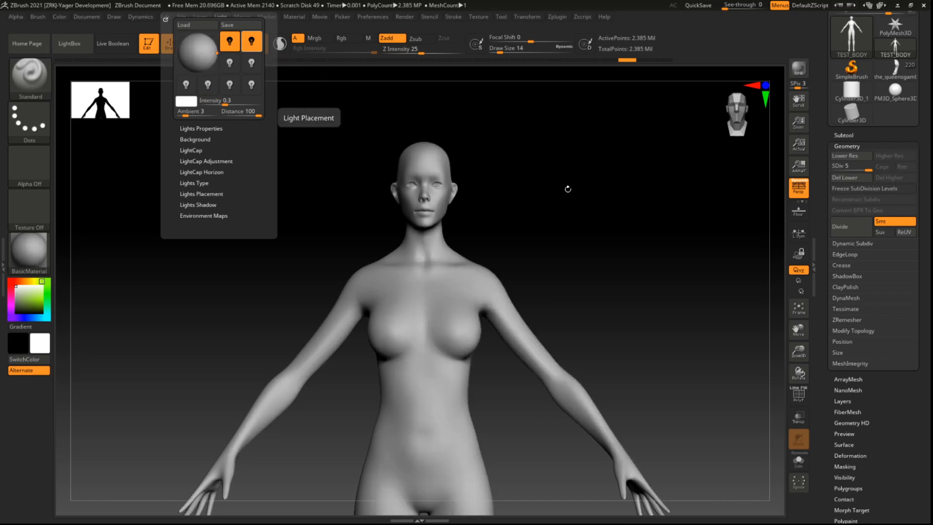
pyautogui.keyDown('ctrl'); pyautogui.moveTo(586, 230); pyautogui.dragTo(591, 235, button='right'); pyautogui.keyUp('ctrl')
pyautogui.moveTo(591, 235); pyautogui.dragTo(566, 245)
pyautogui.moveTo(633, 230)
pyautogui.mouseDown()
pyautogui.moveTo(670, 240)
pyautogui.moveTo(637, 238)
pyautogui.mouseUp()
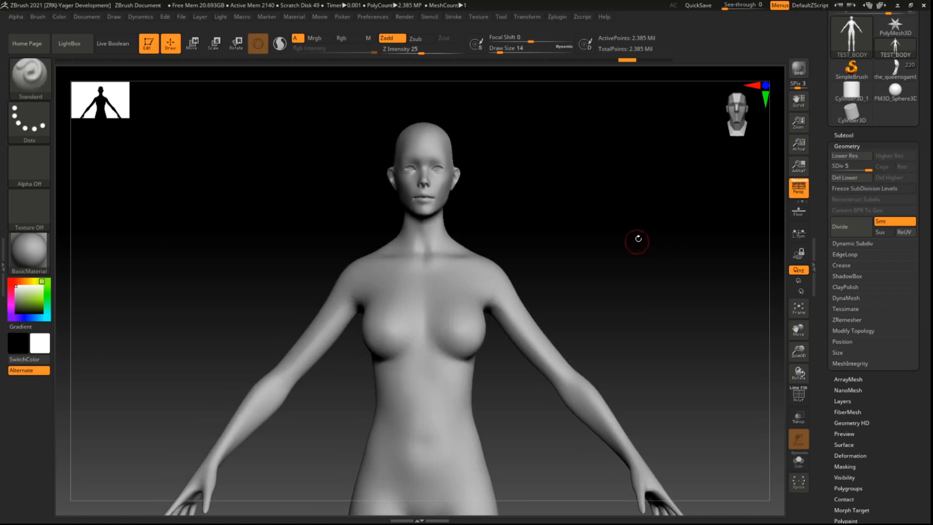
pyautogui.keyDown('ctrl'); pyautogui.moveTo(637, 237); pyautogui.dragTo(641, 247, button='right'); pyautogui.keyUp('ctrl')
pyautogui.moveTo(641, 247); pyautogui.dragTo(642, 285)
pyautogui.keyDown('ctrl'); pyautogui.moveTo(636, 296); pyautogui.dragTo(635, 279, button='right'); pyautogui.keyUp('ctrl')
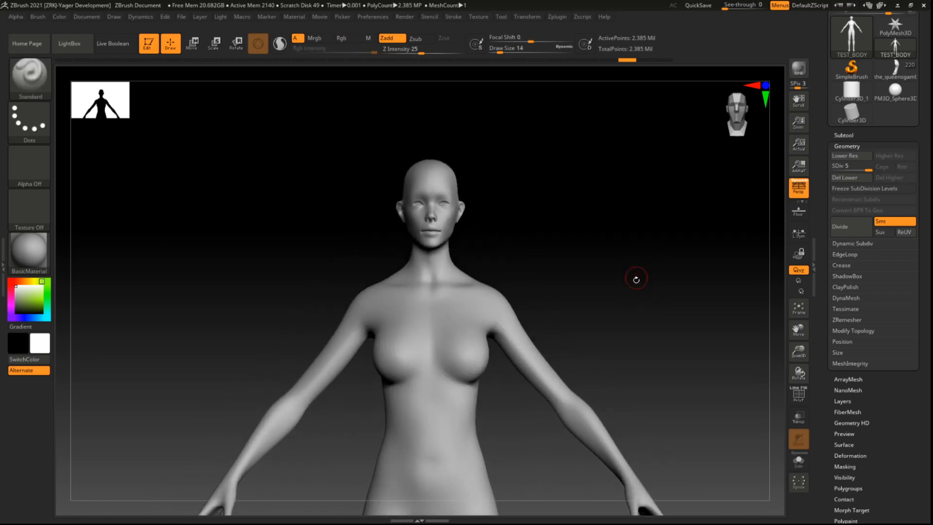
pyautogui.keyDown('alt'); pyautogui.moveTo(626, 296); pyautogui.dragTo(612, 239); pyautogui.keyUp('alt')
pyautogui.keyDown('ctrl'); pyautogui.moveTo(632, 251); pyautogui.dragTo(635, 258, button='right'); pyautogui.keyUp('ctrl')
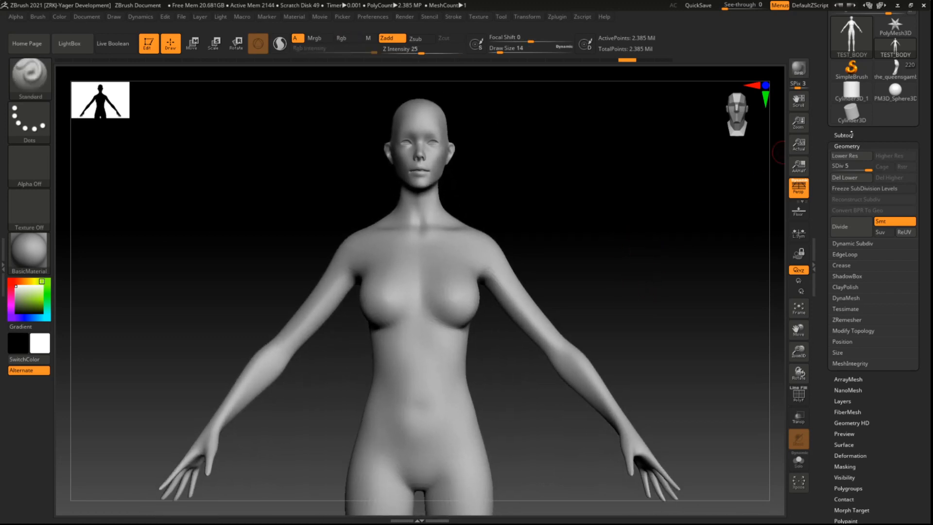
# Open the Subtool settings and create a subtool folder named 1 containing the body
pyautogui.moveTo(819, 127); pyautogui.dragTo(821, 147)
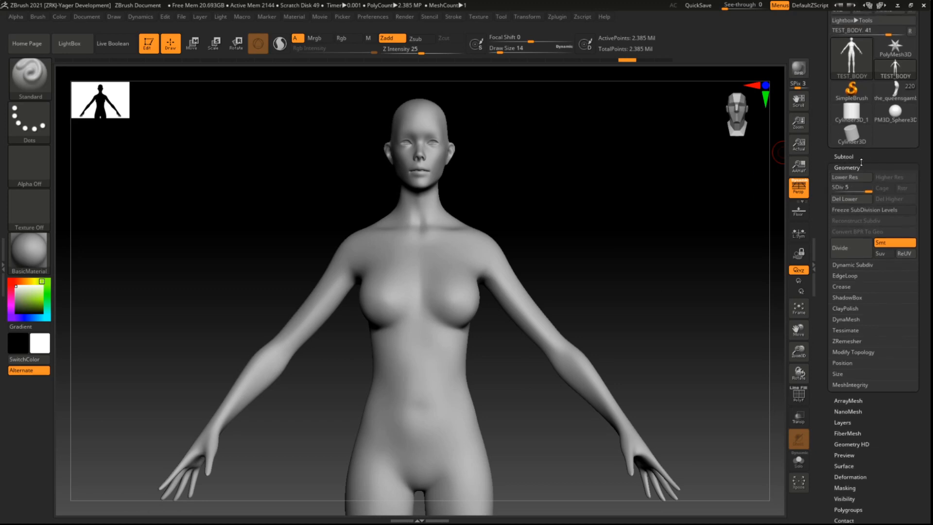
pyautogui.click(859, 158)
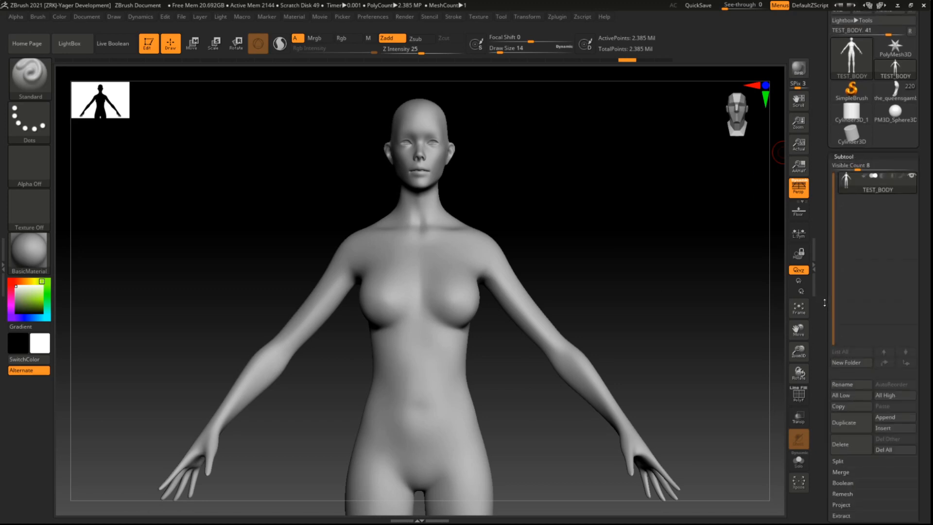
pyautogui.moveTo(825, 302); pyautogui.dragTo(825, 240)
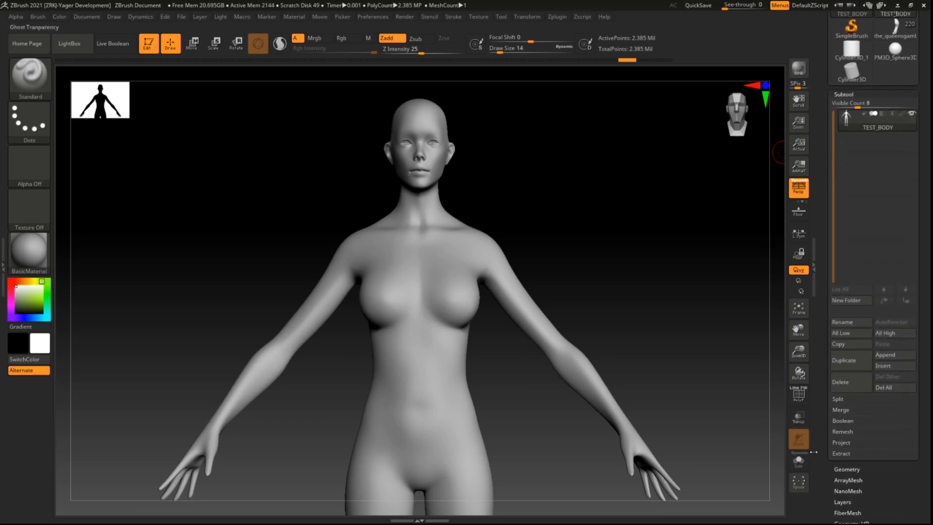
pyautogui.moveTo(820, 130); pyautogui.dragTo(820, 134)
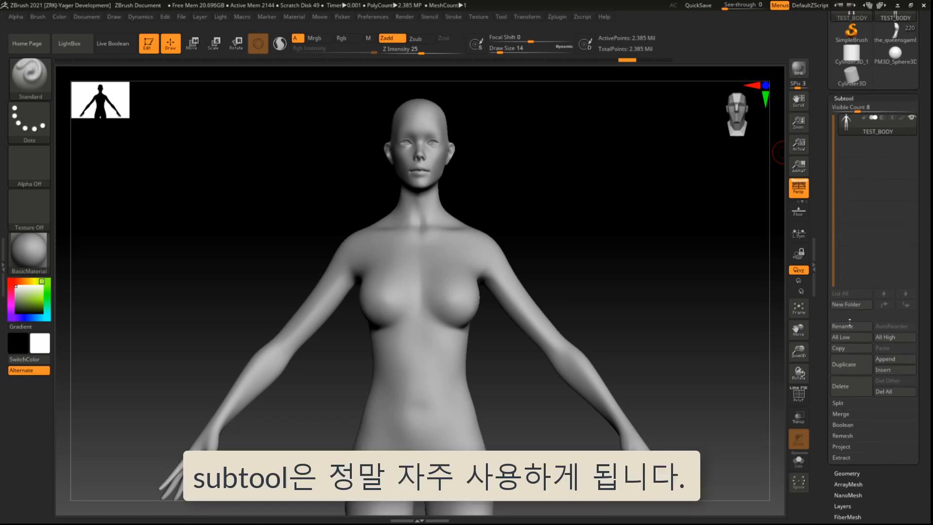
pyautogui.click(856, 311)
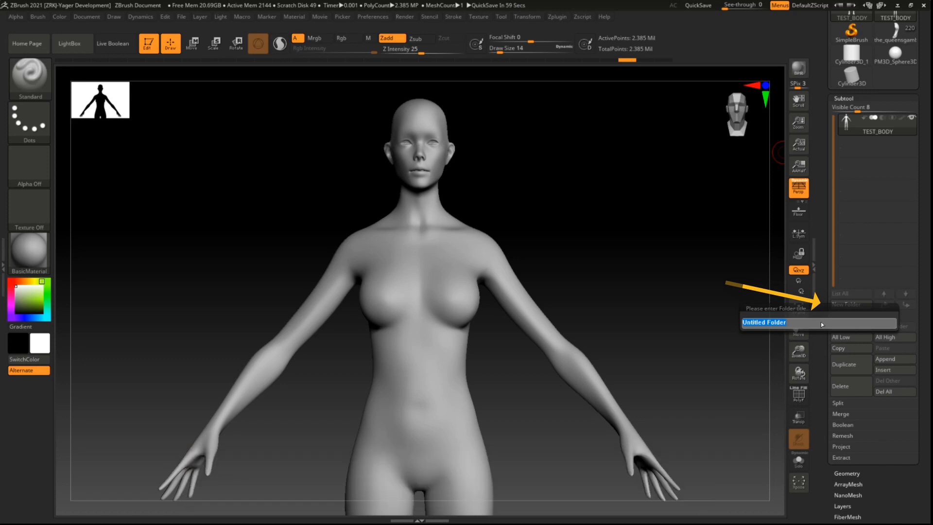
pyautogui.write('1')
pyautogui.press('Return')
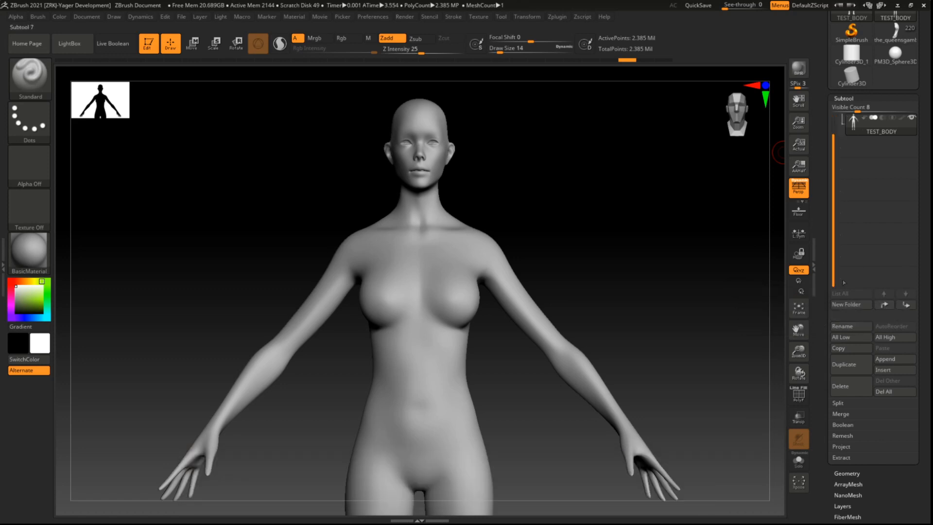
pyautogui.moveTo(835, 136); pyautogui.dragTo(834, 116)
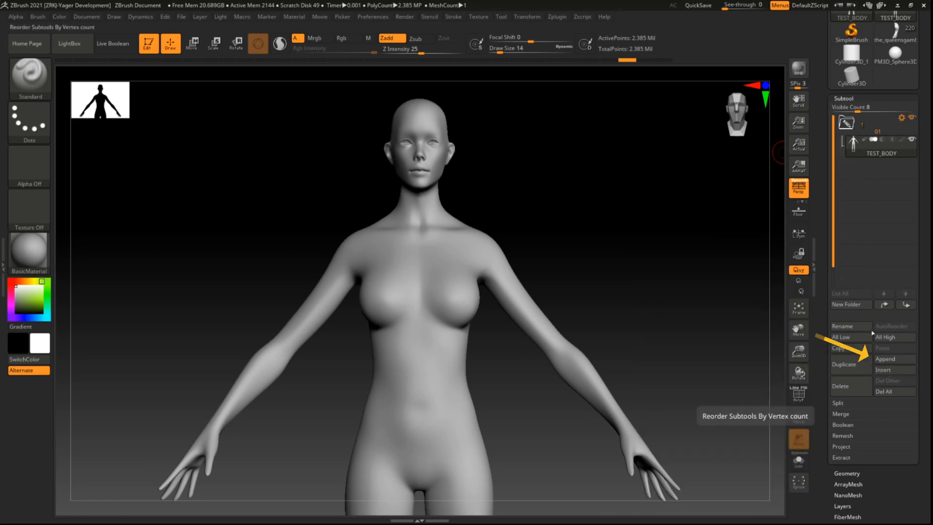
# Append PM3D_Sphere3D as a new subtool and toggle its visibility off and back on
pyautogui.click(885, 359)
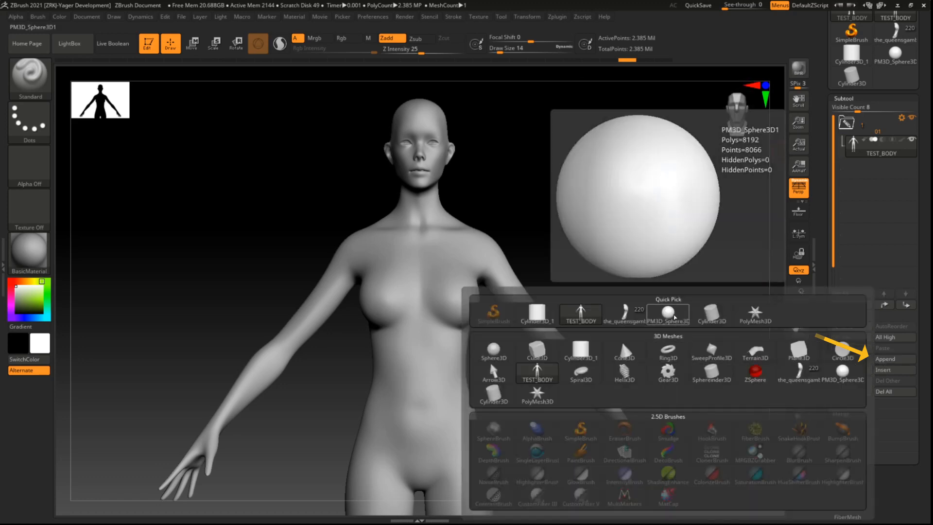
pyautogui.click(675, 328)
pyautogui.keyDown('alt'); pyautogui.moveTo(714, 111); pyautogui.dragTo(697, 268); pyautogui.keyUp('alt')
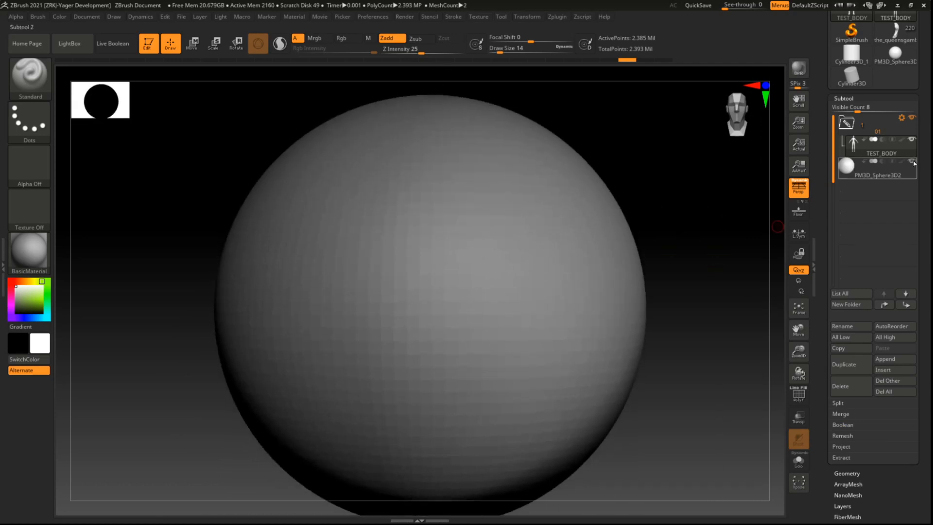
pyautogui.click(913, 162)
pyautogui.click(913, 161)
pyautogui.click(913, 162)
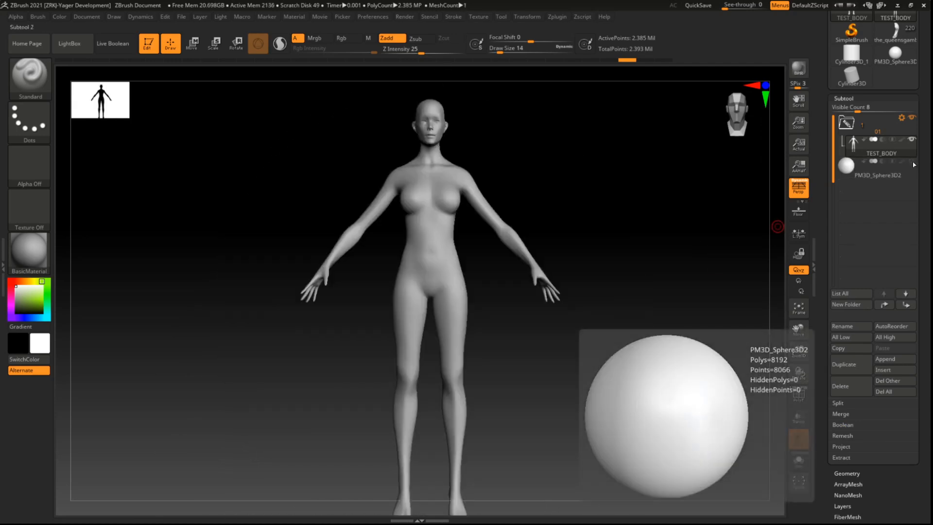
pyautogui.click(913, 162)
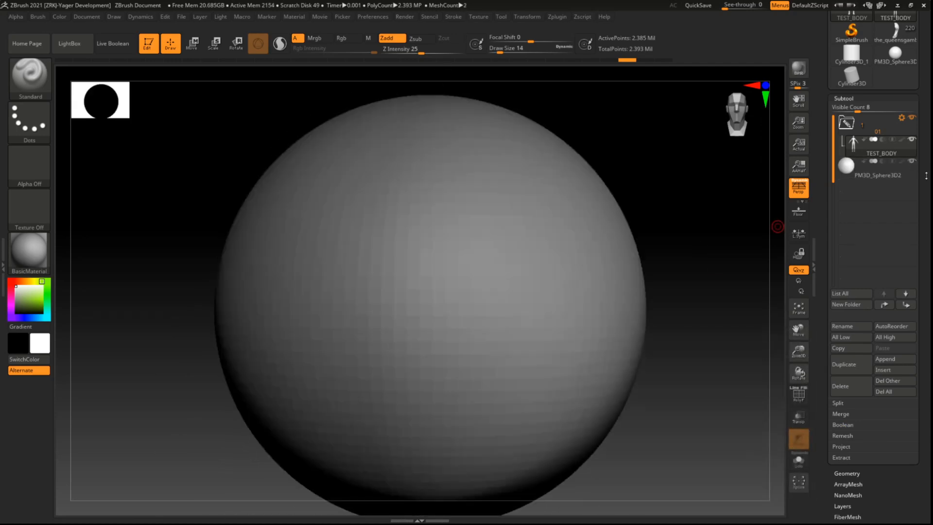
# Select the sphere subtool, scale it down with the Gizmo to slightly less than hip width, and move it beside the body's shoulder
pyautogui.click(867, 171)
pyautogui.keyDown('alt'); pyautogui.moveTo(663, 247); pyautogui.dragTo(682, 227); pyautogui.keyUp('alt')
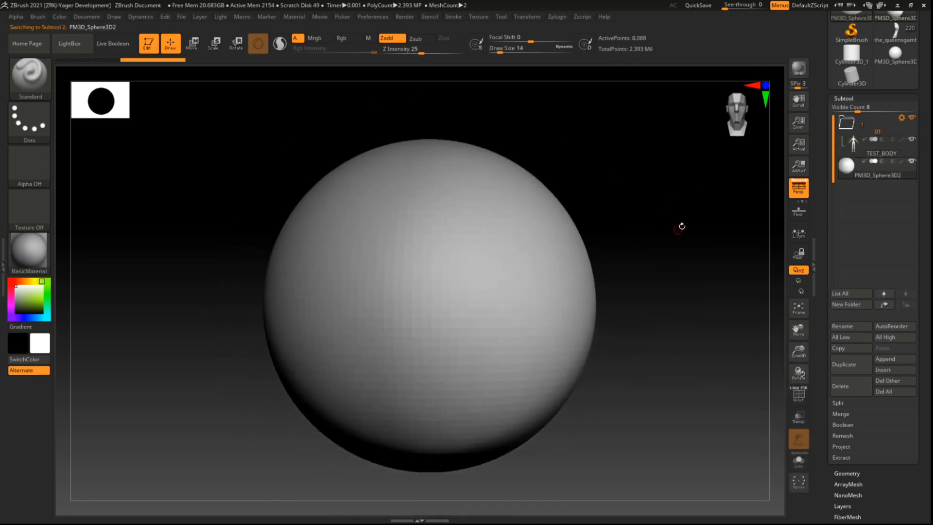
pyautogui.press('r')
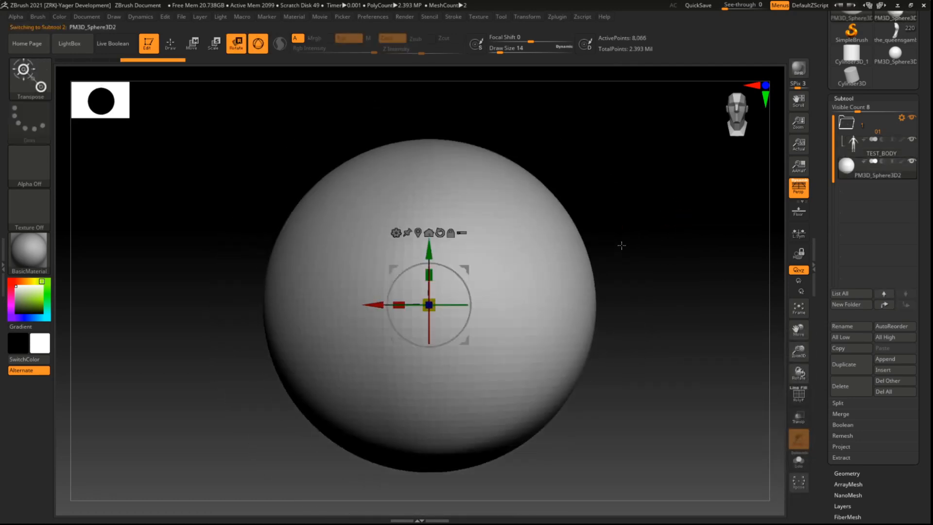
pyautogui.keyDown('alt'); pyautogui.moveTo(622, 245); pyautogui.dragTo(645, 254); pyautogui.keyUp('alt')
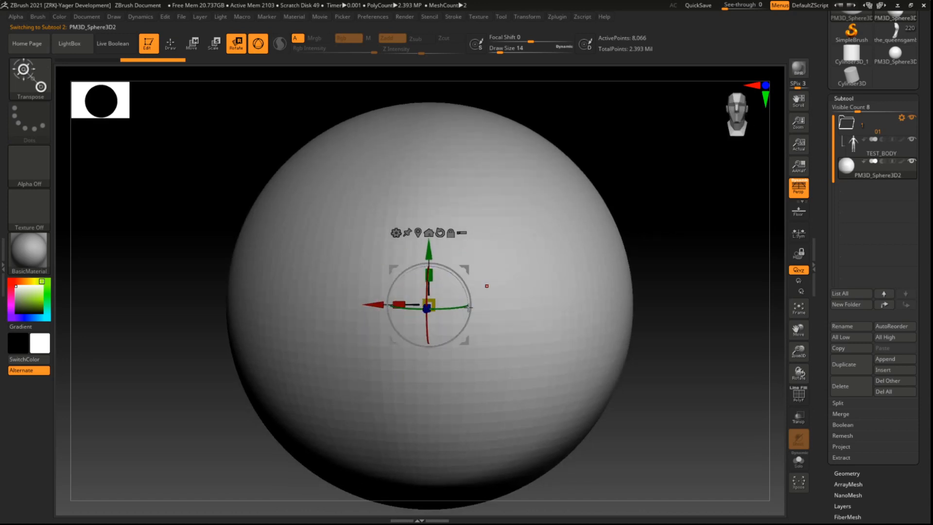
pyautogui.moveTo(721, 199); pyautogui.dragTo(699, 200)
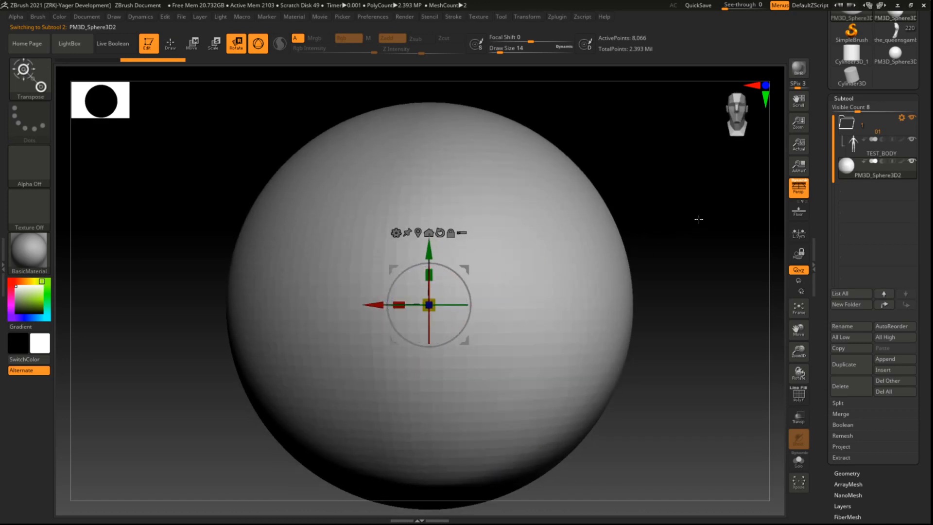
pyautogui.moveTo(452, 305); pyautogui.dragTo(588, 357)
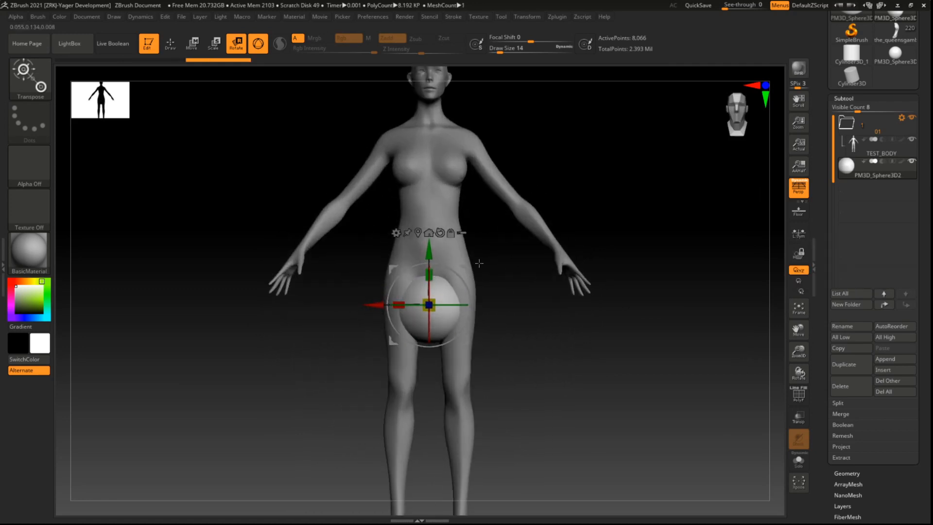
pyautogui.moveTo(466, 268); pyautogui.dragTo(570, 119)
pyautogui.keyDown('alt'); pyautogui.moveTo(627, 144); pyautogui.dragTo(611, 253); pyautogui.keyUp('alt')
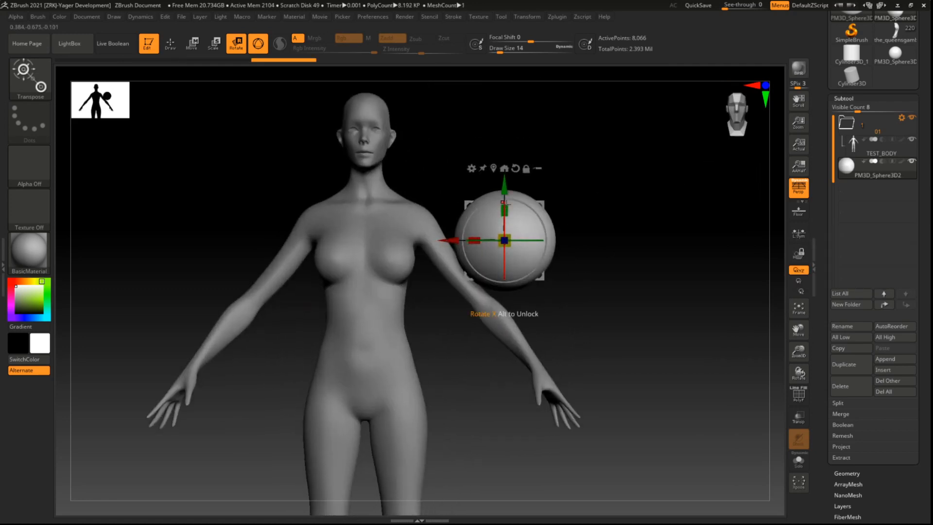
# Squash the sphere along its Y and Z axes into an elongated ellipsoid and rotate it to a diagonal angle
pyautogui.moveTo(504, 210); pyautogui.dragTo(514, 229)
pyautogui.moveTo(632, 187); pyautogui.dragTo(623, 255)
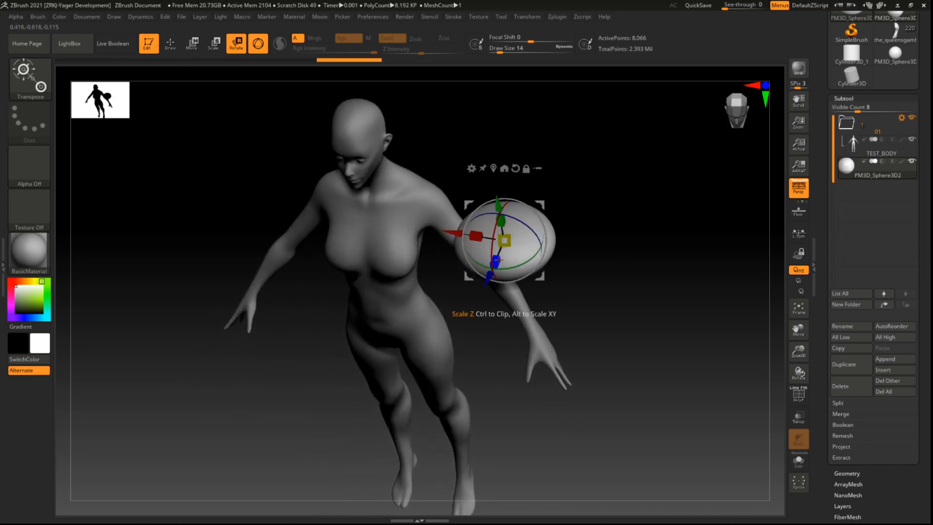
pyautogui.moveTo(496, 262); pyautogui.dragTo(501, 249)
pyautogui.moveTo(615, 219); pyautogui.dragTo(636, 171)
pyautogui.moveTo(536, 213); pyautogui.dragTo(506, 191)
pyautogui.keyDown('alt'); pyautogui.moveTo(620, 260); pyautogui.dragTo(685, 257); pyautogui.keyUp('alt')
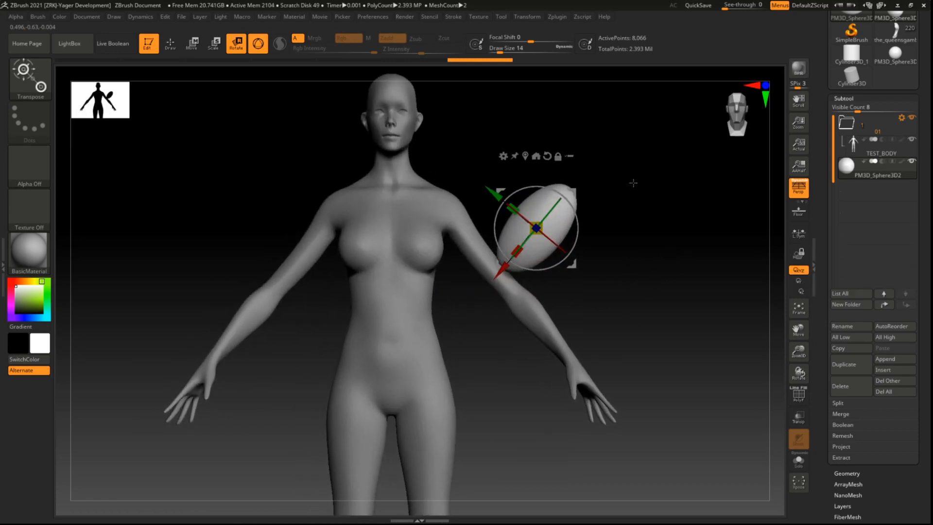
# Rotate the ellipsoid back to nearly horizontal beside the upper arm and duplicate its subtool
pyautogui.keyDown('alt'); pyautogui.moveTo(634, 182); pyautogui.dragTo(458, 272); pyautogui.keyUp('alt')
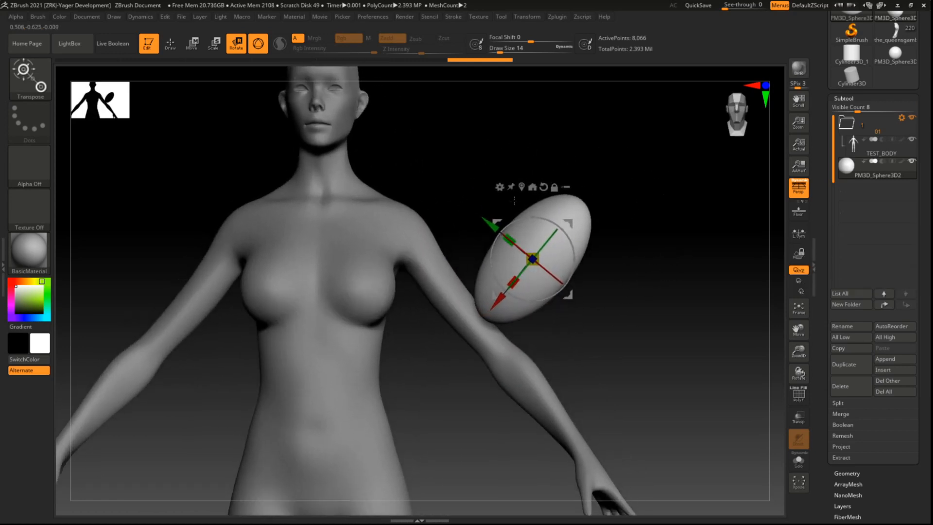
pyautogui.keyDown('alt'); pyautogui.moveTo(666, 222); pyautogui.dragTo(596, 342); pyautogui.keyUp('alt')
pyautogui.keyDown('alt'); pyautogui.moveTo(642, 379); pyautogui.dragTo(617, 253); pyautogui.keyUp('alt')
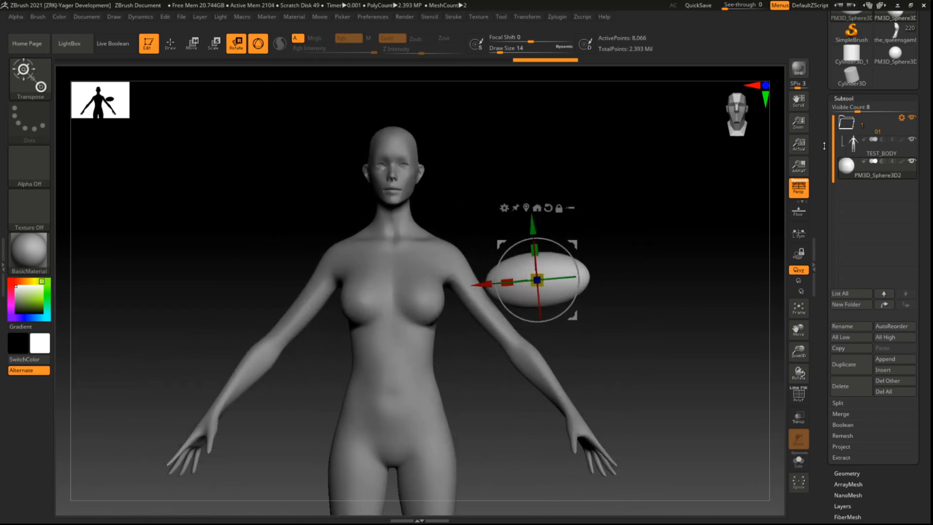
pyautogui.keyDown('alt'); pyautogui.moveTo(683, 301); pyautogui.dragTo(689, 327); pyautogui.keyUp('alt')
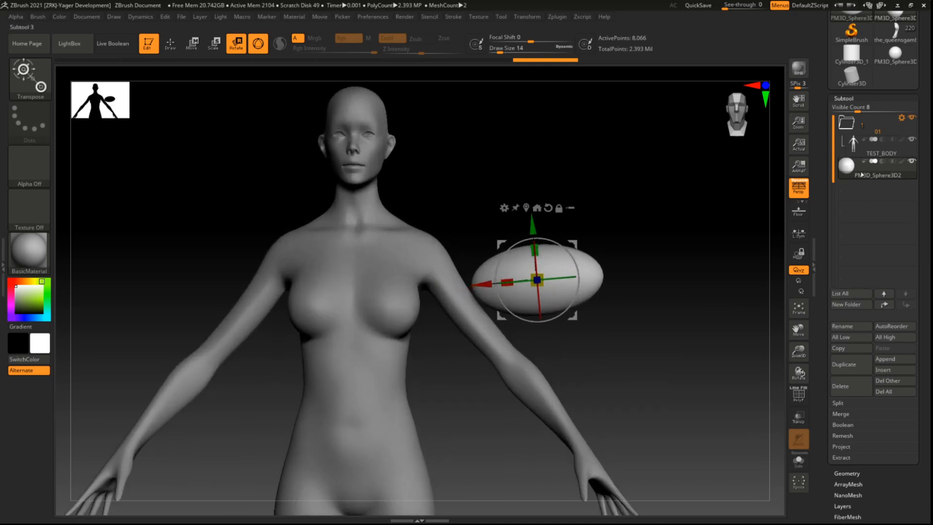
pyautogui.click(861, 369)
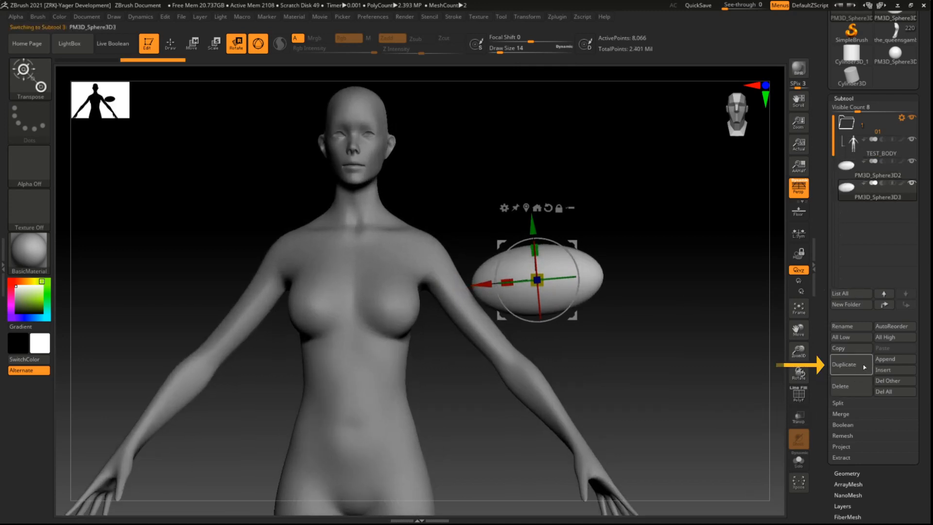
# Move the duplicated ellipsoid directly above the original and switch the active subtool between PM3D_Sphere3D2 and PM3D_Sphere3D3
pyautogui.moveTo(572, 245); pyautogui.dragTo(567, 159)
pyautogui.keyDown('alt'); pyautogui.moveTo(637, 197); pyautogui.dragTo(628, 230); pyautogui.keyUp('alt')
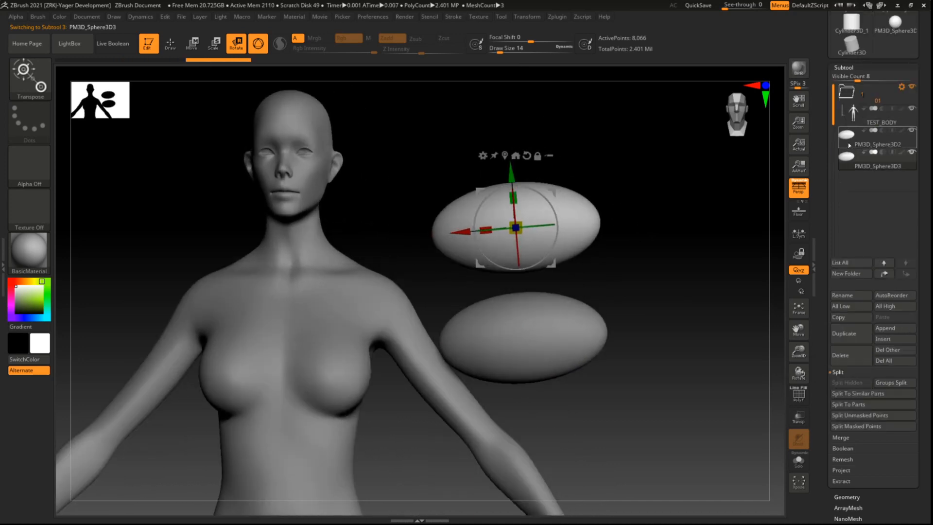
pyautogui.click(850, 145)
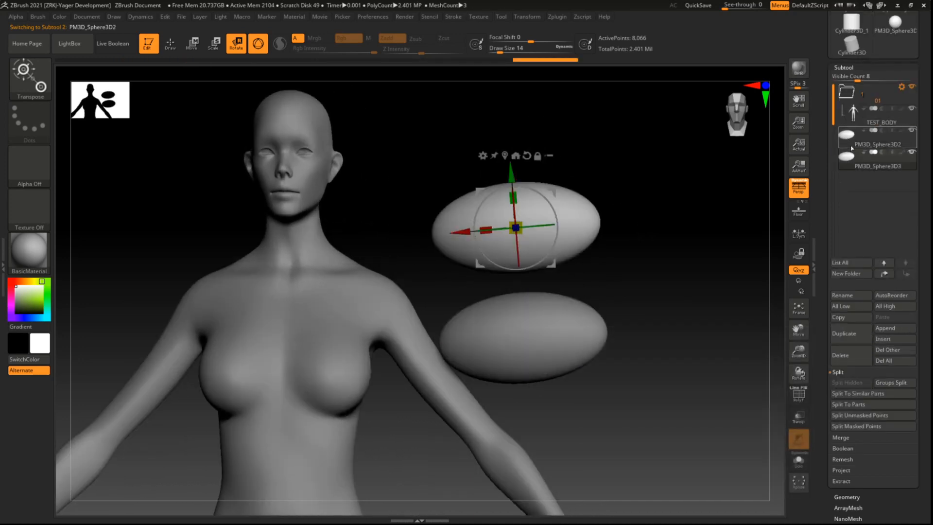
pyautogui.click(850, 155)
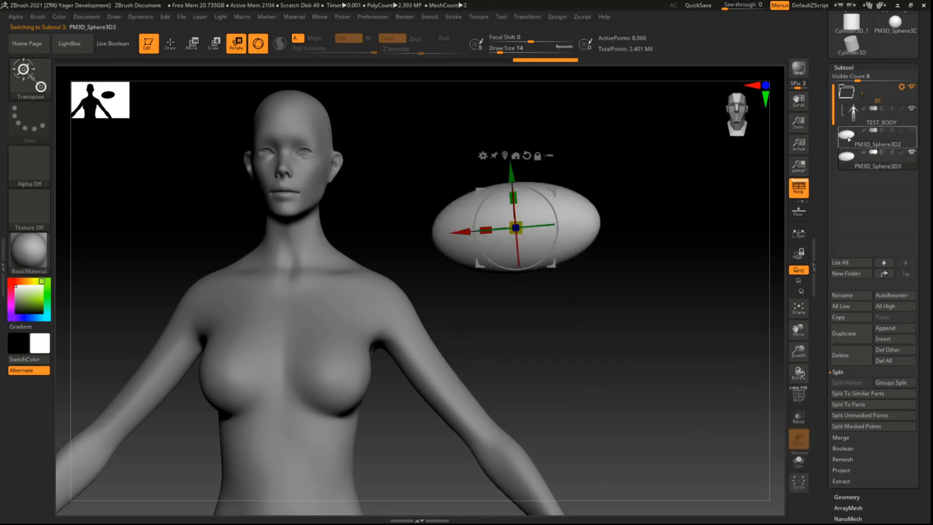
# Merge PM3D_Sphere3D2 down with the sphere subtool below it and rotate the combined ellipsoids together to stand upright
pyautogui.click(849, 139)
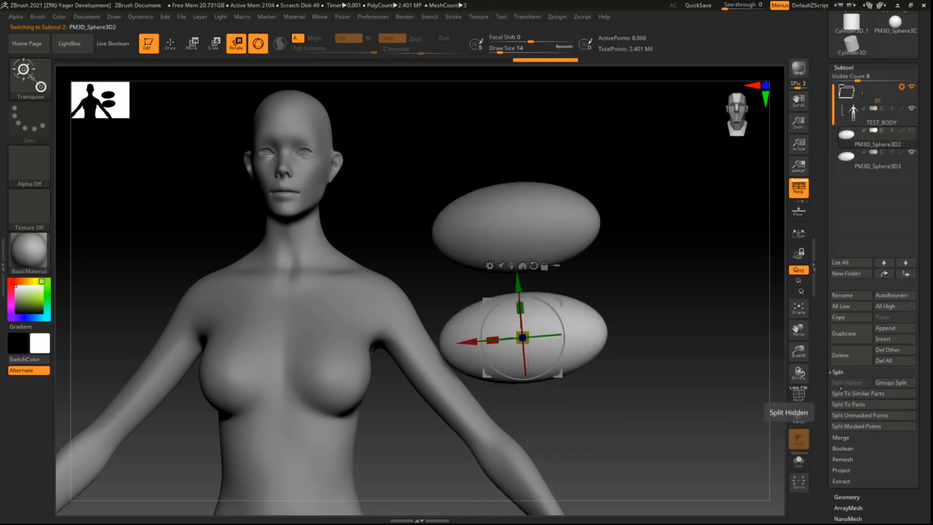
pyautogui.click(843, 437)
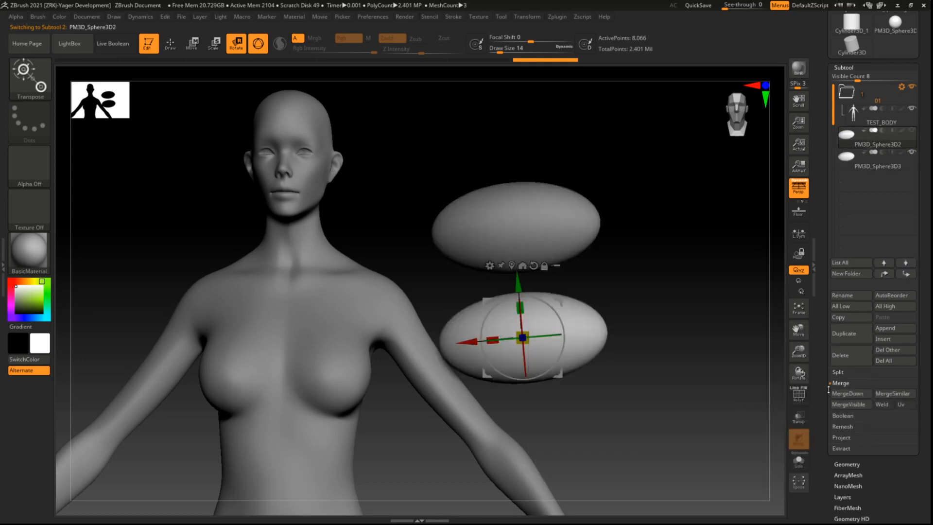
pyautogui.moveTo(828, 389); pyautogui.dragTo(829, 377)
pyautogui.click(851, 385)
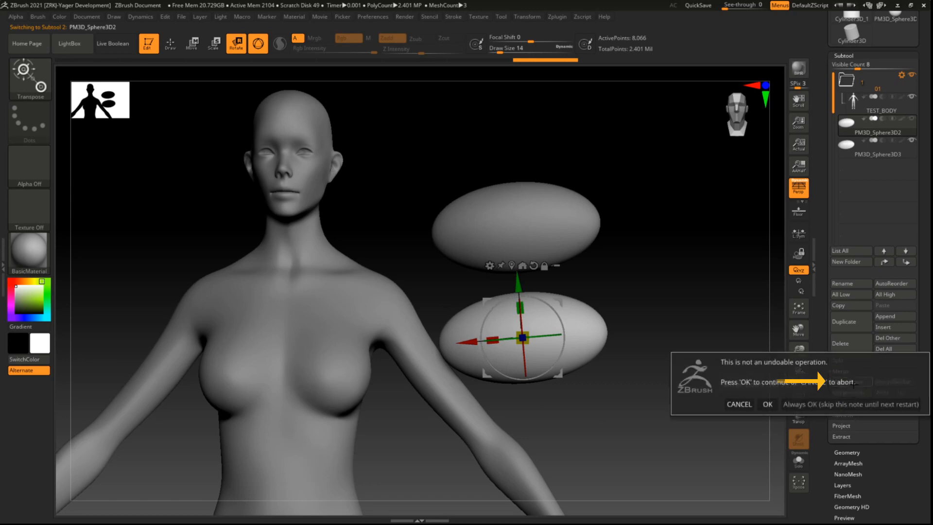
pyautogui.click(768, 405)
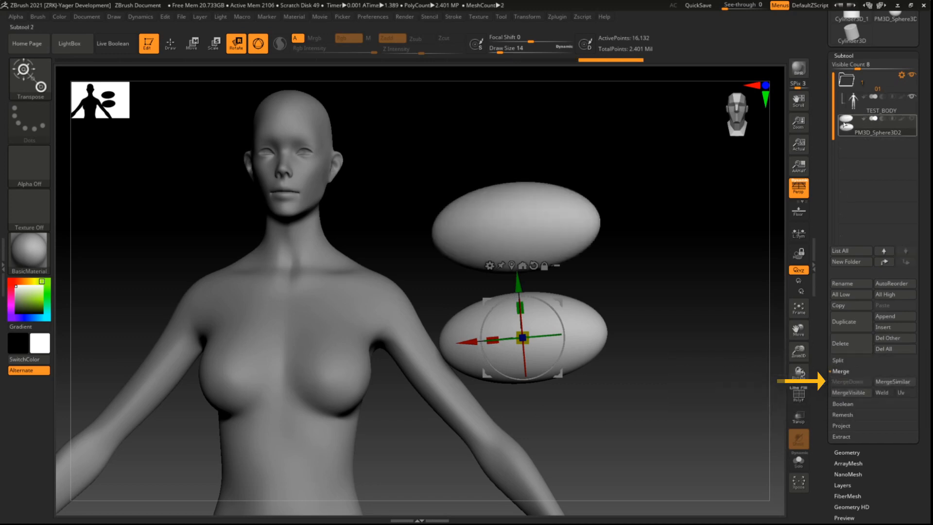
pyautogui.moveTo(555, 311); pyautogui.dragTo(570, 418)
# Separate the merged ellipsoids with Split To Parts and turn on the visibility of both sphere subtools
pyautogui.click(837, 360)
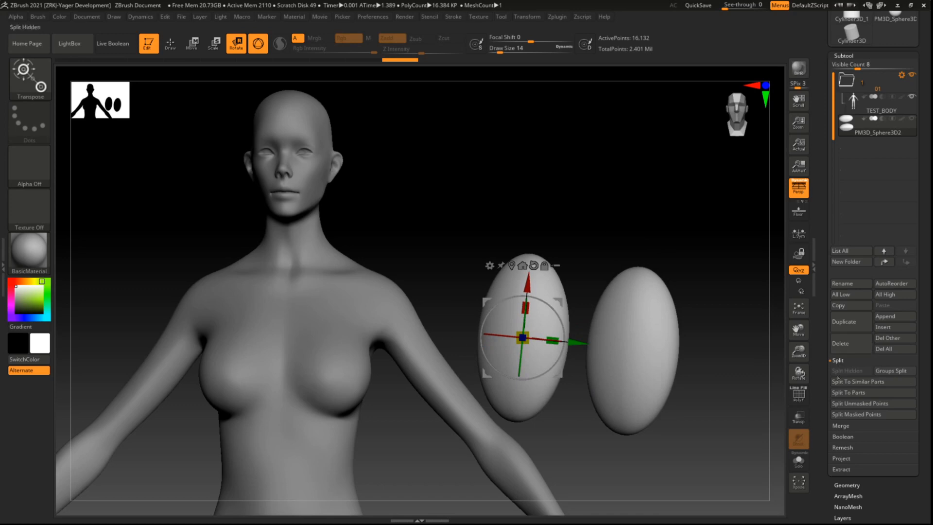
pyautogui.click(868, 393)
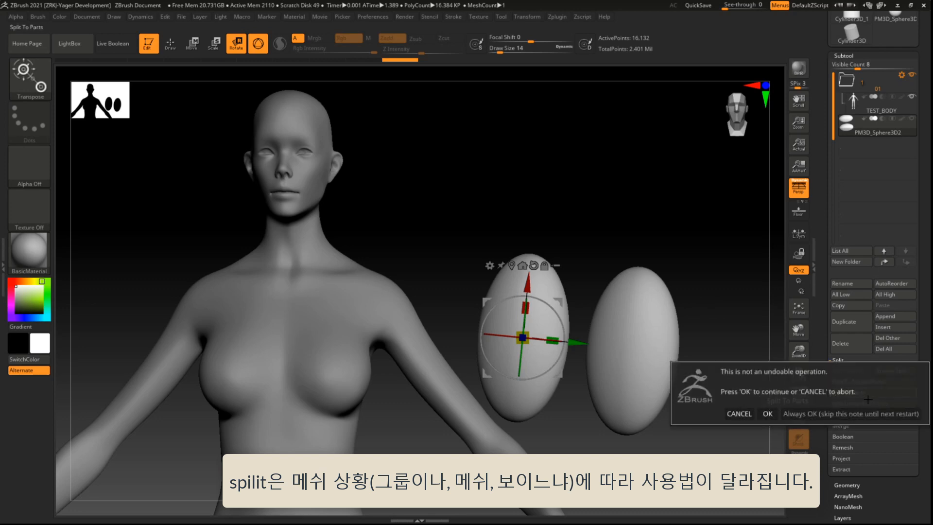
pyautogui.click(770, 415)
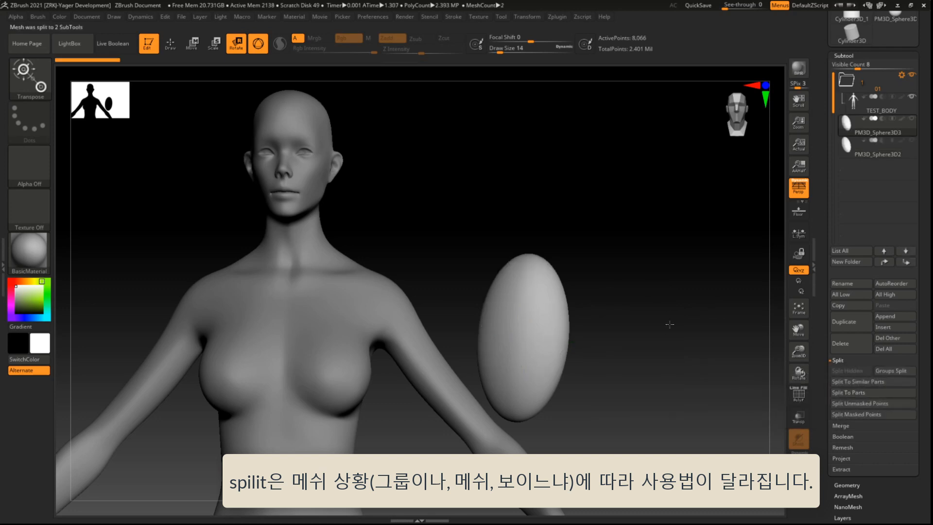
pyautogui.click(903, 150)
pyautogui.click(912, 119)
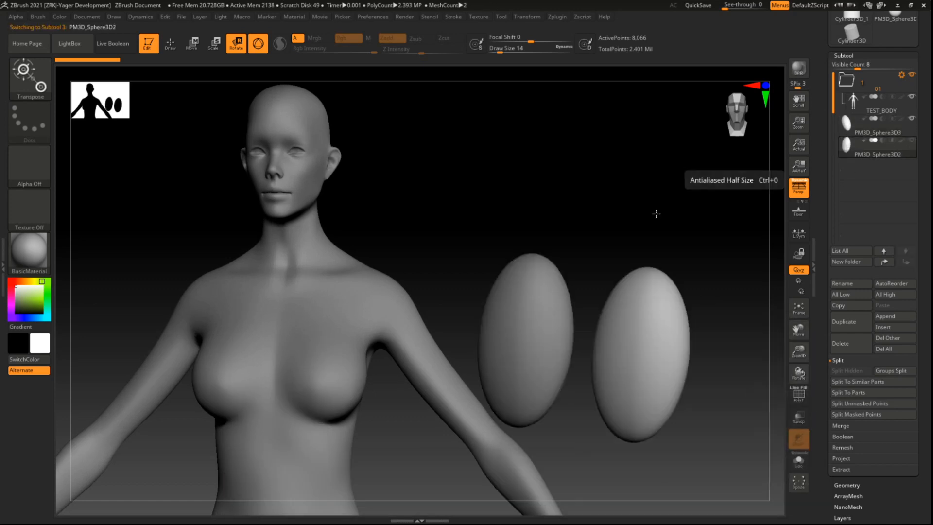
# Make TEST_BODY the active subtool and expand the Extract settings
pyautogui.keyDown('alt'); pyautogui.moveTo(707, 305); pyautogui.dragTo(625, 235); pyautogui.keyUp('alt')
pyautogui.moveTo(400, 369); pyautogui.dragTo(410, 328)
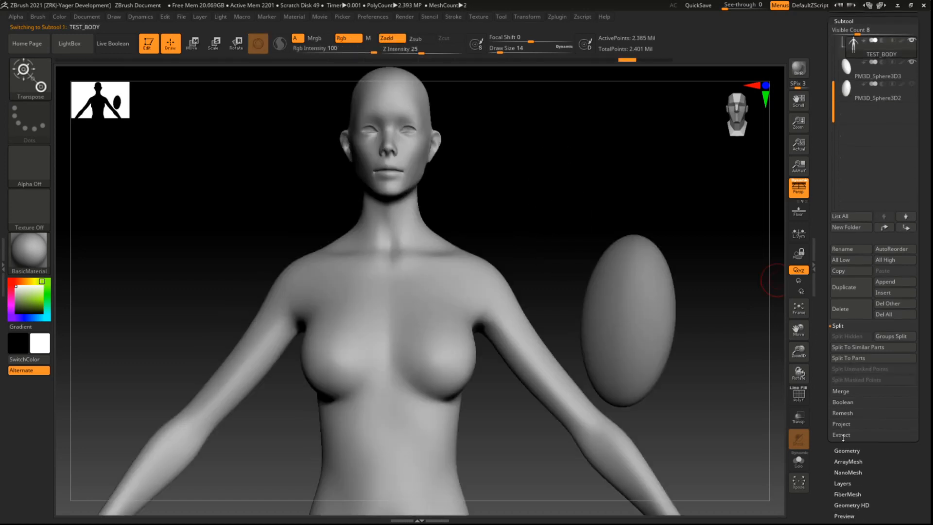
pyautogui.click(842, 435)
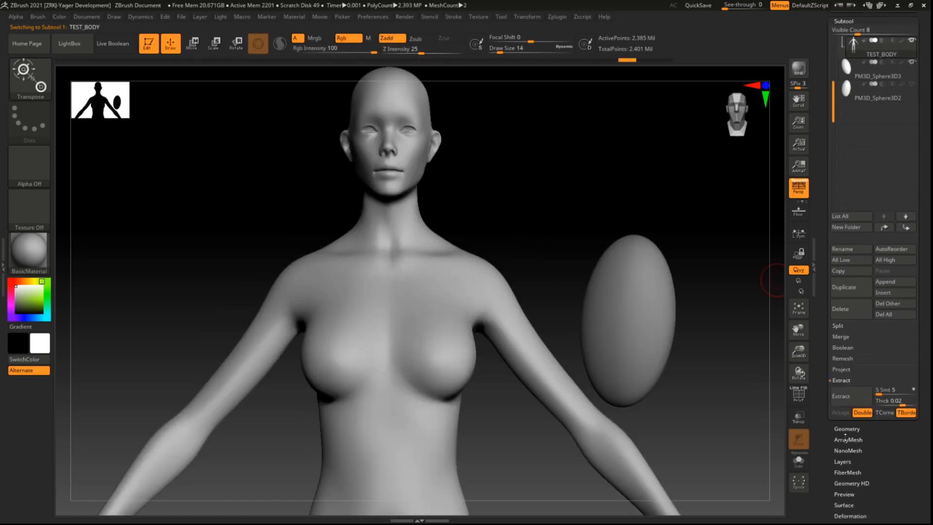
pyautogui.moveTo(624, 196); pyautogui.dragTo(462, 186)
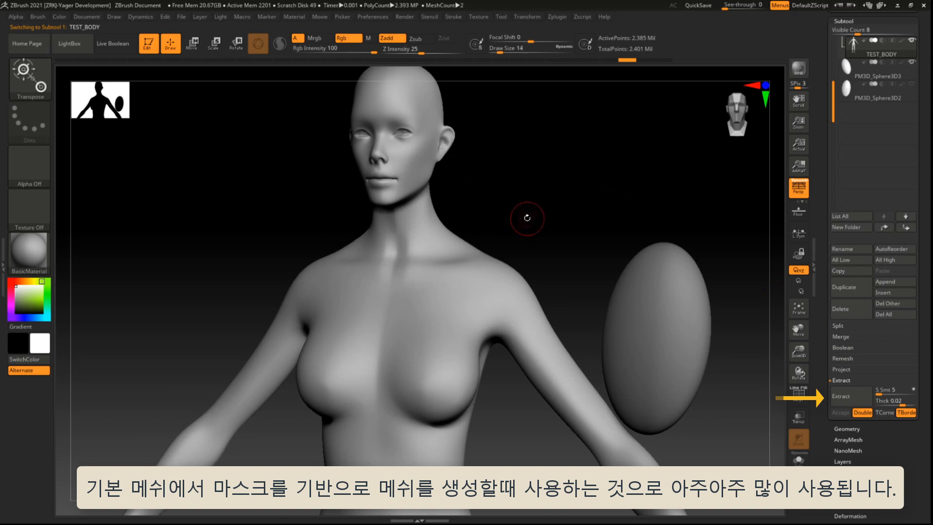
pyautogui.moveTo(527, 216)
pyautogui.mouseDown()
pyautogui.moveTo(569, 219)
pyautogui.moveTo(562, 233)
pyautogui.moveTo(595, 153)
pyautogui.mouseUp()
# Mask the body's torso from the base of the neck to the hips with a rectangular mask
pyautogui.press('w')
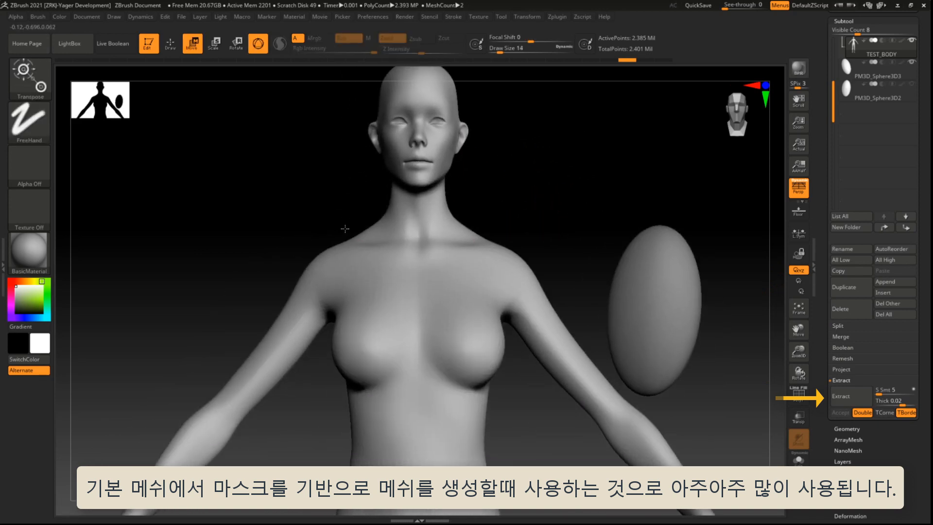
pyautogui.keyDown('ctrl'); pyautogui.moveTo(330, 218); pyautogui.dragTo(509, 500); pyautogui.keyUp('ctrl')
pyautogui.keyDown('alt'); pyautogui.moveTo(540, 417); pyautogui.dragTo(559, 335); pyautogui.keyUp('alt')
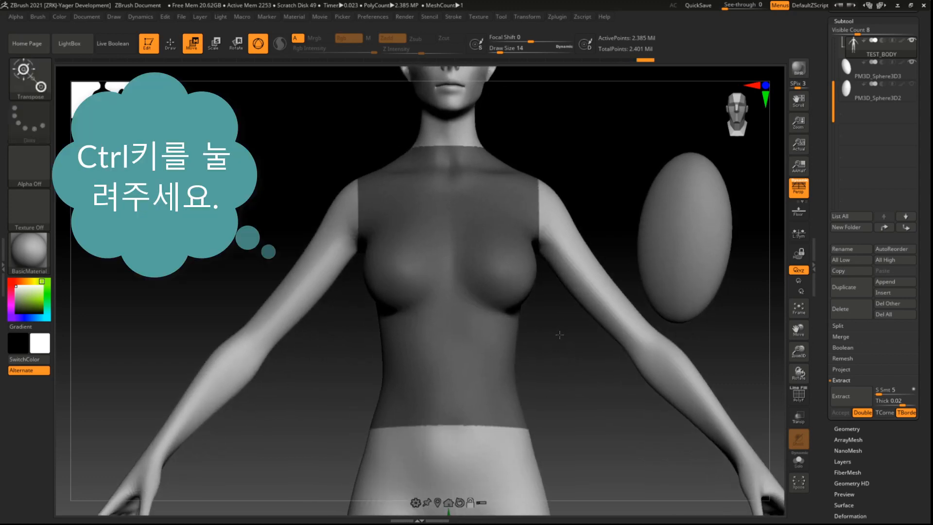
pyautogui.keyDown('alt'); pyautogui.moveTo(598, 210); pyautogui.dragTo(597, 253); pyautogui.keyUp('alt')
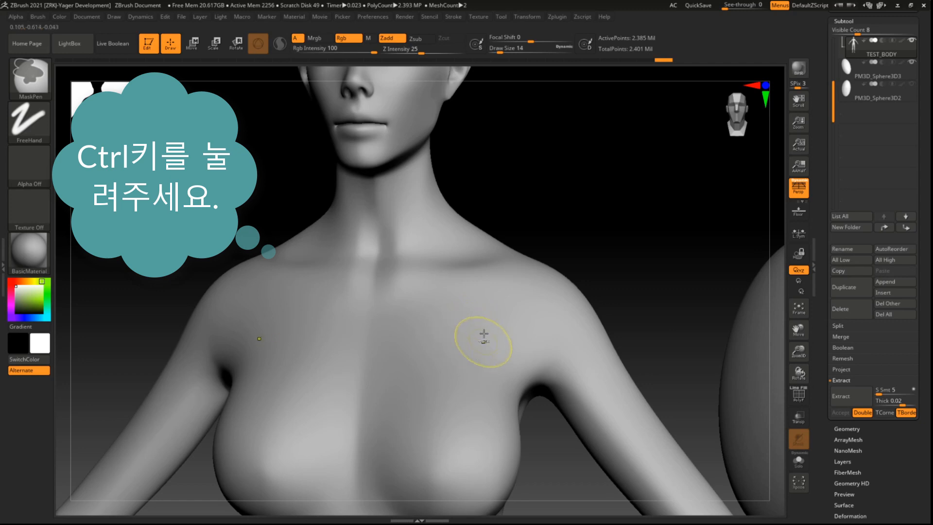
# Paint a symmetrical mask strip across each shoulder, running diagonally from the shoulder top down to the upper chest
pyautogui.moveTo(467, 344)
pyautogui.keyDown('ctrl'); pyautogui.mouseDown()
pyautogui.moveTo(462, 355)
pyautogui.moveTo(481, 350)
pyautogui.moveTo(473, 329)
pyautogui.moveTo(505, 316)
pyautogui.moveTo(427, 301)
pyautogui.moveTo(466, 396)
pyautogui.moveTo(460, 379)
pyautogui.moveTo(418, 384)
pyautogui.moveTo(491, 311)
pyautogui.mouseUp(); pyautogui.keyUp('ctrl')
pyautogui.moveTo(625, 223)
pyautogui.mouseDown()
pyautogui.moveTo(612, 168)
pyautogui.moveTo(627, 146)
pyautogui.moveTo(598, 167)
pyautogui.moveTo(617, 150)
pyautogui.moveTo(658, 221)
pyautogui.moveTo(632, 204)
pyautogui.mouseUp()
pyautogui.keyDown('ctrl'); pyautogui.moveTo(405, 335); pyautogui.dragTo(525, 270); pyautogui.keyUp('ctrl')
pyautogui.keyDown('ctrl'); pyautogui.moveTo(408, 333); pyautogui.dragTo(392, 340); pyautogui.keyUp('ctrl')
pyautogui.moveTo(613, 200)
pyautogui.mouseDown()
pyautogui.moveTo(661, 211)
pyautogui.moveTo(724, 248)
pyautogui.mouseUp()
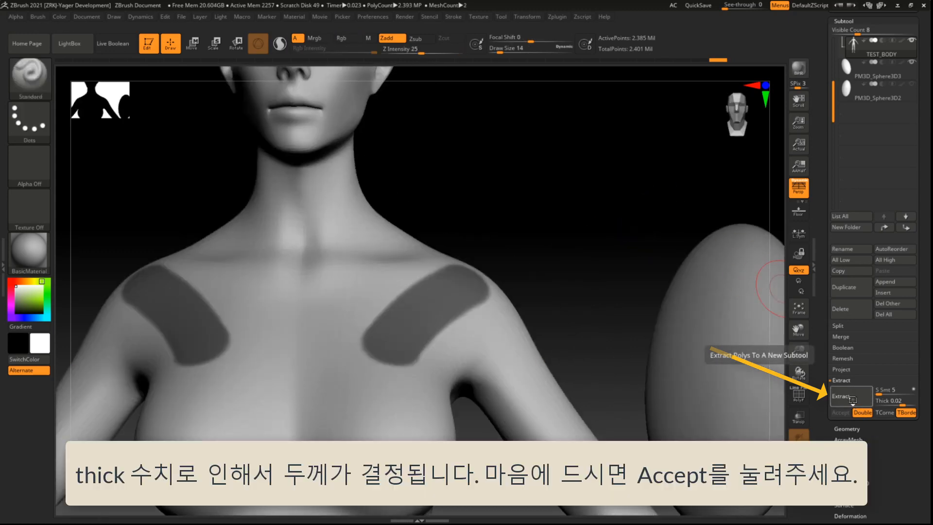
# Preview the masked shoulder strips as extracted geometry with a thickness of 0.02
pyautogui.click(846, 404)
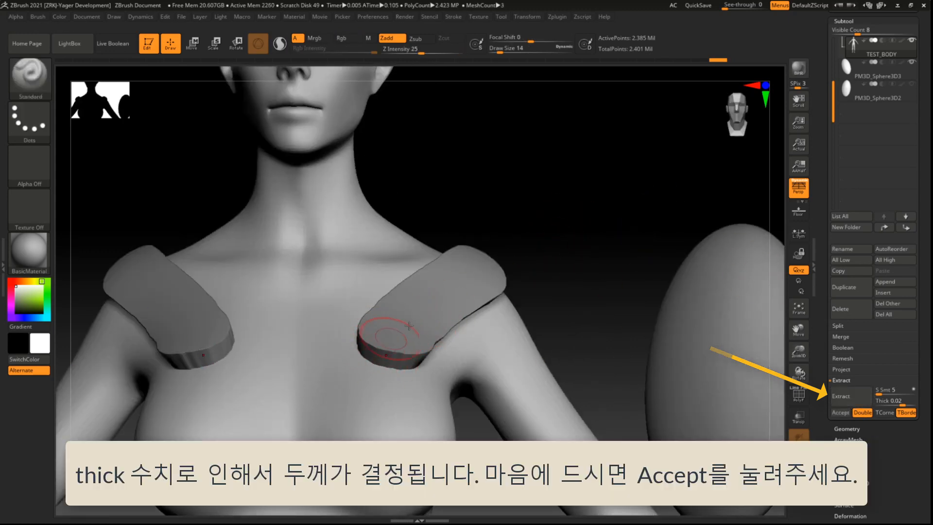
pyautogui.moveTo(618, 249); pyautogui.dragTo(640, 249)
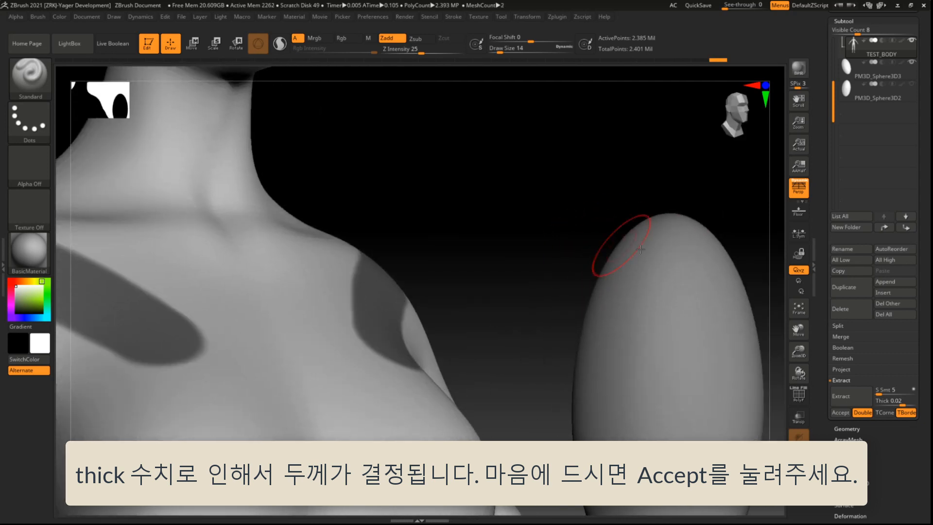
pyautogui.click(851, 397)
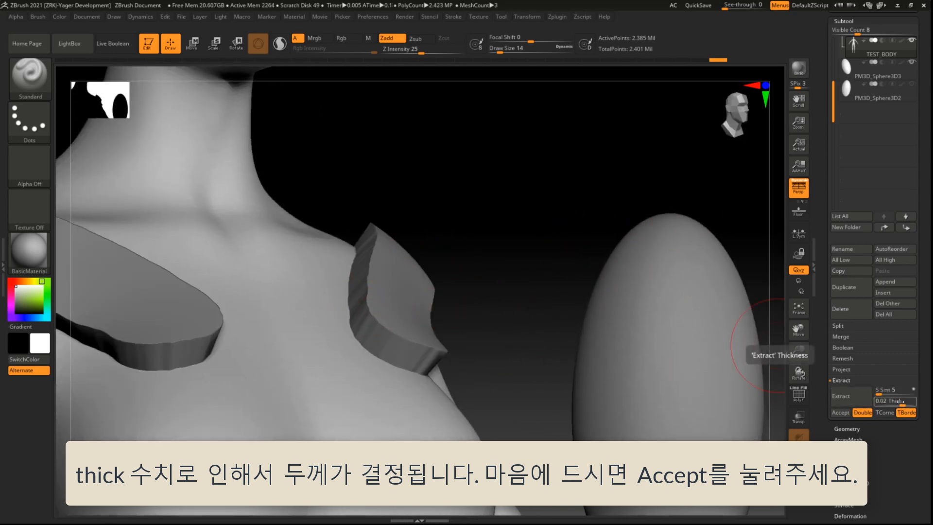
# Set the Extract thickness to 0.00458, extract the masked shoulder strips and accept them as a new subtool
pyautogui.moveTo(899, 402); pyautogui.dragTo(898, 402)
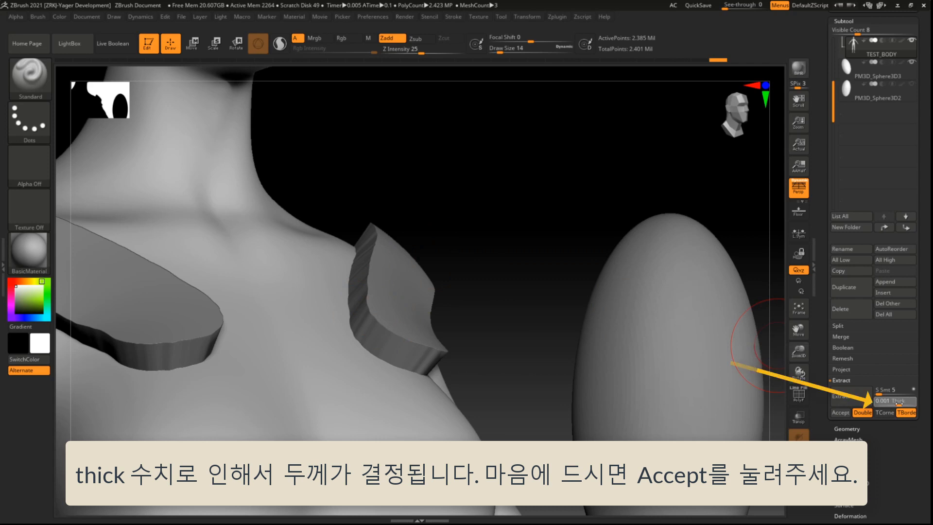
pyautogui.moveTo(900, 402); pyautogui.dragTo(897, 403)
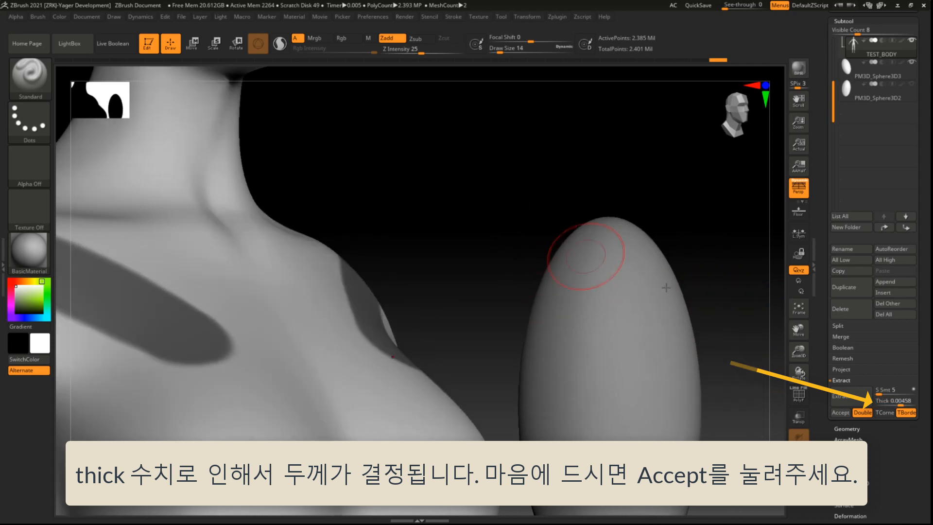
pyautogui.click(847, 397)
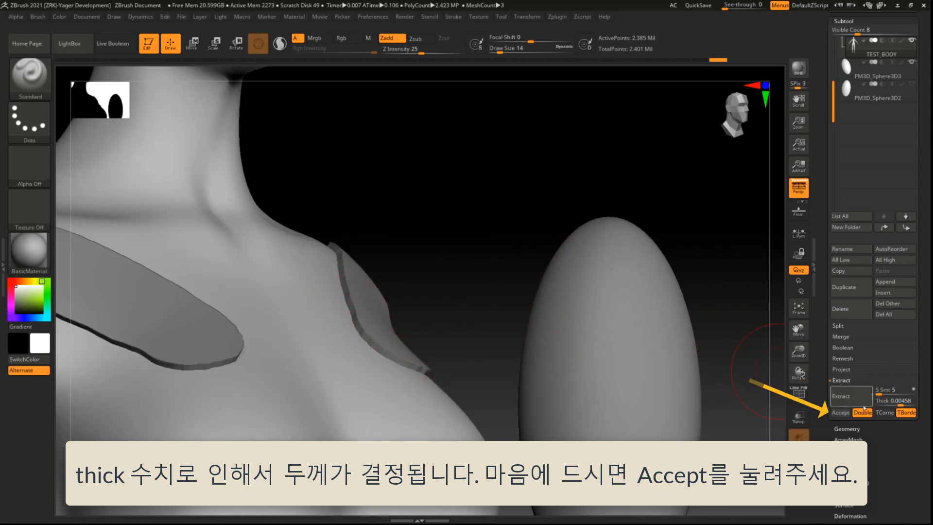
pyautogui.click(840, 413)
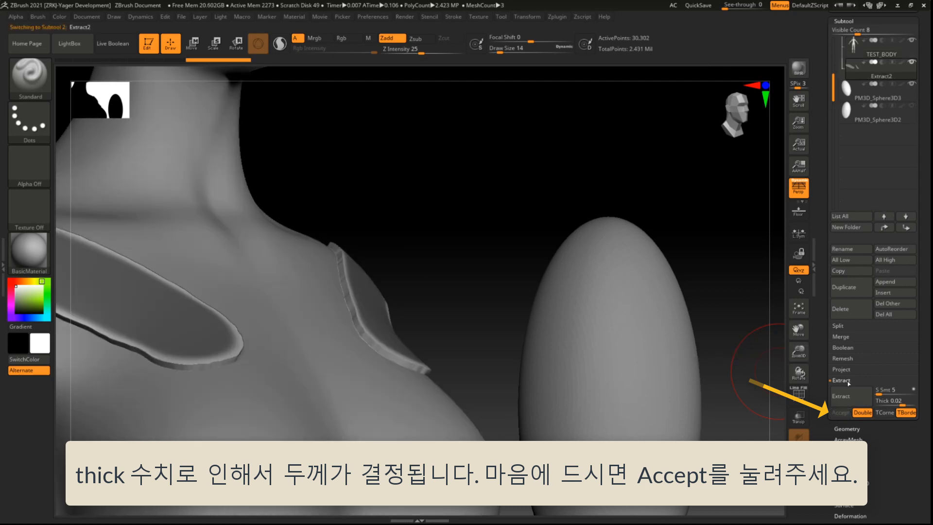
# Clear the mask on the extracted shoulder pads and bend them outward with the Move brush at draw size 58
pyautogui.moveTo(503, 196)
pyautogui.keyDown('alt'); pyautogui.mouseDown()
pyautogui.moveTo(508, 190)
pyautogui.moveTo(543, 227)
pyautogui.moveTo(568, 186)
pyautogui.moveTo(515, 194)
pyautogui.moveTo(538, 209)
pyautogui.mouseUp(); pyautogui.keyUp('alt')
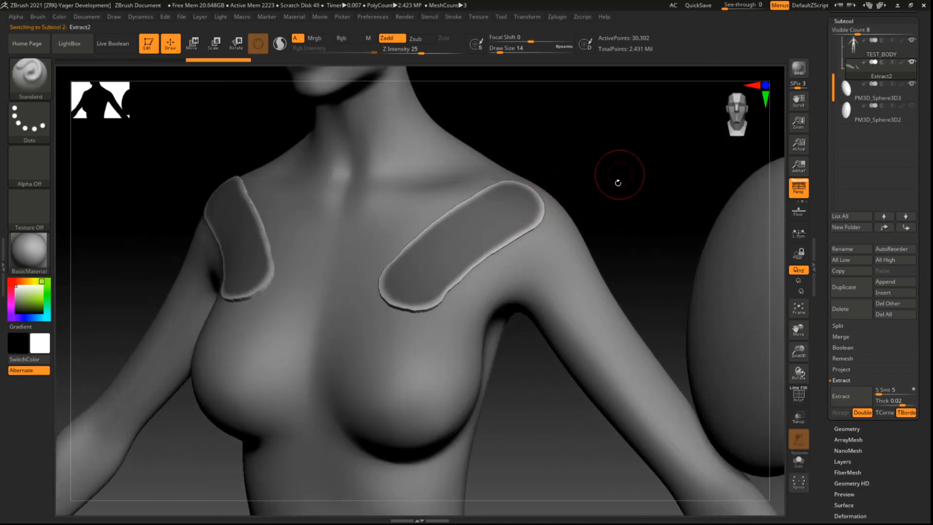
pyautogui.moveTo(625, 152)
pyautogui.mouseDown()
pyautogui.moveTo(650, 194)
pyautogui.moveTo(573, 175)
pyautogui.moveTo(610, 183)
pyautogui.moveTo(495, 235)
pyautogui.mouseUp()
pyautogui.press('b')
pyautogui.press('m')
pyautogui.press('v')
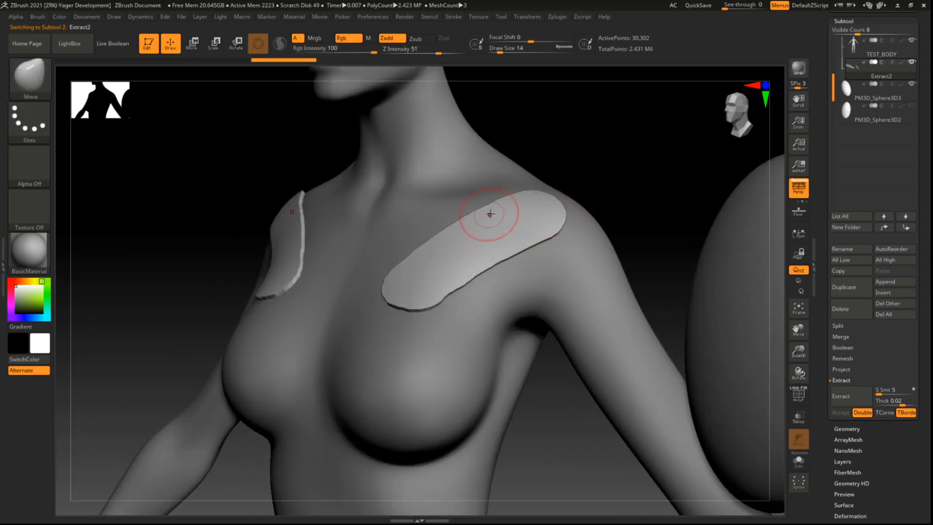
pyautogui.moveTo(586, 168); pyautogui.dragTo(632, 174)
pyautogui.press(']')
pyautogui.press(']')
pyautogui.press(']')
pyautogui.press(']')
pyautogui.moveTo(459, 243); pyautogui.dragTo(468, 223)
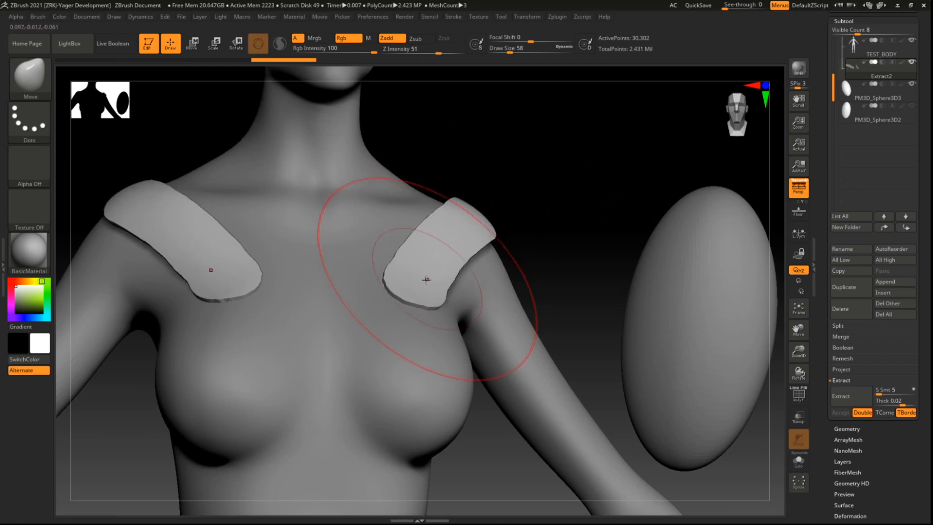
pyautogui.moveTo(427, 279); pyautogui.dragTo(459, 322)
pyautogui.moveTo(491, 238); pyautogui.dragTo(479, 224)
# Reshape the shoulder pads' lower ends and upper edges with the Move brush so they follow the body's shoulders
pyautogui.moveTo(574, 230); pyautogui.dragTo(452, 257)
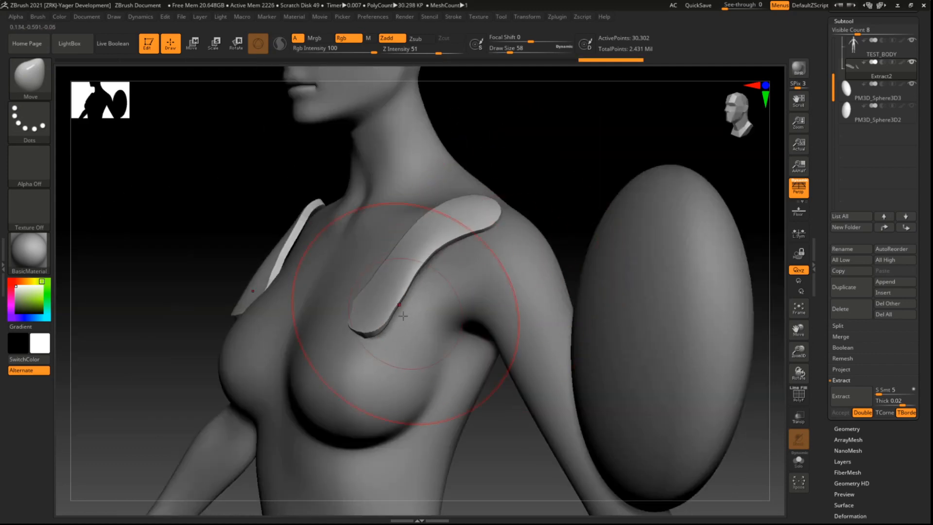
pyautogui.moveTo(404, 315); pyautogui.dragTo(390, 310)
pyautogui.moveTo(356, 310); pyautogui.dragTo(339, 300)
pyautogui.moveTo(505, 146); pyautogui.dragTo(613, 150)
pyautogui.moveTo(426, 229)
pyautogui.mouseDown()
pyautogui.moveTo(434, 237)
pyautogui.moveTo(420, 268)
pyautogui.mouseUp()
pyautogui.moveTo(525, 227); pyautogui.dragTo(662, 179)
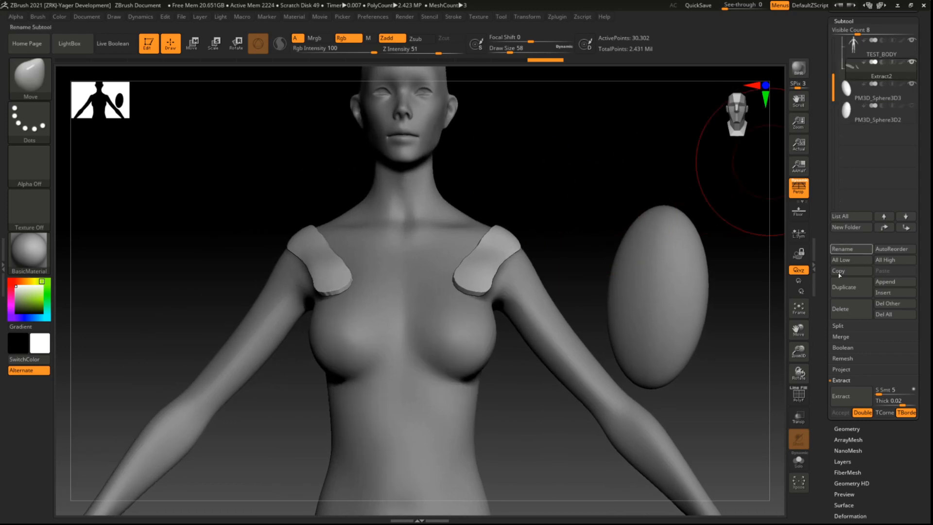
# Delete the Extract2 subtool
pyautogui.keyDown('alt'); pyautogui.moveTo(574, 176); pyautogui.dragTo(553, 213); pyautogui.keyUp('alt')
pyautogui.click(850, 312)
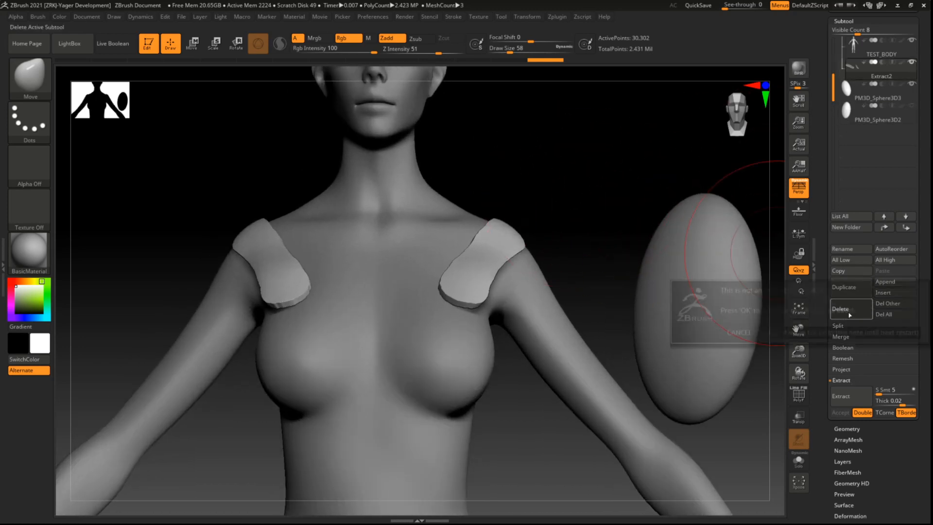
pyautogui.click(768, 332)
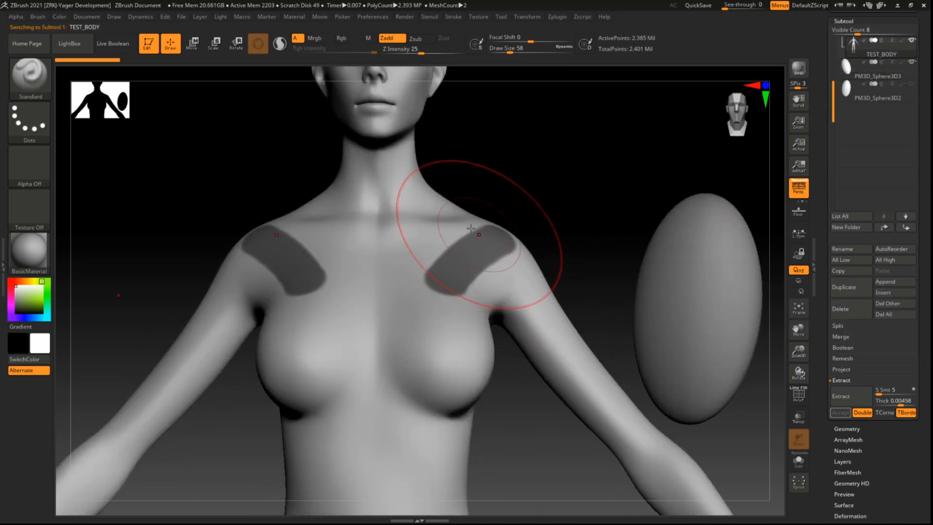
# Reduce the brush to draw size 14 and clear the shoulder masks from the body
pyautogui.press('[')
pyautogui.press('[')
pyautogui.press('[')
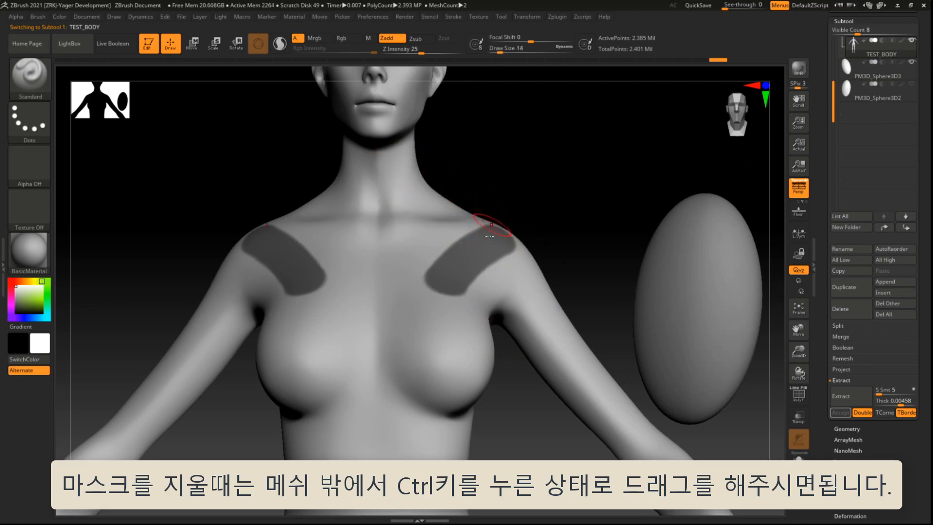
pyautogui.press('ctrl')
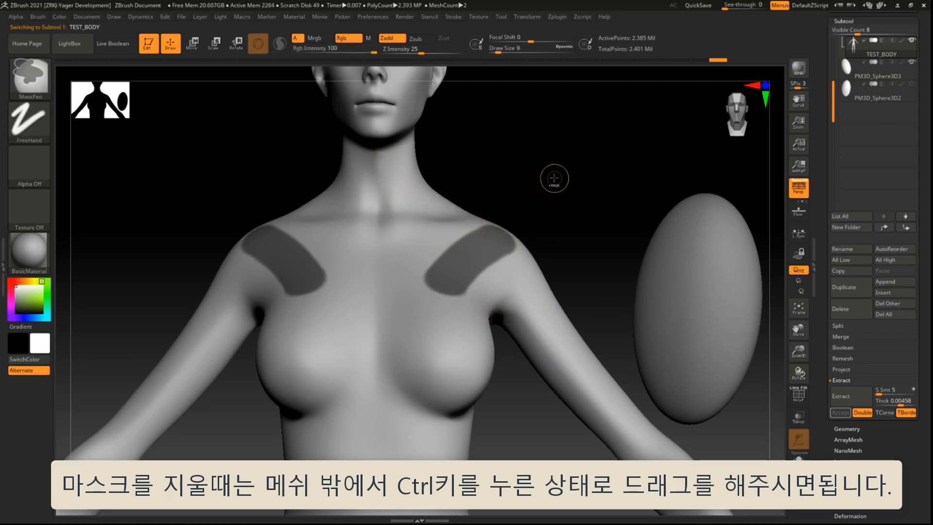
pyautogui.keyDown('ctrl'); pyautogui.moveTo(567, 165); pyautogui.dragTo(594, 227); pyautogui.keyUp('ctrl')
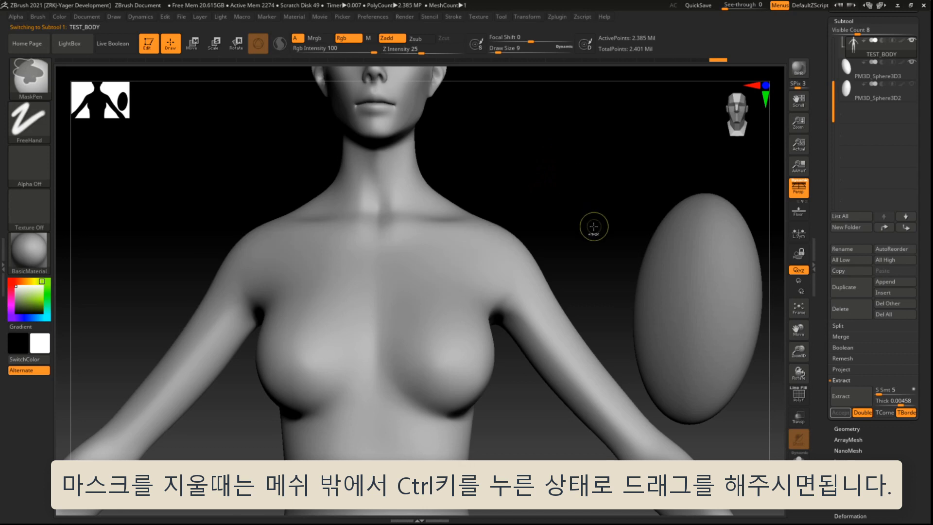
# Undo the mask clearing to restore the shoulder masks, and clear them from the body again
pyautogui.hotkey('ctrl', 'z')
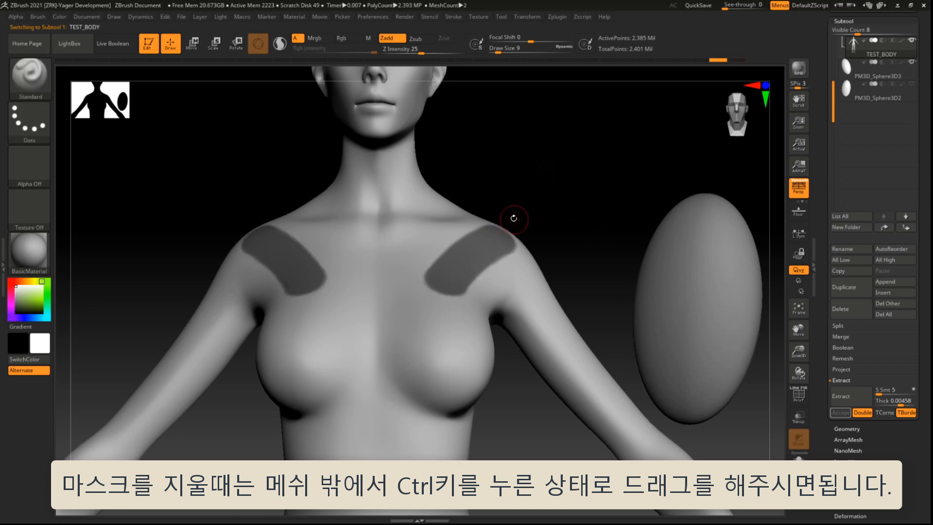
pyautogui.press('ctrl')
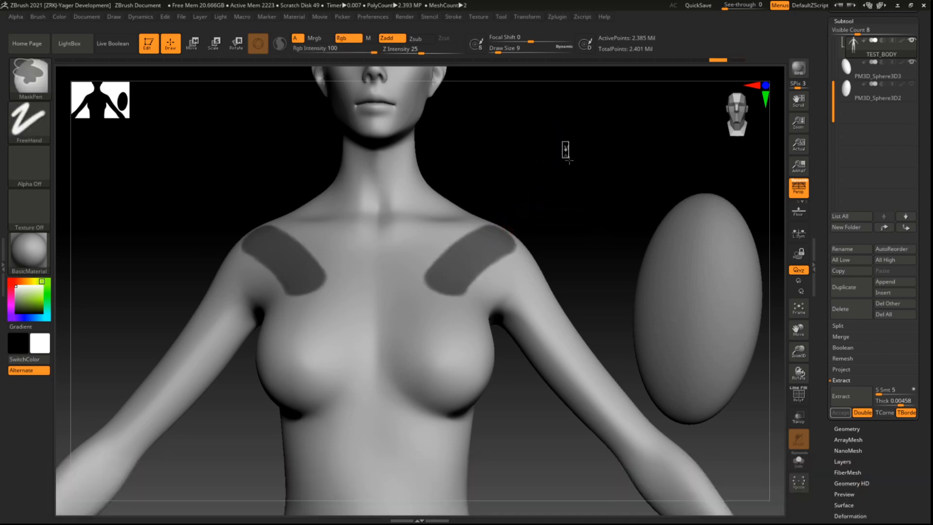
pyautogui.keyDown('ctrl'); pyautogui.click(577, 214); pyautogui.keyUp('ctrl')
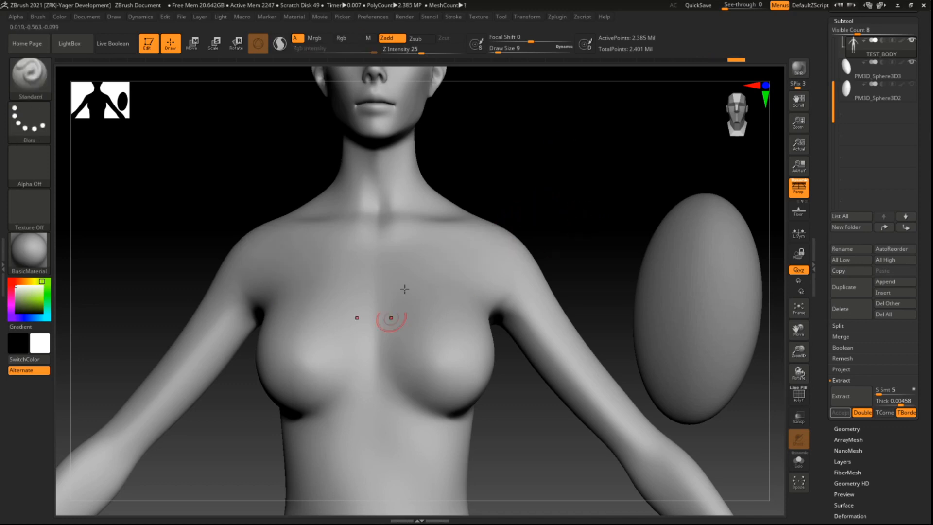
# Mask the body's torso and upper arms from the neck to the hips with one rectangular mask selection
pyautogui.press('f')
pyautogui.moveTo(546, 154)
pyautogui.keyDown('alt'); pyautogui.mouseDown()
pyautogui.moveTo(557, 149)
pyautogui.moveTo(548, 146)
pyautogui.mouseUp(); pyautogui.keyUp('alt')
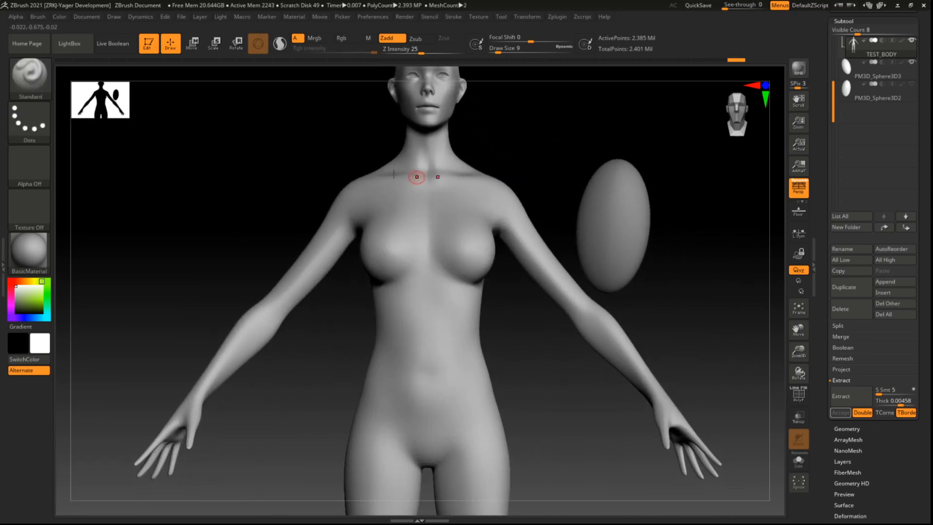
pyautogui.press('ctrl')
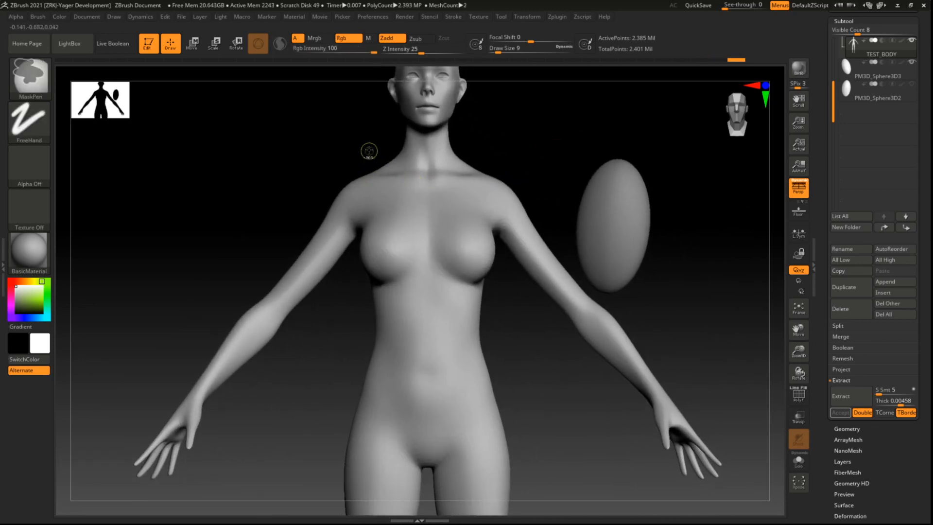
pyautogui.moveTo(332, 141)
pyautogui.keyDown('ctrl'); pyautogui.mouseDown()
pyautogui.moveTo(385, 196)
pyautogui.moveTo(533, 398)
pyautogui.mouseUp(); pyautogui.keyUp('ctrl')
pyautogui.moveTo(534, 347)
pyautogui.mouseDown()
pyautogui.moveTo(554, 356)
pyautogui.moveTo(523, 356)
pyautogui.mouseUp()
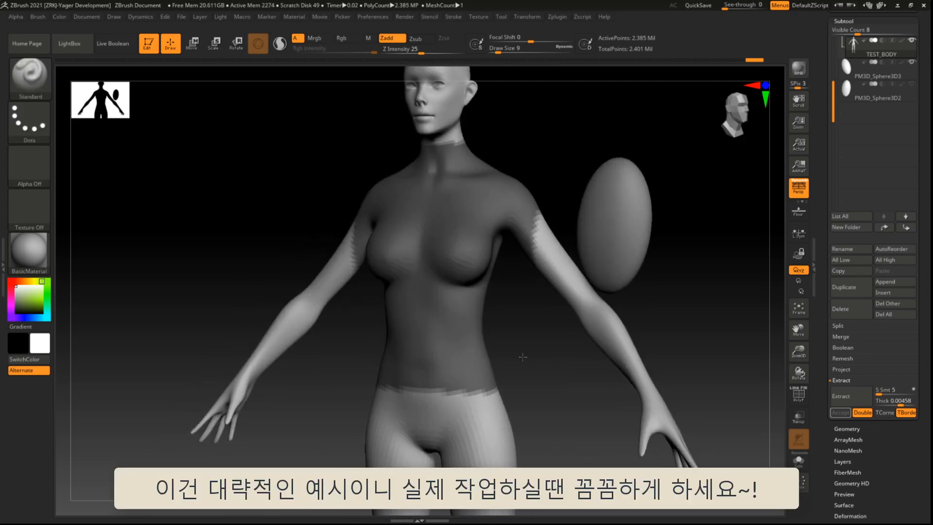
# Erase the mask around the front and back of the neck at draw size 14 to form a rounded neckline
pyautogui.moveTo(541, 116)
pyautogui.keyDown('shift'); pyautogui.mouseDown()
pyautogui.moveTo(511, 229)
pyautogui.moveTo(451, 179)
pyautogui.moveTo(479, 200)
pyautogui.moveTo(541, 211)
pyautogui.mouseUp(); pyautogui.keyUp('shift')
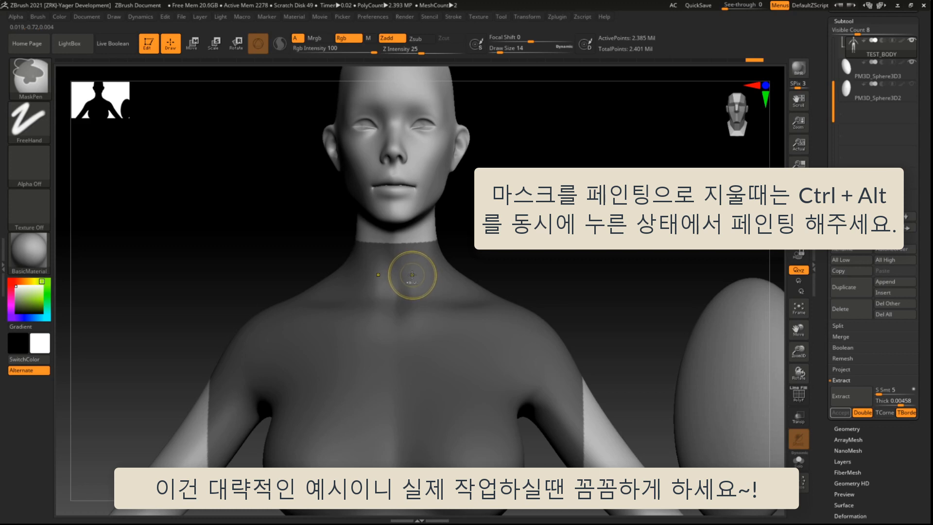
pyautogui.moveTo(419, 265)
pyautogui.keyDown('ctrl'); pyautogui.keyDown('alt'); pyautogui.mouseDown()
pyautogui.moveTo(401, 257)
pyautogui.moveTo(371, 296)
pyautogui.moveTo(452, 291)
pyautogui.moveTo(398, 316)
pyautogui.mouseUp(); pyautogui.keyUp('alt'); pyautogui.keyUp('ctrl')
pyautogui.moveTo(469, 257)
pyautogui.mouseDown()
pyautogui.moveTo(569, 256)
pyautogui.moveTo(552, 279)
pyautogui.mouseUp()
pyautogui.moveTo(351, 240)
pyautogui.keyDown('ctrl'); pyautogui.keyDown('alt'); pyautogui.mouseDown()
pyautogui.moveTo(338, 227)
pyautogui.moveTo(357, 255)
pyautogui.moveTo(349, 266)
pyautogui.moveTo(319, 246)
pyautogui.moveTo(367, 294)
pyautogui.mouseUp(); pyautogui.keyUp('alt'); pyautogui.keyUp('ctrl')
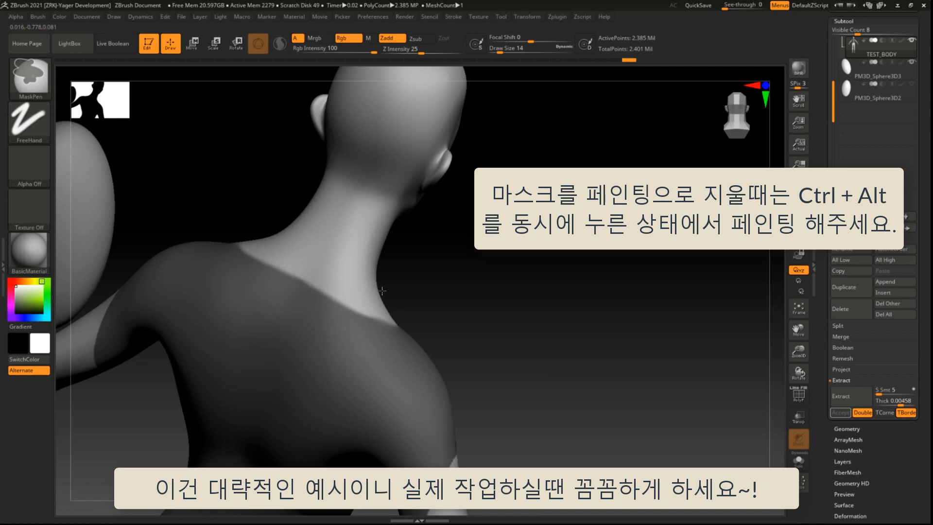
pyautogui.moveTo(505, 294); pyautogui.dragTo(399, 296)
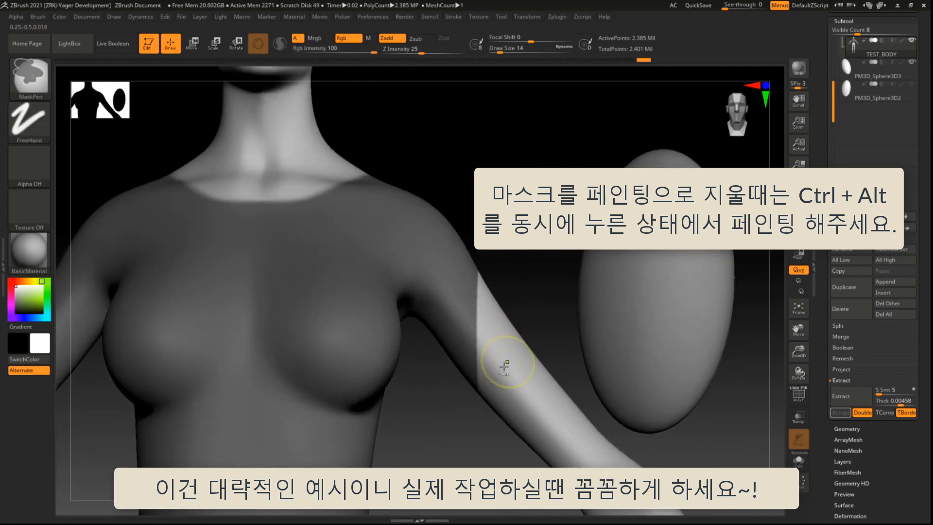
# Erase the mask on the upper arms to form short sleeves, and preview the extraction at thickness 0.00458
pyautogui.keyDown('ctrl'); pyautogui.keyDown('alt'); pyautogui.moveTo(474, 384); pyautogui.dragTo(483, 295); pyautogui.keyUp('alt'); pyautogui.keyUp('ctrl')
pyautogui.moveTo(549, 253); pyautogui.dragTo(345, 272)
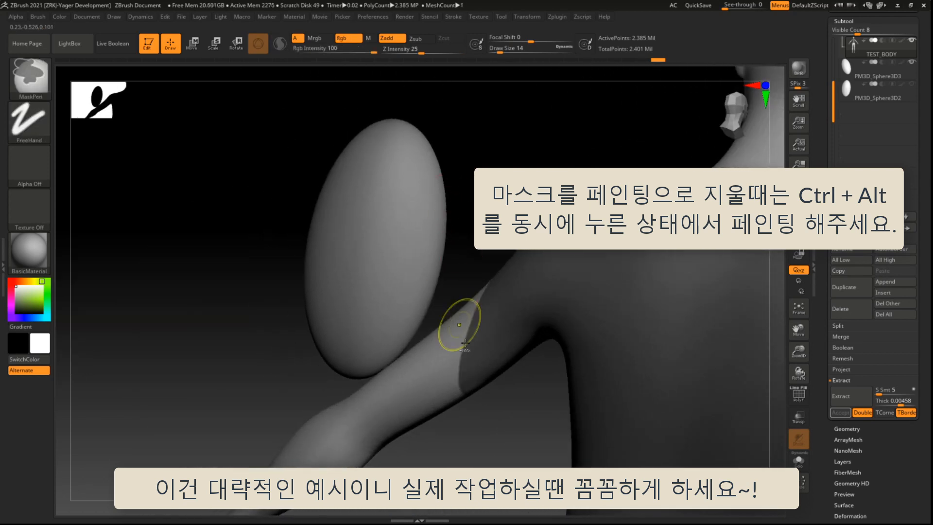
pyautogui.moveTo(462, 326)
pyautogui.keyDown('ctrl'); pyautogui.keyDown('alt'); pyautogui.mouseDown()
pyautogui.moveTo(472, 373)
pyautogui.moveTo(503, 373)
pyautogui.moveTo(513, 352)
pyautogui.mouseUp(); pyautogui.keyUp('alt'); pyautogui.keyUp('ctrl')
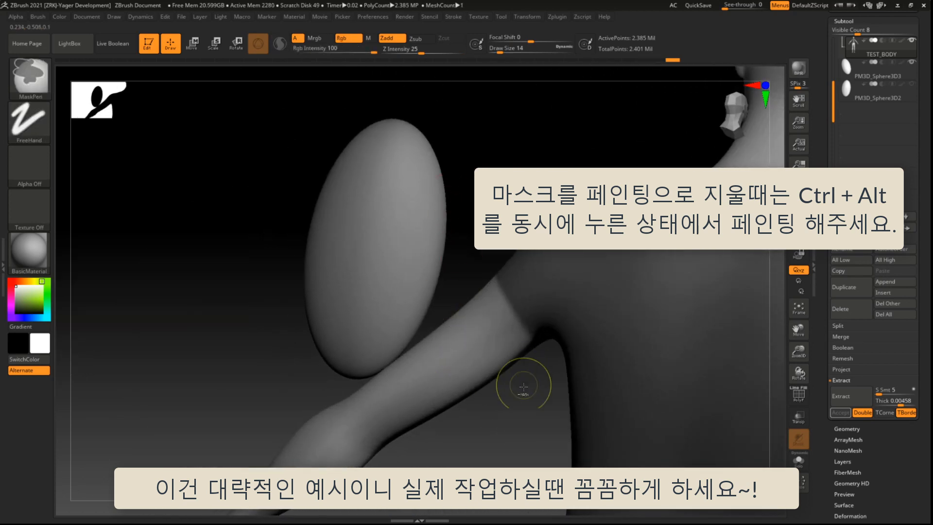
pyautogui.moveTo(523, 386); pyautogui.dragTo(770, 358)
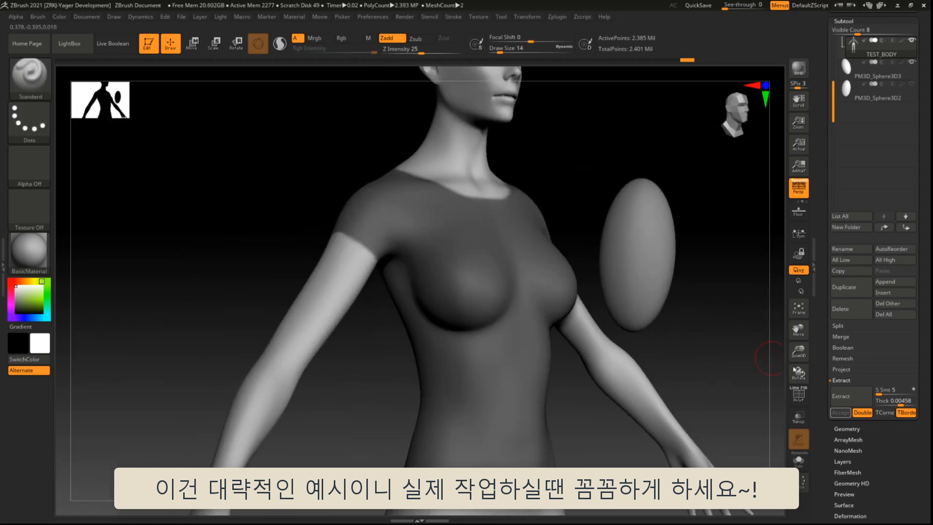
pyautogui.click(857, 398)
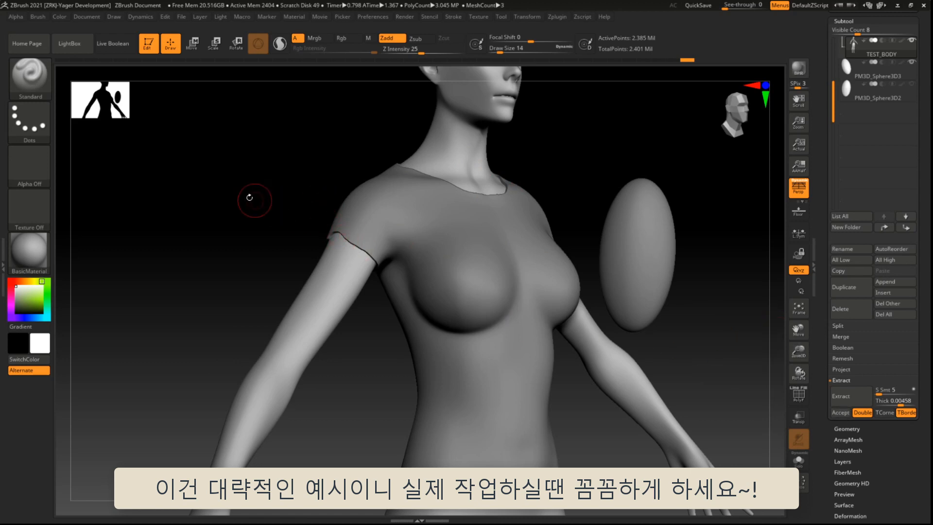
# Refine the mask's sleeve edges all around the upper arms with a smaller mask brush, reducing the draw size to 6
pyautogui.moveTo(235, 186)
pyautogui.keyDown('alt'); pyautogui.mouseDown()
pyautogui.moveTo(212, 200)
pyautogui.moveTo(221, 233)
pyautogui.moveTo(369, 296)
pyautogui.mouseUp(); pyautogui.keyUp('alt')
pyautogui.press('ctrl')
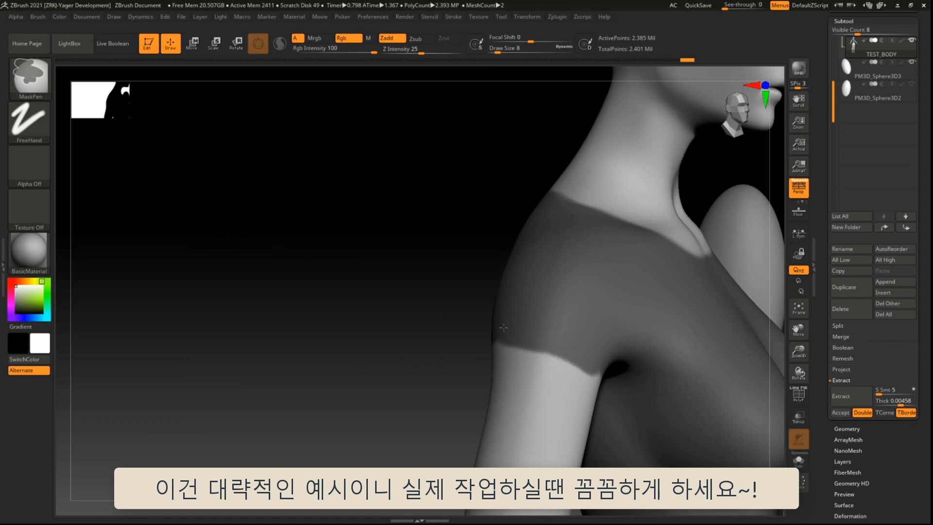
pyautogui.keyDown('ctrl'); pyautogui.moveTo(503, 328); pyautogui.dragTo(492, 326); pyautogui.keyUp('ctrl')
pyautogui.moveTo(437, 316)
pyautogui.mouseDown()
pyautogui.moveTo(347, 311)
pyautogui.moveTo(428, 322)
pyautogui.mouseUp()
pyautogui.press('ctrl')
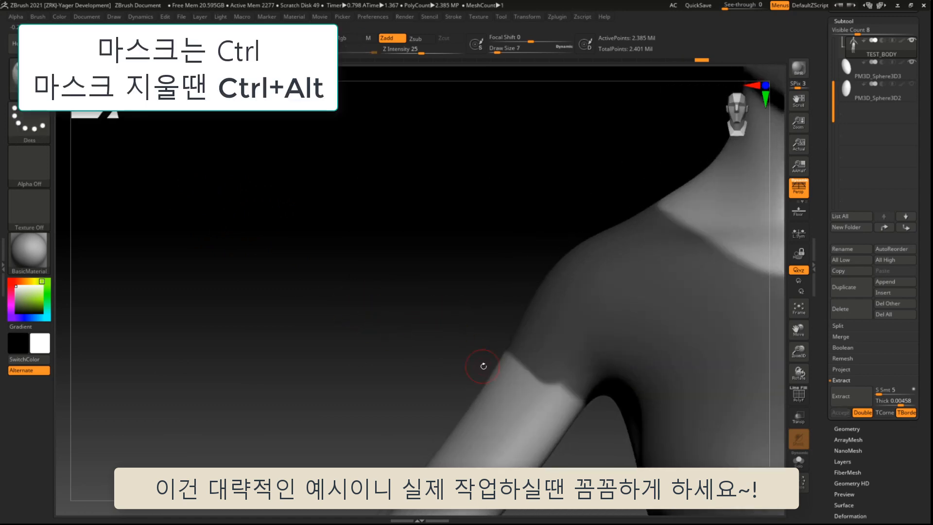
pyautogui.moveTo(483, 366)
pyautogui.mouseDown()
pyautogui.moveTo(437, 327)
pyautogui.moveTo(556, 298)
pyautogui.moveTo(563, 311)
pyautogui.mouseUp()
pyautogui.press('ctrl')
pyautogui.press('ctrl')
pyautogui.moveTo(581, 365)
pyautogui.mouseDown()
pyautogui.moveTo(535, 388)
pyautogui.moveTo(507, 375)
pyautogui.moveTo(518, 368)
pyautogui.mouseUp()
pyautogui.moveTo(568, 369); pyautogui.dragTo(427, 374)
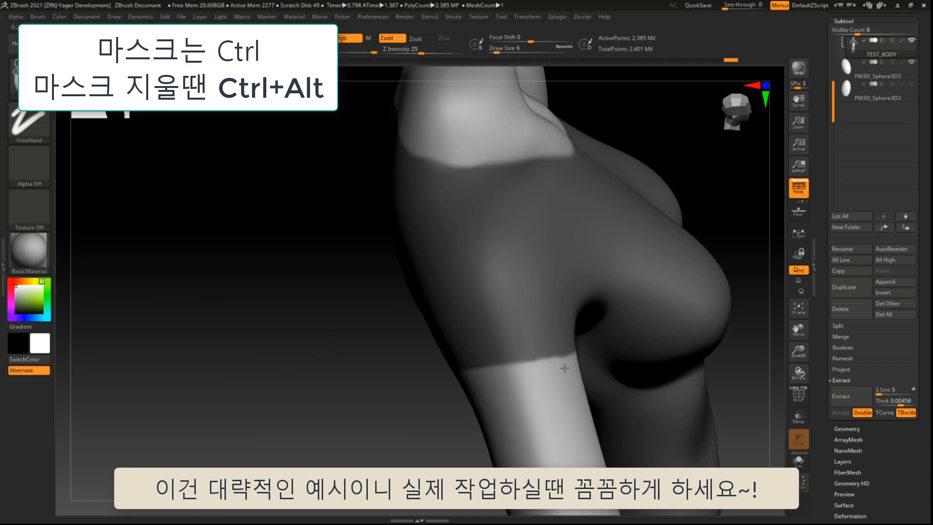
pyautogui.moveTo(340, 381); pyautogui.dragTo(325, 259)
# Extract the masked area as a short-sleeved shirt subtool, accept it and clear the mask
pyautogui.moveTo(513, 235)
pyautogui.keyDown('shift'); pyautogui.mouseDown()
pyautogui.moveTo(362, 210)
pyautogui.moveTo(196, 105)
pyautogui.mouseUp(); pyautogui.keyUp('shift')
pyautogui.moveTo(550, 141)
pyautogui.keyDown('alt'); pyautogui.mouseDown()
pyautogui.moveTo(571, 139)
pyautogui.moveTo(566, 154)
pyautogui.mouseUp(); pyautogui.keyUp('alt')
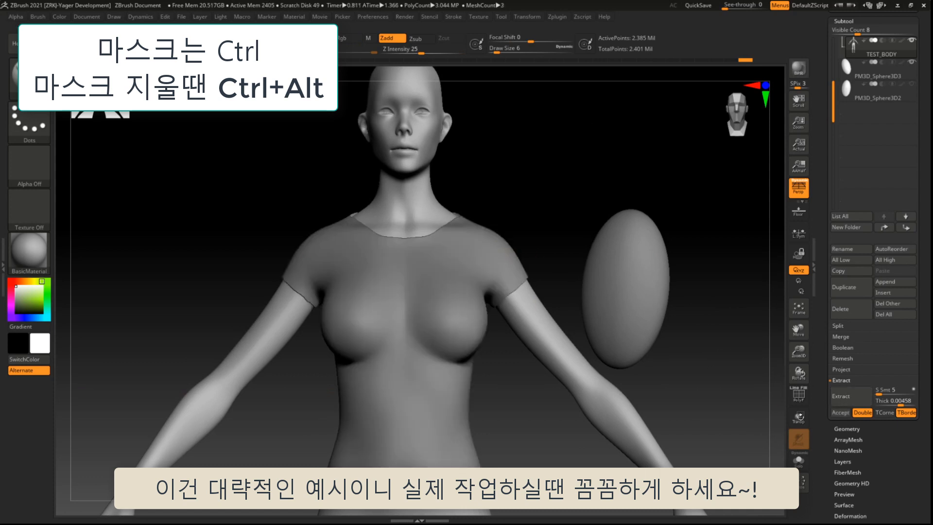
pyautogui.click(841, 412)
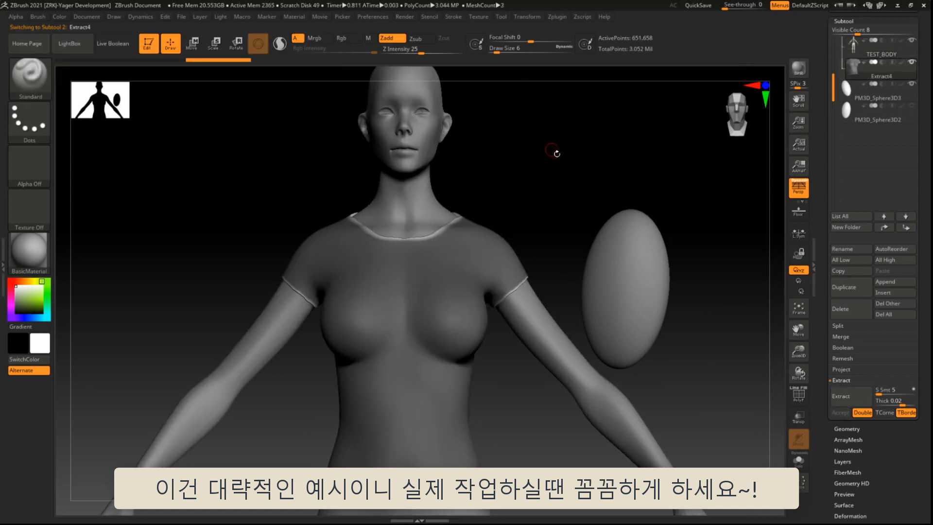
pyautogui.moveTo(556, 152)
pyautogui.mouseDown()
pyautogui.moveTo(511, 48)
pyautogui.moveTo(548, 156)
pyautogui.moveTo(601, 138)
pyautogui.moveTo(575, 145)
pyautogui.moveTo(591, 165)
pyautogui.moveTo(540, 149)
pyautogui.mouseUp()
pyautogui.keyDown('ctrl'); pyautogui.click(539, 149); pyautogui.keyUp('ctrl')
# Switch to the ClayBuildup brush and reduce its draw size to 14 for sculpting the shirt
pyautogui.moveTo(470, 158)
pyautogui.keyDown('alt'); pyautogui.mouseDown()
pyautogui.moveTo(537, 147)
pyautogui.moveTo(620, 170)
pyautogui.moveTo(597, 158)
pyautogui.moveTo(564, 191)
pyautogui.moveTo(559, 226)
pyautogui.mouseUp(); pyautogui.keyUp('alt')
pyautogui.press('b')
pyautogui.press('c')
pyautogui.press('b')
pyautogui.press('[')
pyautogui.press('[')
pyautogui.press('[')
pyautogui.press('[')
pyautogui.press('[')
pyautogui.press('[')
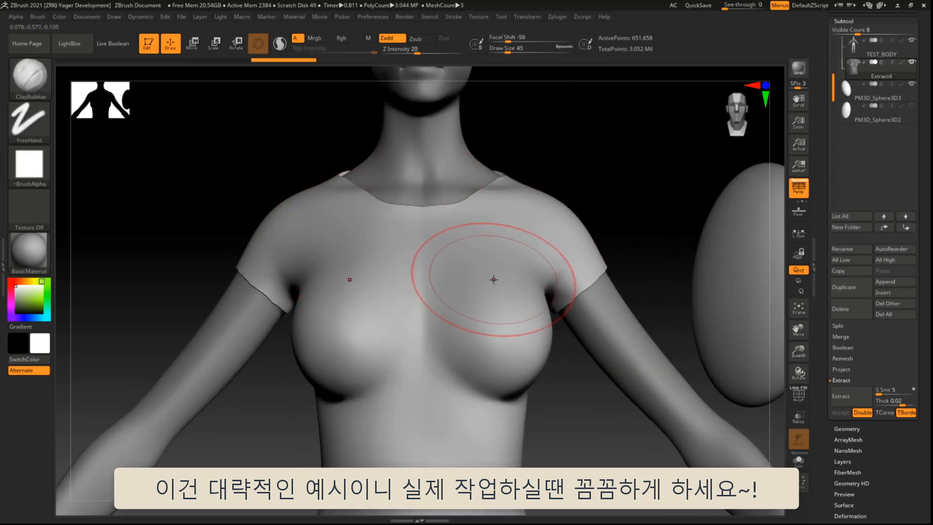
pyautogui.moveTo(618, 224); pyautogui.dragTo(583, 239)
pyautogui.press(']')
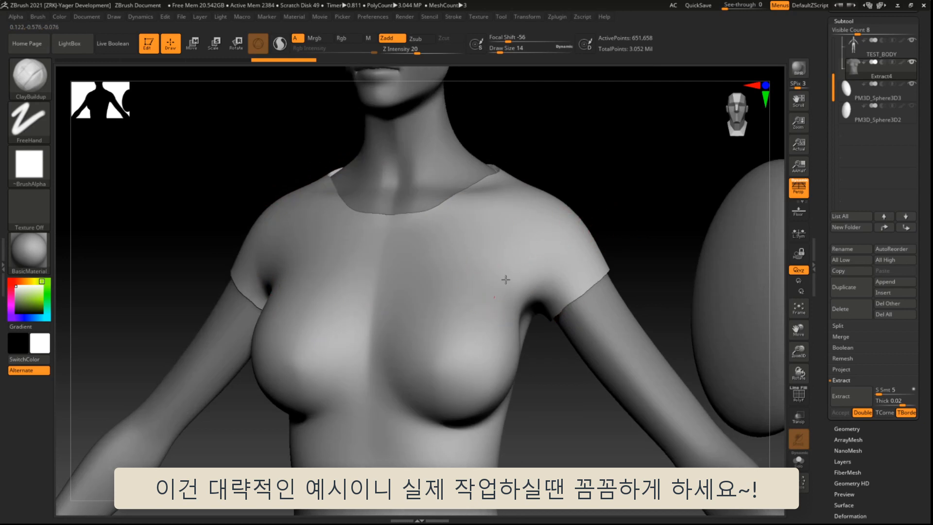
# Sculpt diagonal fabric folds from the shirt's armpits across the chest with the ClayBuildup brush
pyautogui.moveTo(525, 262); pyautogui.dragTo(496, 309)
pyautogui.moveTo(516, 256); pyautogui.dragTo(473, 312)
pyautogui.moveTo(497, 272); pyautogui.dragTo(454, 305)
pyautogui.moveTo(516, 243); pyautogui.dragTo(445, 288)
pyautogui.moveTo(514, 223); pyautogui.dragTo(431, 278)
# Undo the diagonal fold strokes on the shirt's chest one by one
pyautogui.hotkey('ctrl', 'z')
pyautogui.hotkey('ctrl', 'z')
pyautogui.hotkey('ctrl', 'z')
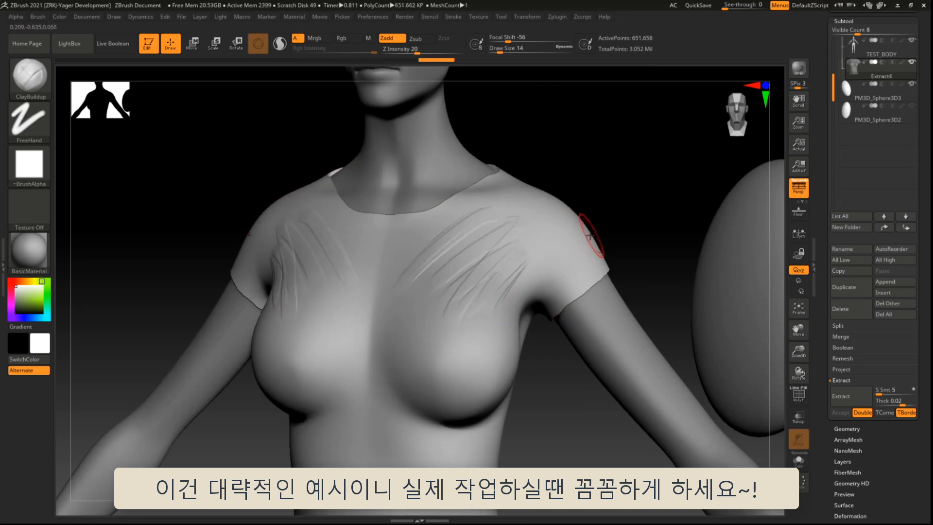
pyautogui.hotkey('ctrl', 'z')
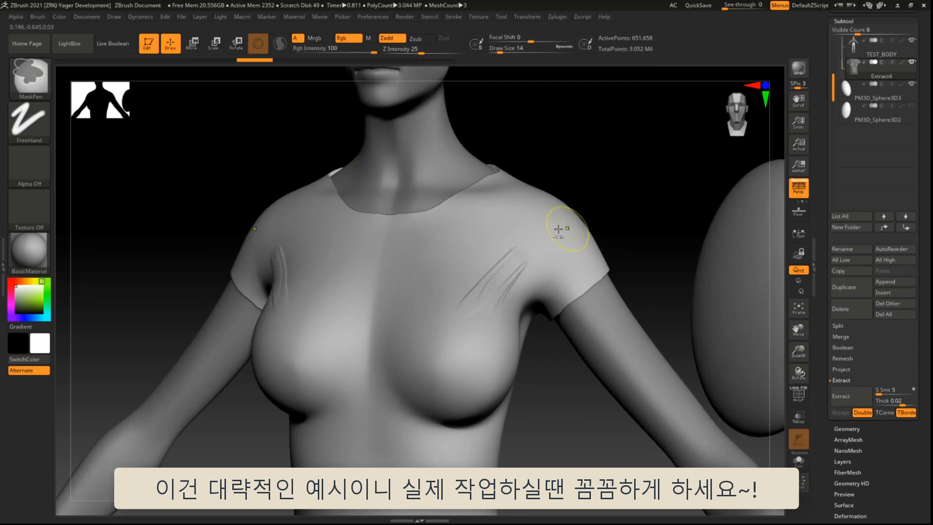
pyautogui.press('ctrl')
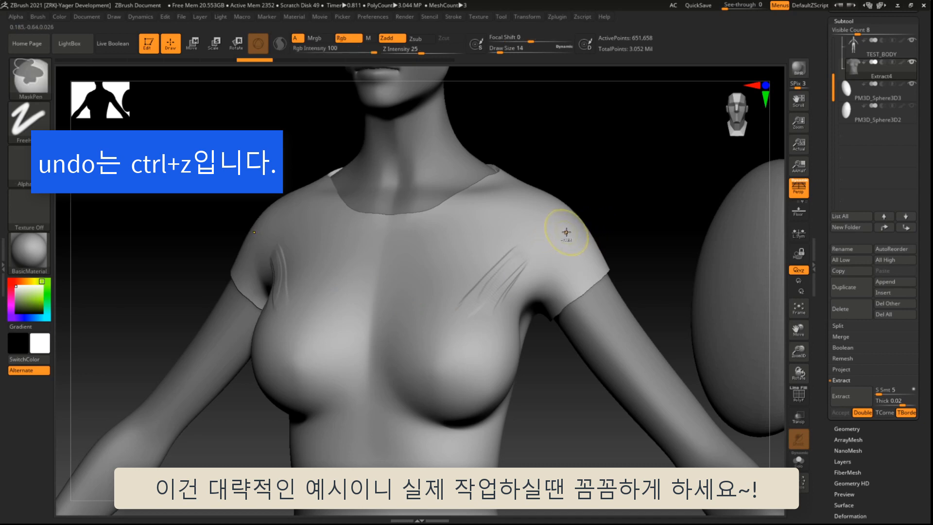
pyautogui.hotkey('ctrl', 'z')
pyautogui.hotkey('ctrl', 'z')
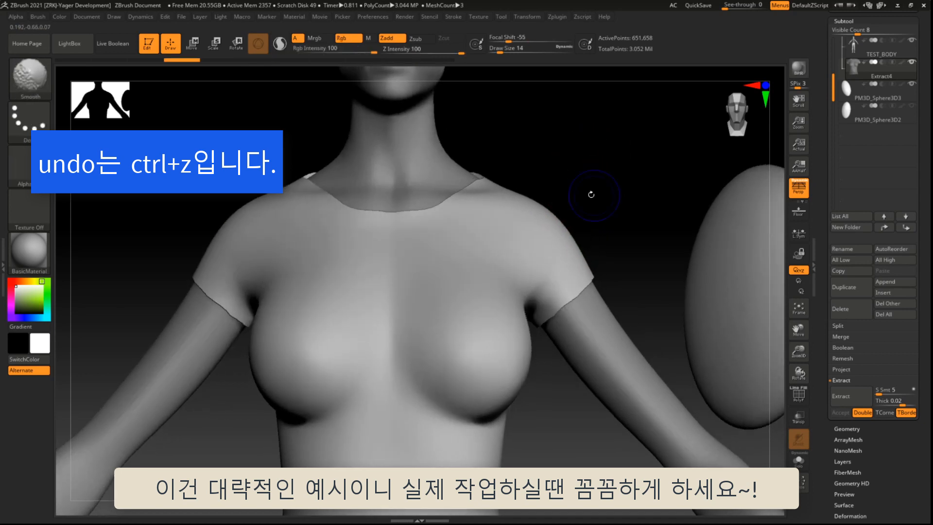
# Jump between earlier and later states in the undo history, ending on the latest state with the chest folds
pyautogui.click(444, 61)
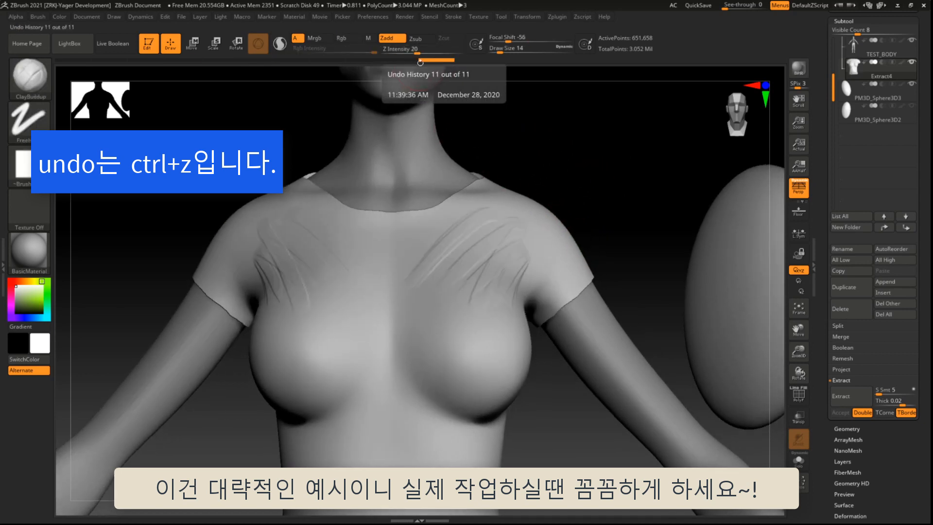
pyautogui.click(364, 60)
pyautogui.click(421, 60)
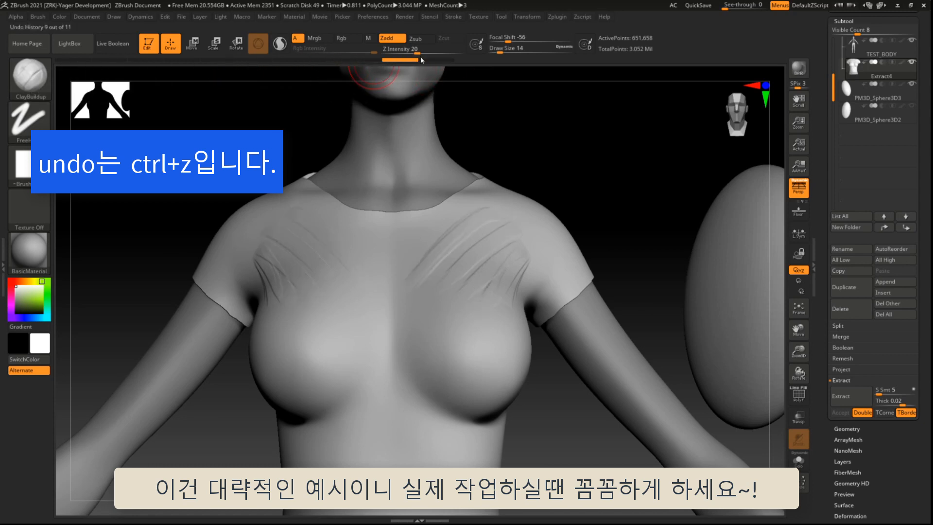
pyautogui.click(436, 60)
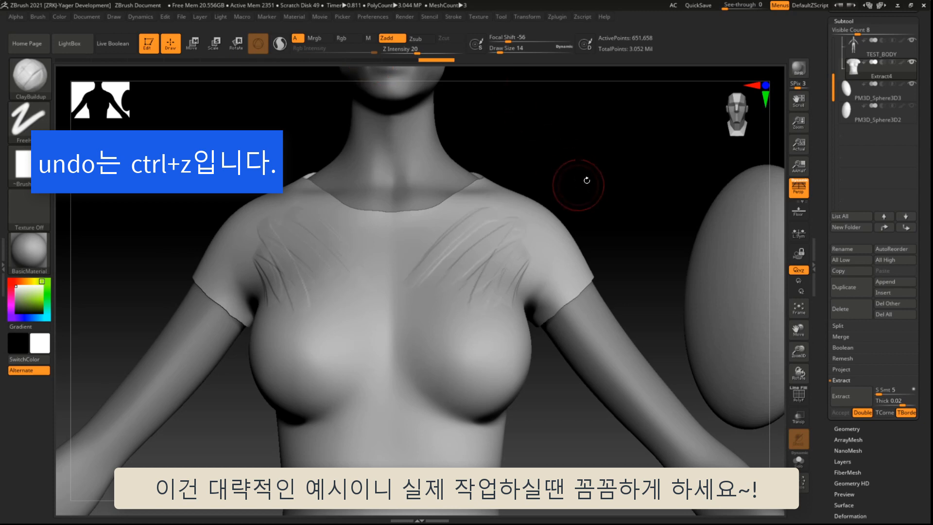
# Step back through the undo history until all chest folds are removed from the shirt
pyautogui.hotkey('ctrl', 'z')
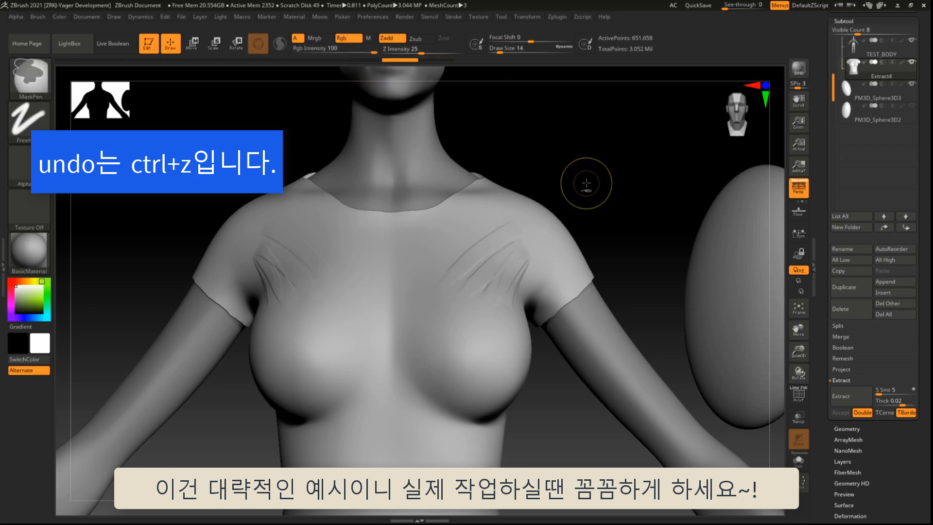
pyautogui.hotkey('ctrl', 'z')
pyautogui.hotkey('ctrl', 'z')
pyautogui.hotkey('ctrl', 'z')
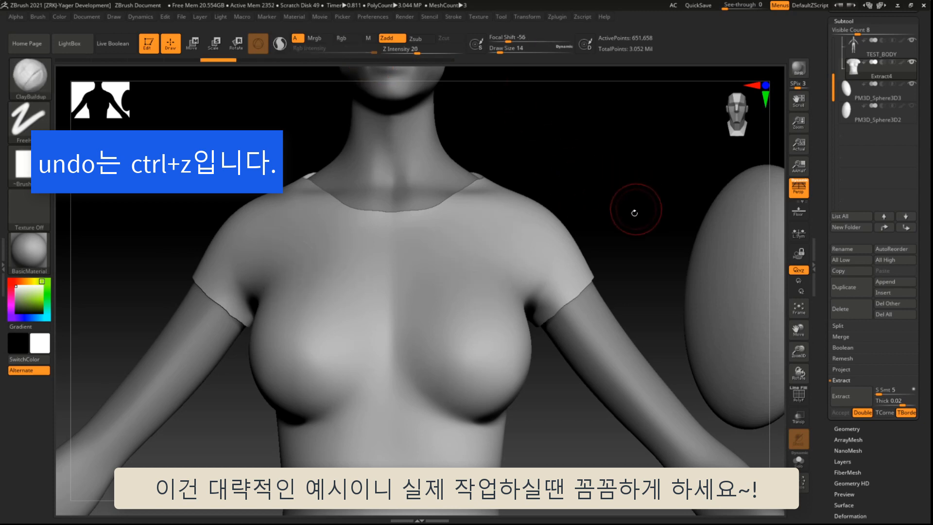
# Sculpt crossing and horizontal fabric folds across the shirt's waist and below the bust with the ClayBuildup brush
pyautogui.moveTo(357, 422); pyautogui.dragTo(477, 379)
pyautogui.hotkey('ctrl', 'z')
pyautogui.moveTo(360, 402)
pyautogui.mouseDown()
pyautogui.moveTo(500, 383)
pyautogui.moveTo(384, 385)
pyautogui.mouseUp()
pyautogui.moveTo(358, 309); pyautogui.dragTo(489, 312)
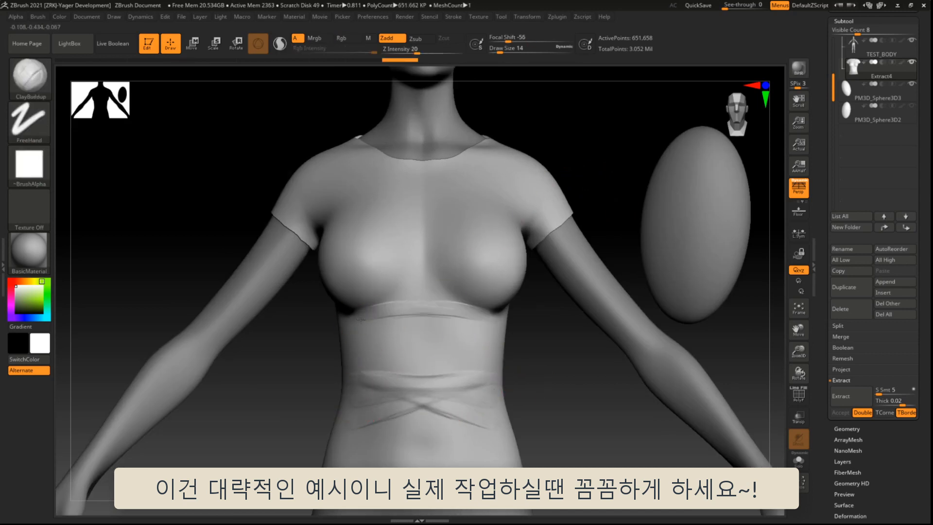
pyautogui.moveTo(366, 336)
pyautogui.mouseDown()
pyautogui.moveTo(477, 325)
pyautogui.moveTo(366, 352)
pyautogui.mouseUp()
pyautogui.moveTo(560, 404)
pyautogui.keyDown('alt'); pyautogui.mouseDown()
pyautogui.moveTo(586, 233)
pyautogui.moveTo(607, 292)
pyautogui.mouseUp(); pyautogui.keyUp('alt')
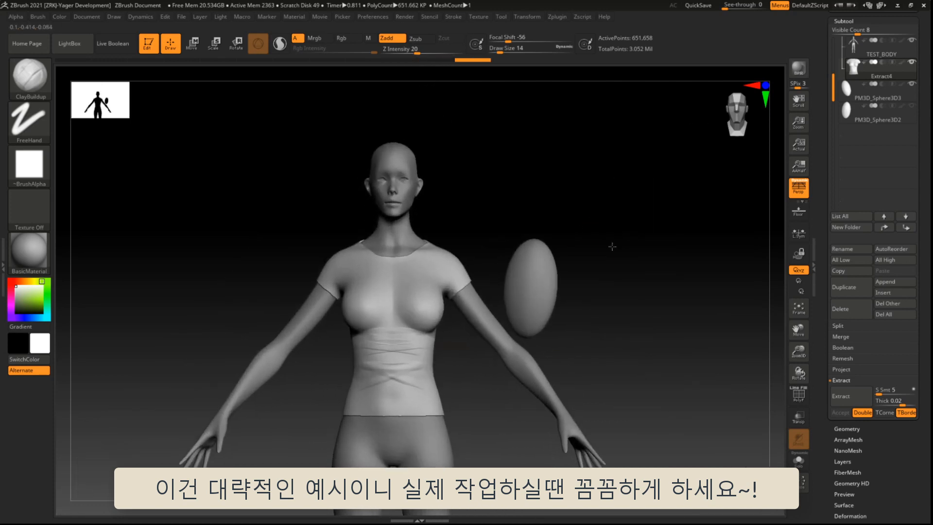